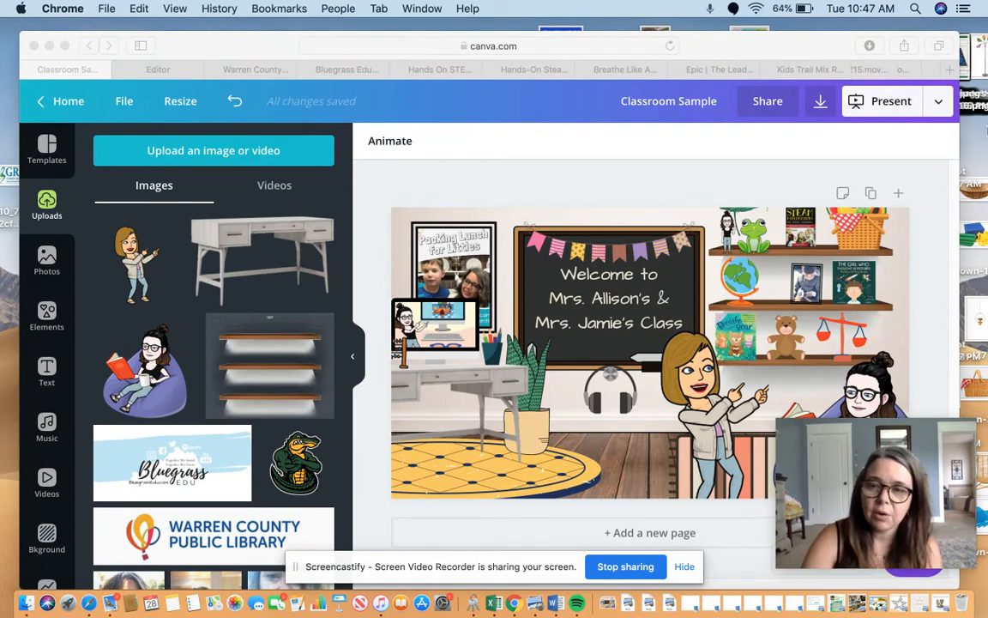
Add a second page to the design and delete its wall-and-floor background image.
left_click(599, 536)
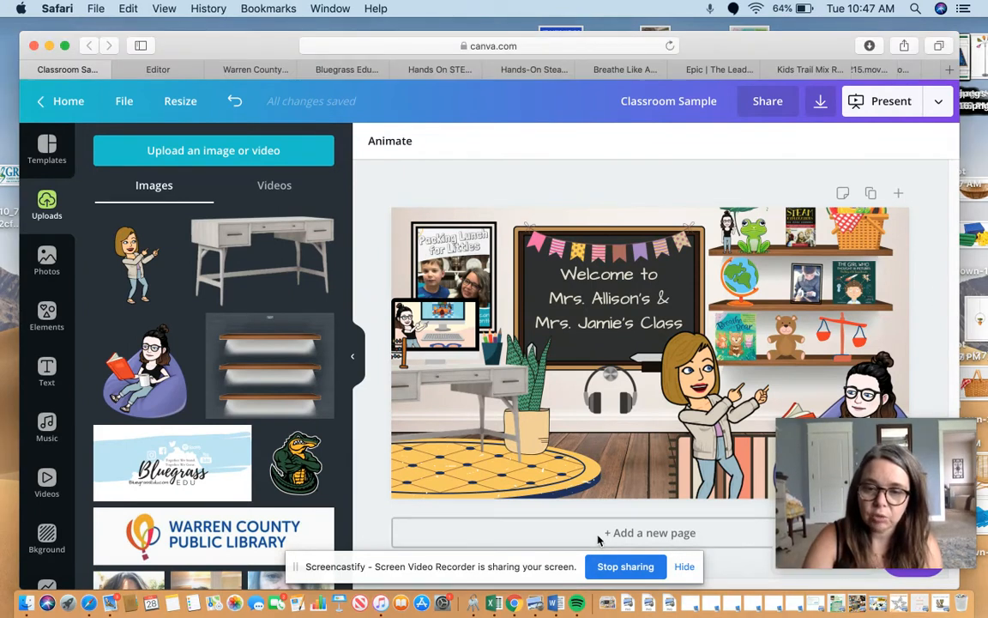
left_click(628, 533)
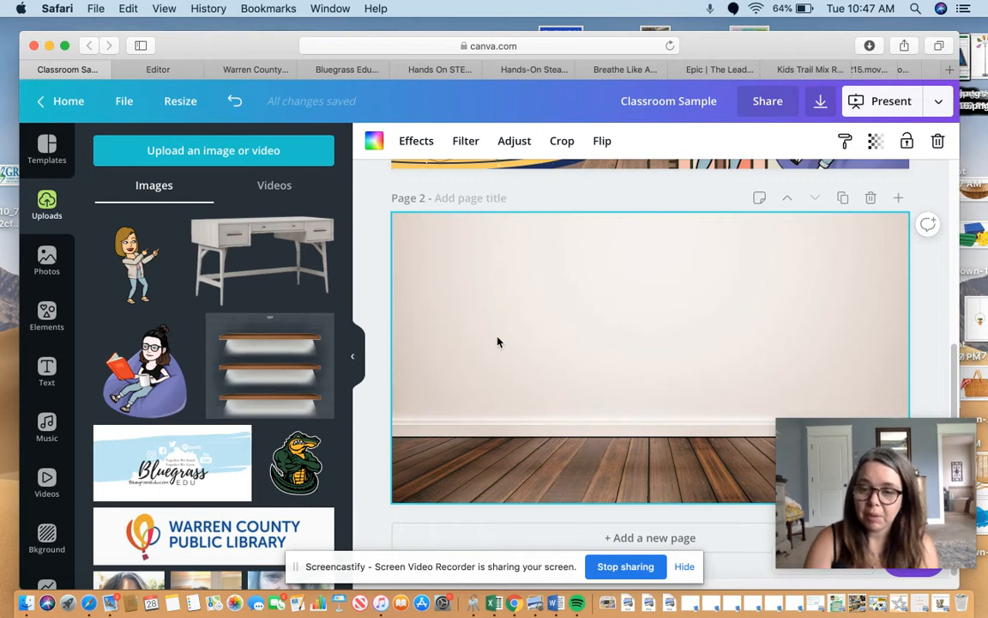
key("Delete")
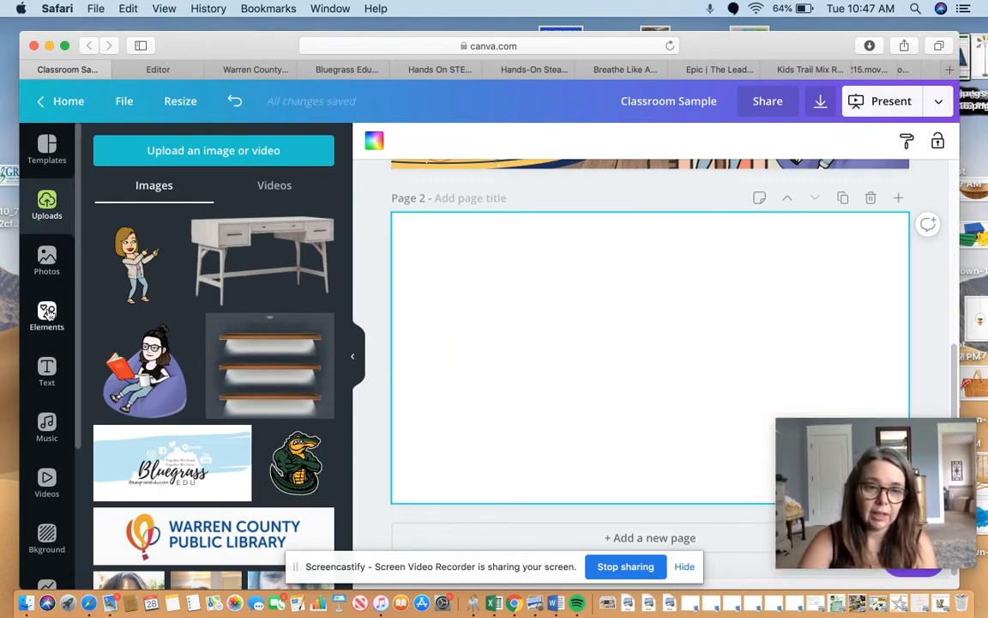
Search the graphic elements library for "wall".
left_click(48, 314)
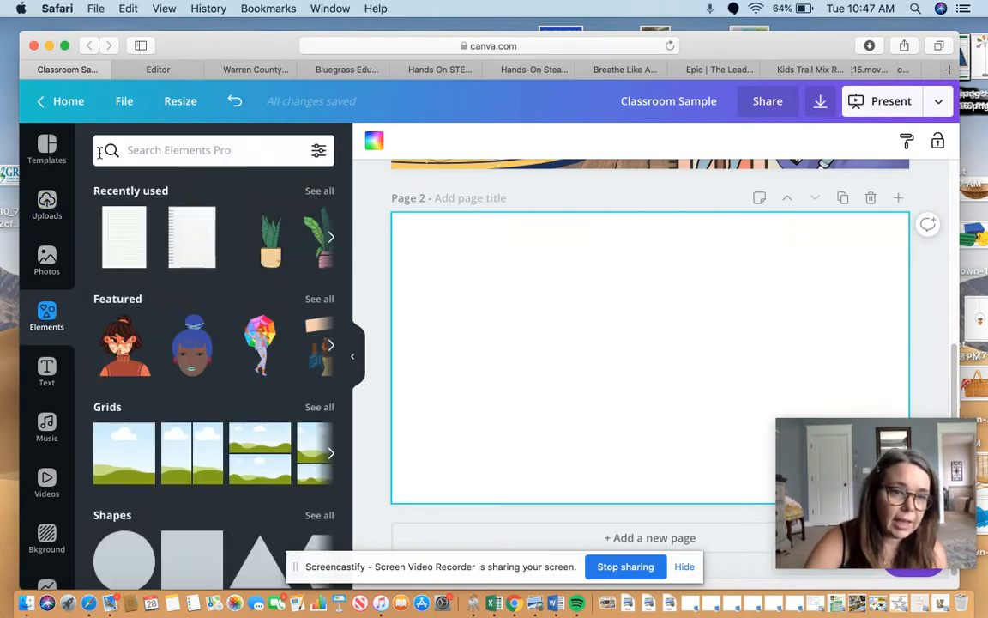
left_click(138, 151)
type("wrl")
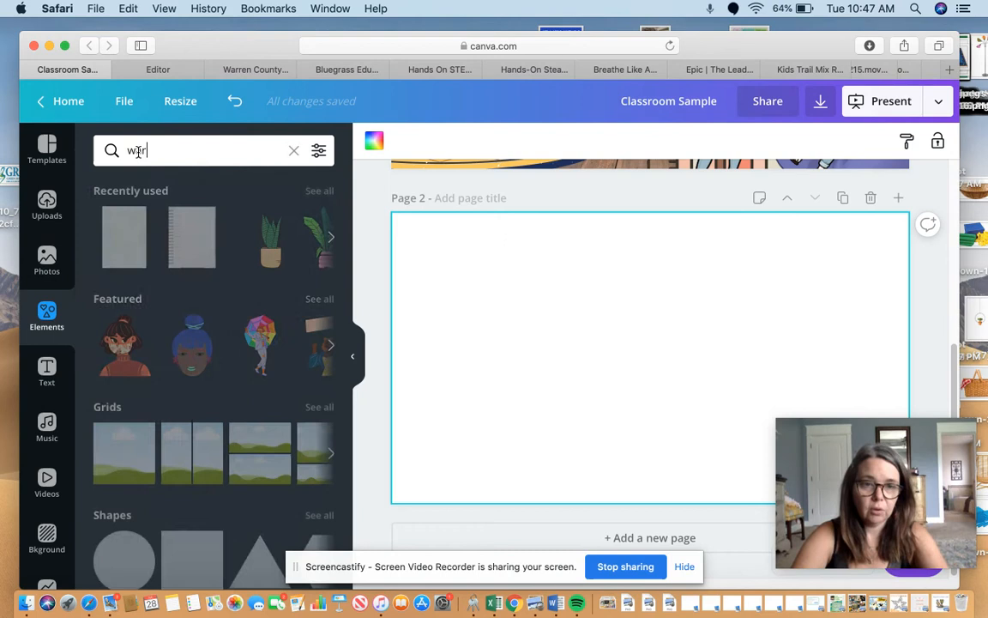
left_click(137, 151)
key("BackSpace")
type("all")
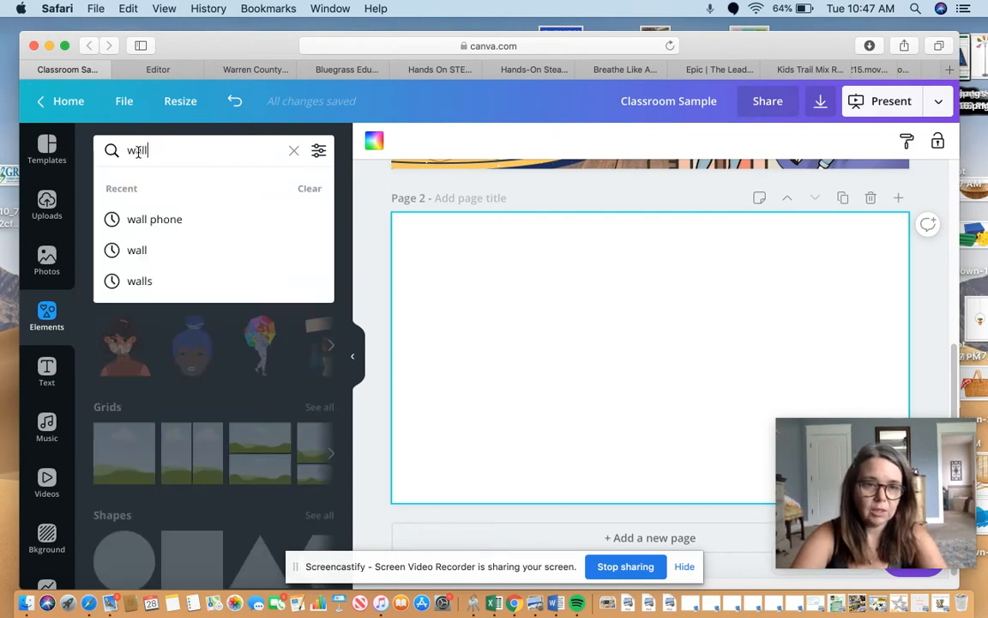
key("Return")
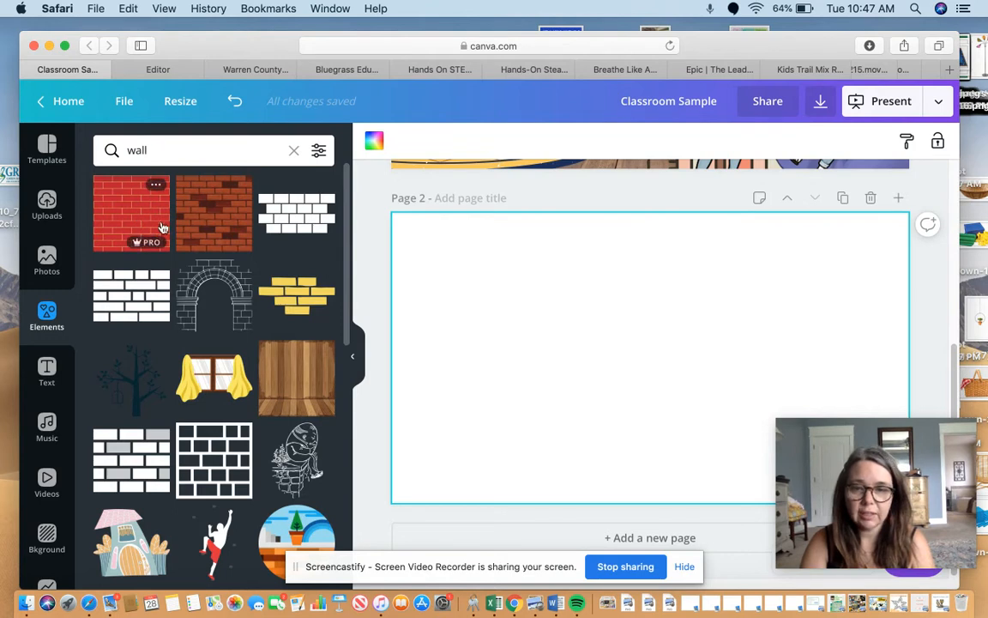
Insert the recently used teal wall and off-white wall photos on page 2, keeping only the off-white wall with dark wood floor.
left_click(42, 266)
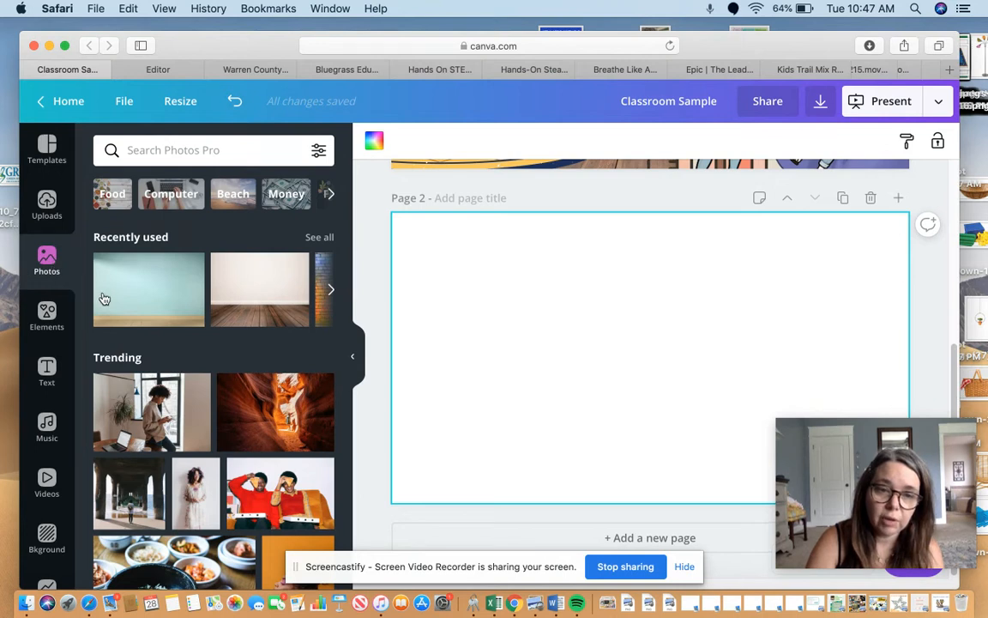
left_click(155, 292)
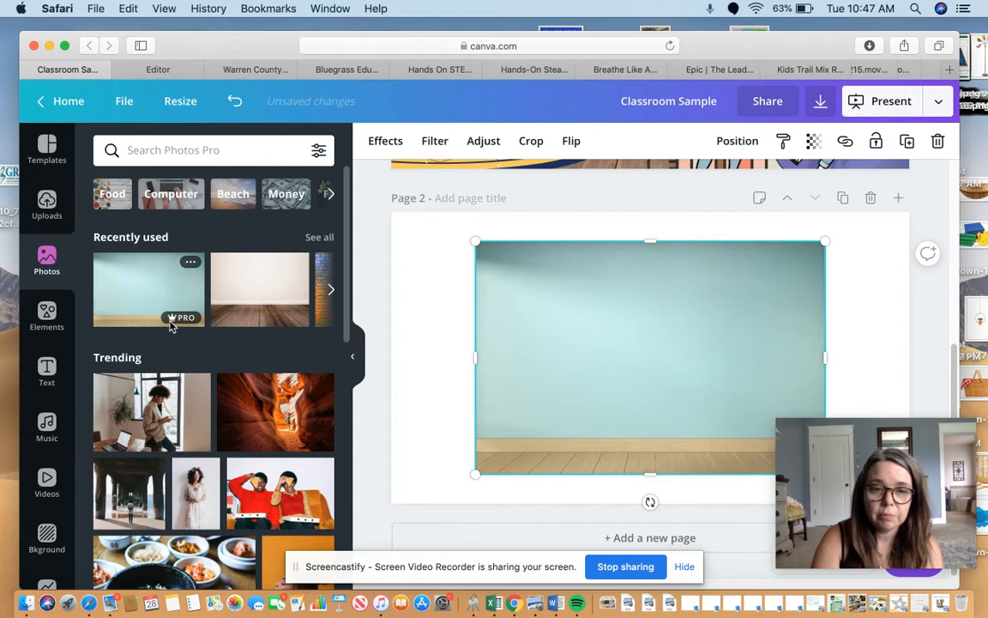
mouse_move(173, 321)
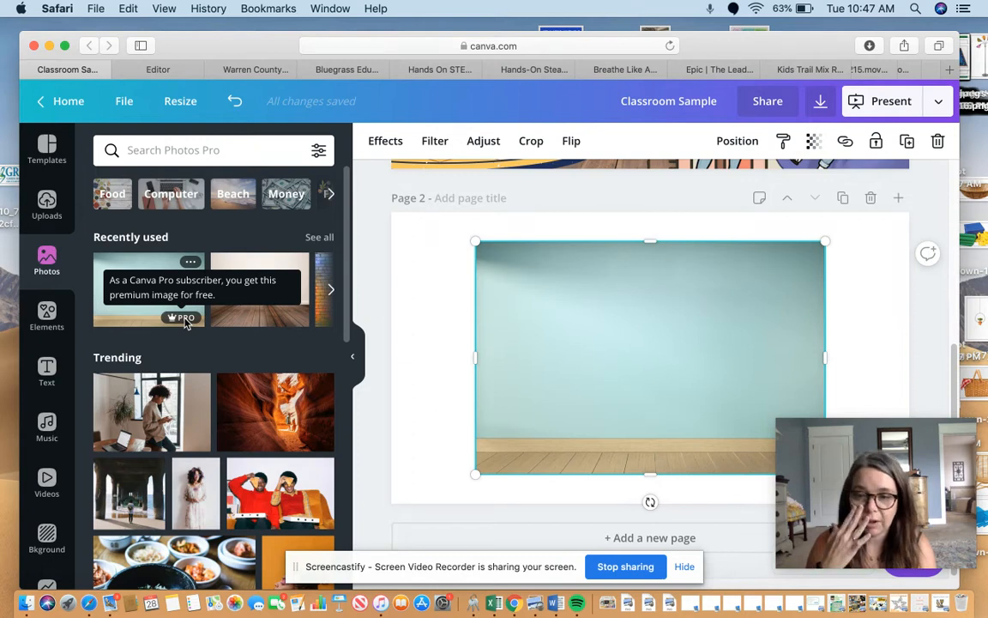
left_click(259, 319)
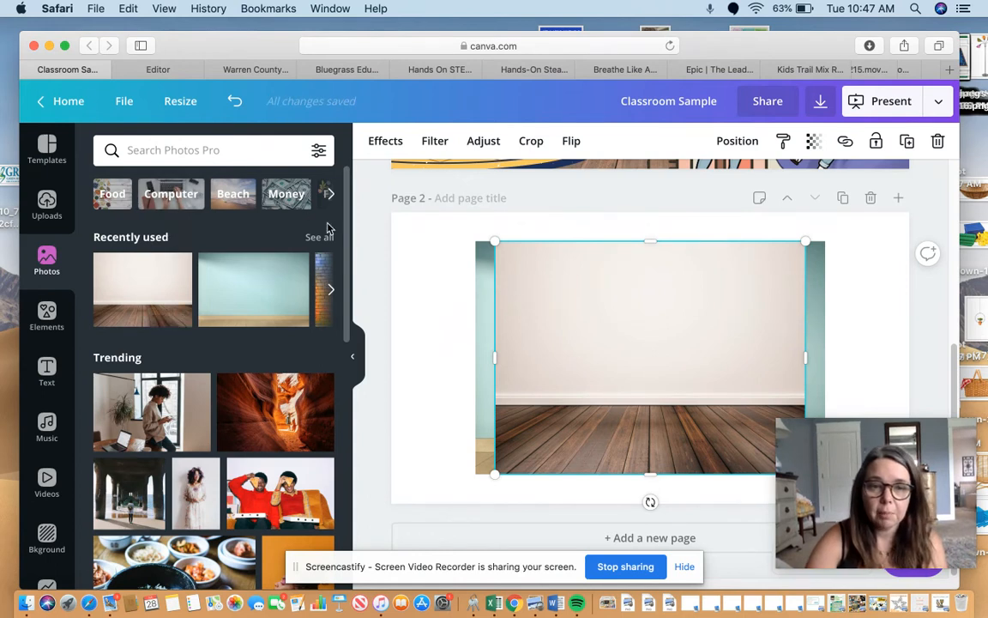
left_click(481, 291)
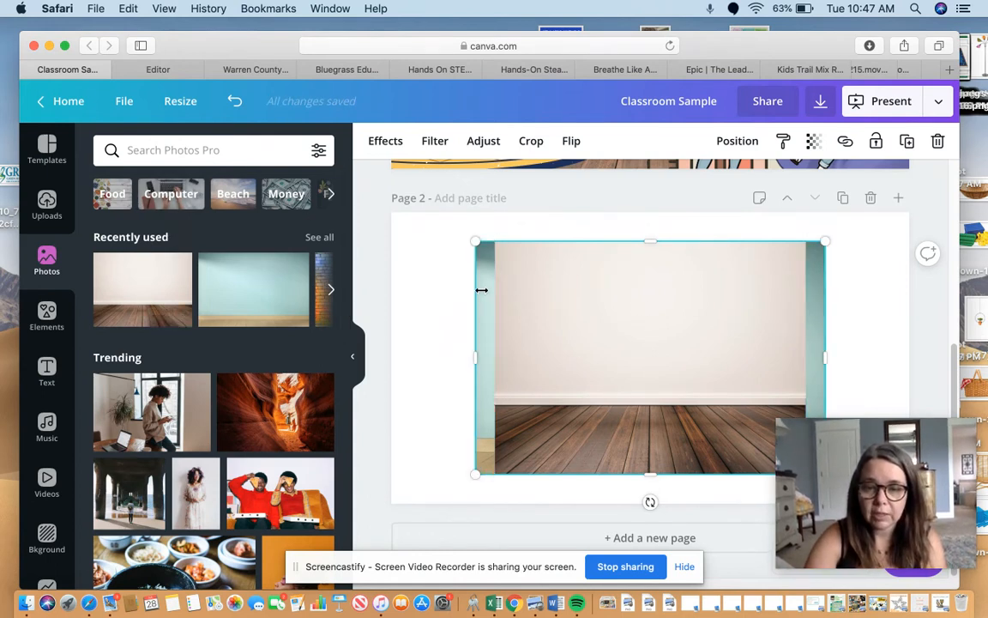
key("Delete")
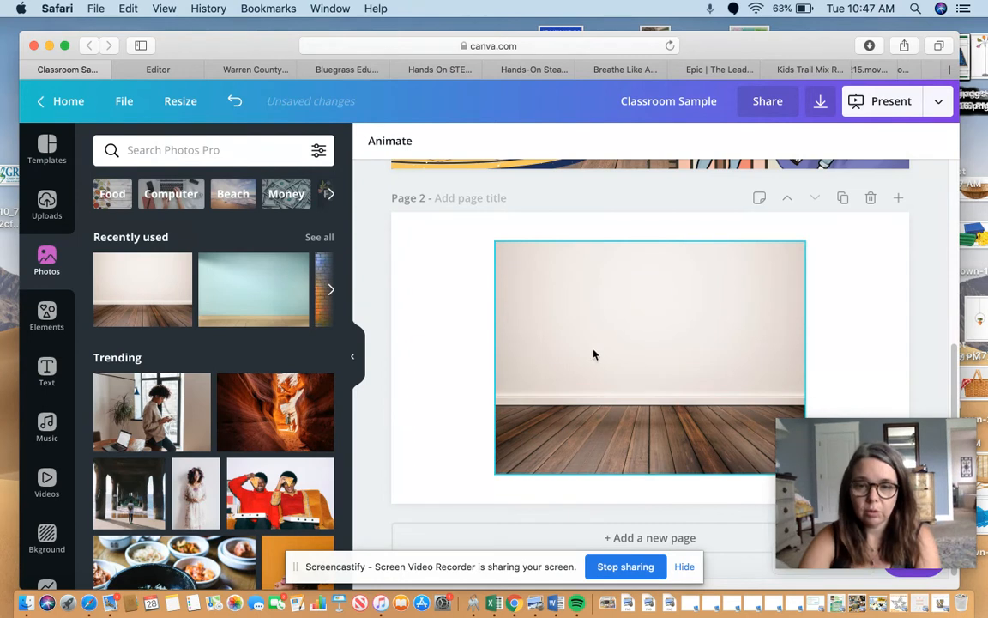
Enlarge and position the off-white wall photo so that it covers the whole of page 2.
left_click(297, 573)
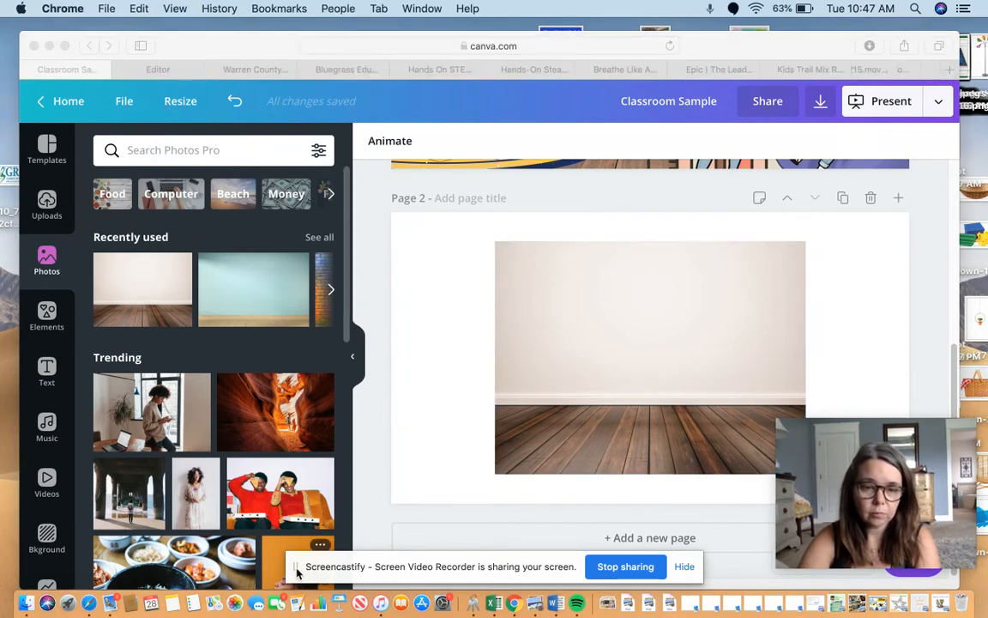
left_click(510, 272)
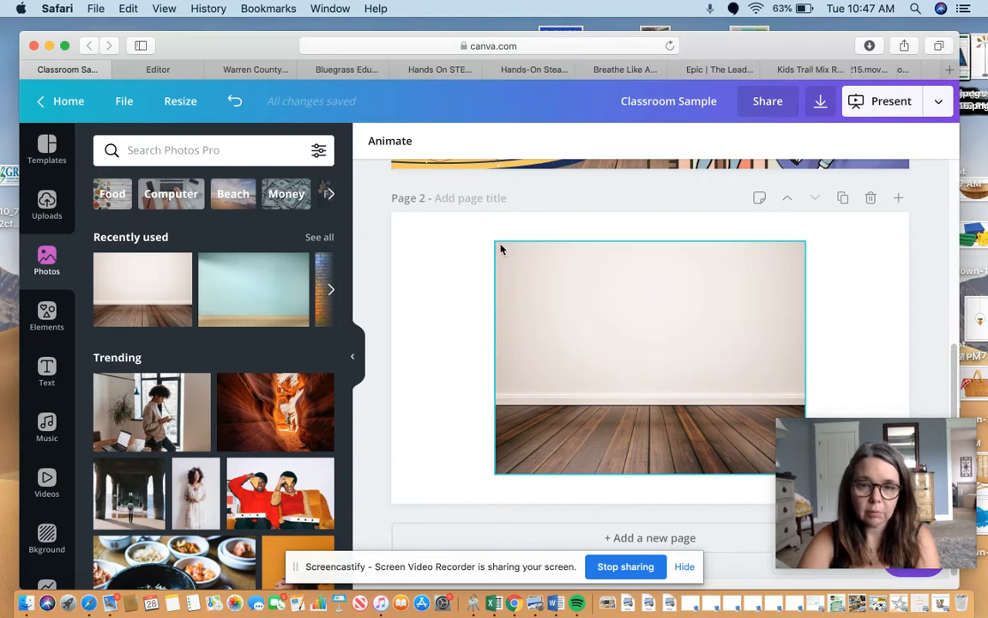
left_click(499, 248)
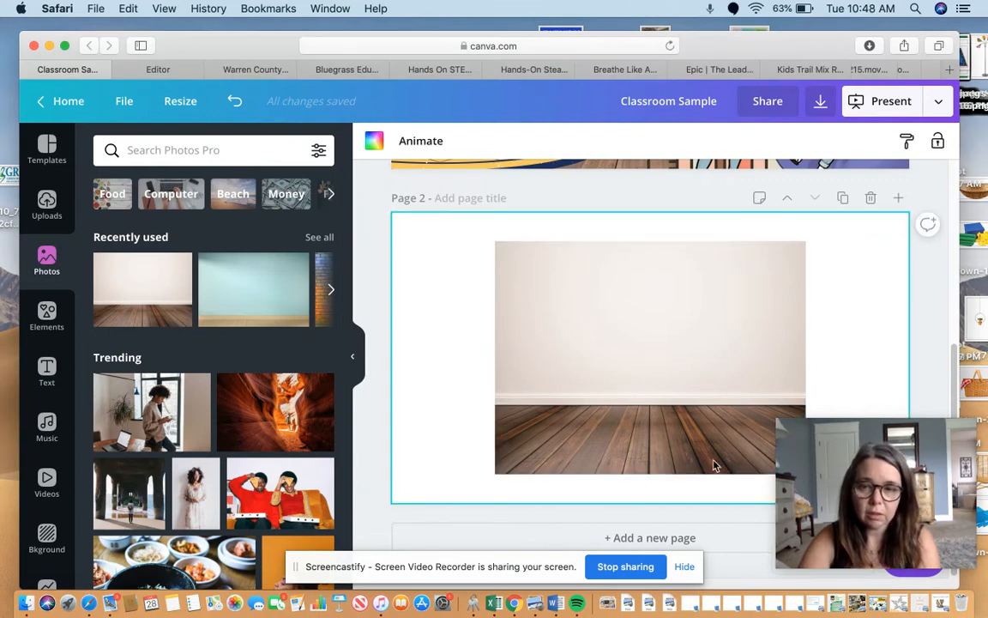
left_click(769, 311)
left_click_drag(939, 214, 930, 262)
left_click_drag(703, 315, 706, 344)
left_click_drag(498, 341, 389, 339)
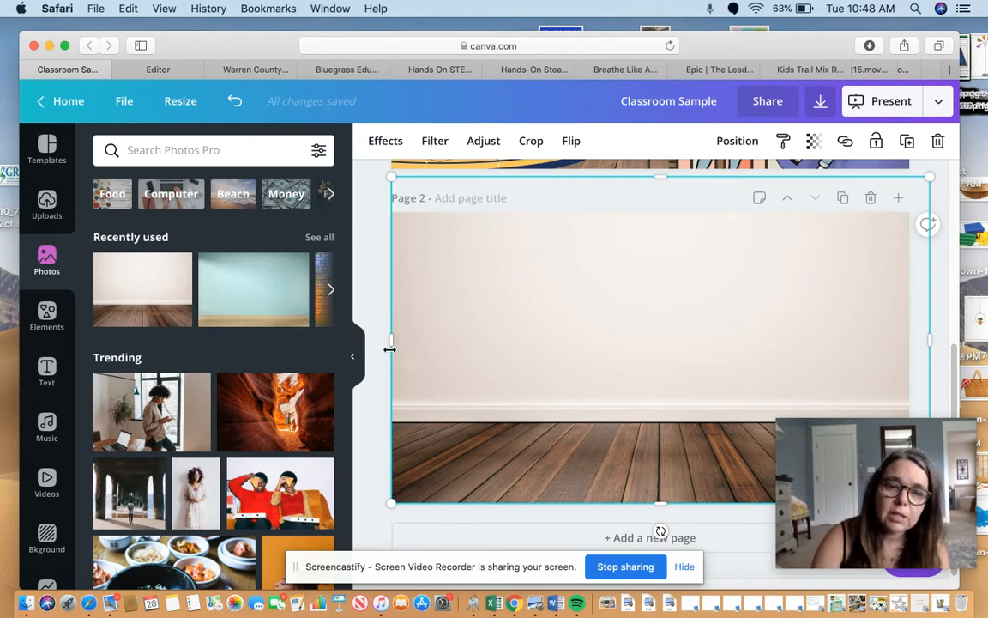
Browse the recently used photos and search the photo library for "walls floor".
left_click(330, 290)
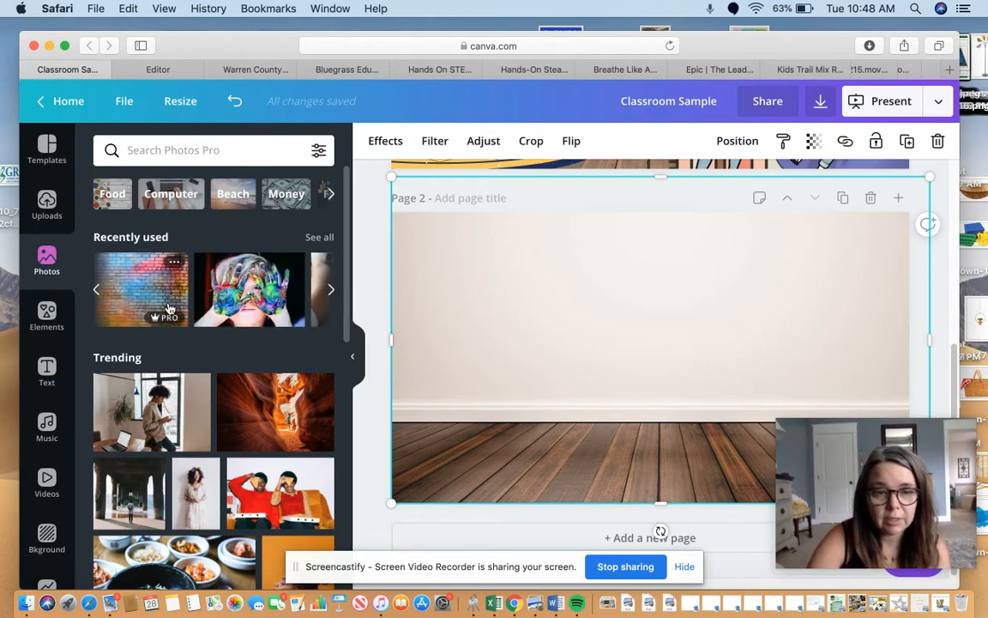
left_click(172, 153)
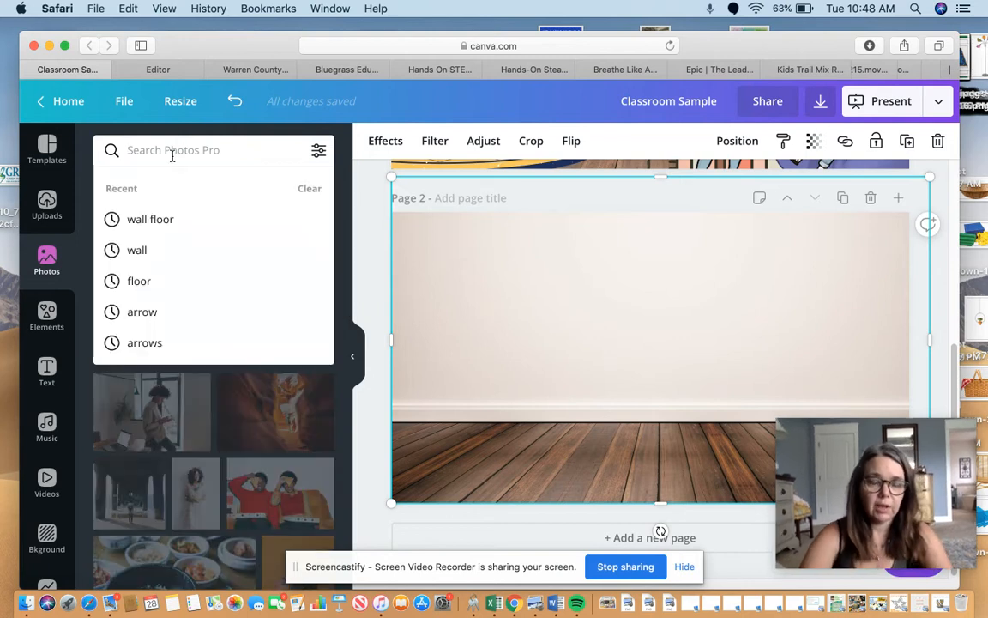
type("walls")
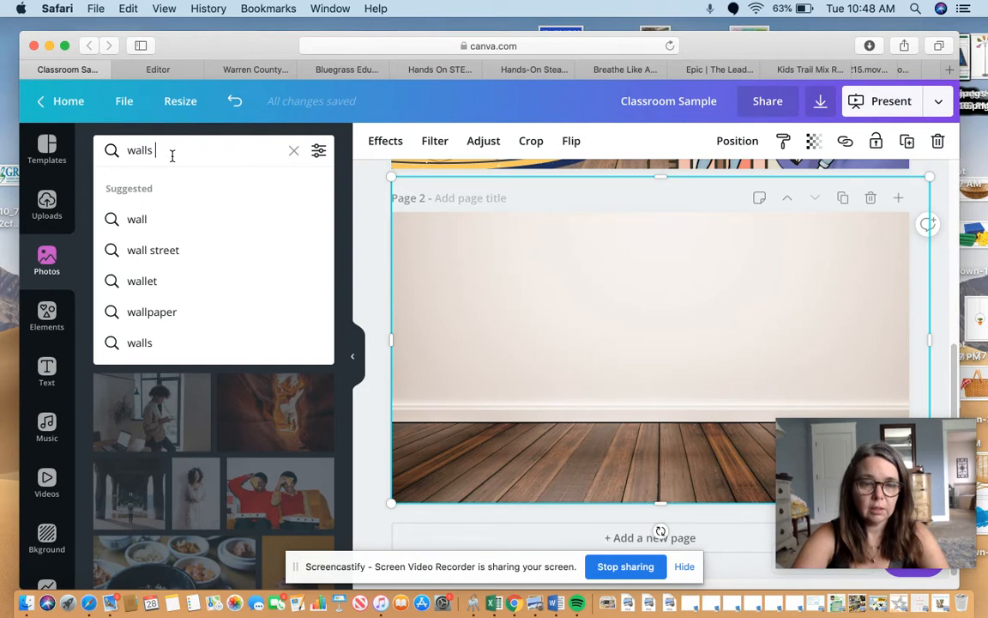
type(" fl")
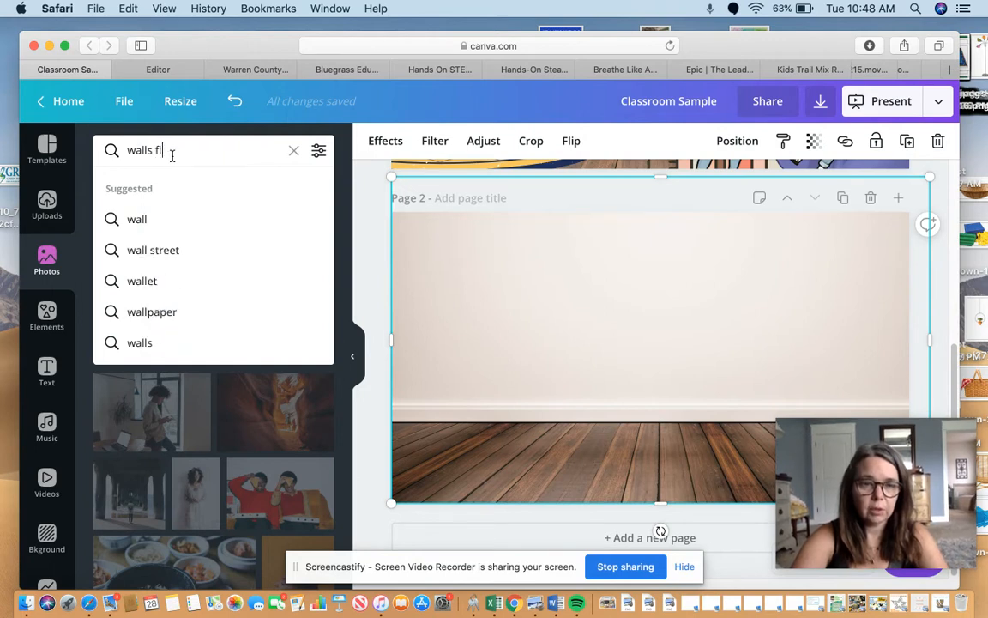
type("oor")
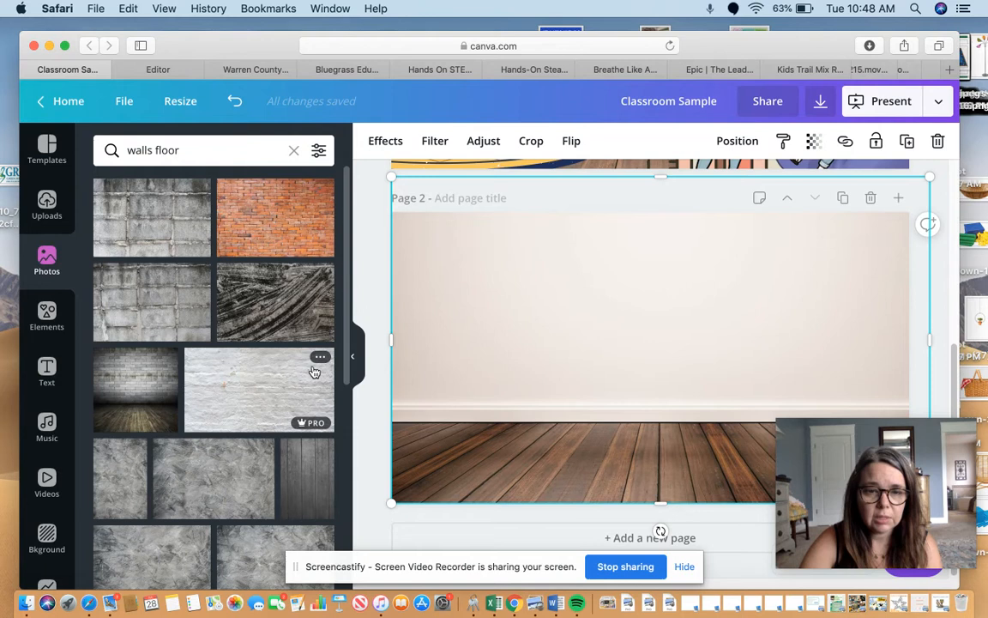
Shorten the photo library search to "walls".
left_click(240, 151)
key("BackSpace")
key("BackSpace")
key("BackSpace")
key("BackSpace")
key("BackSpace")
key("BackSpace")
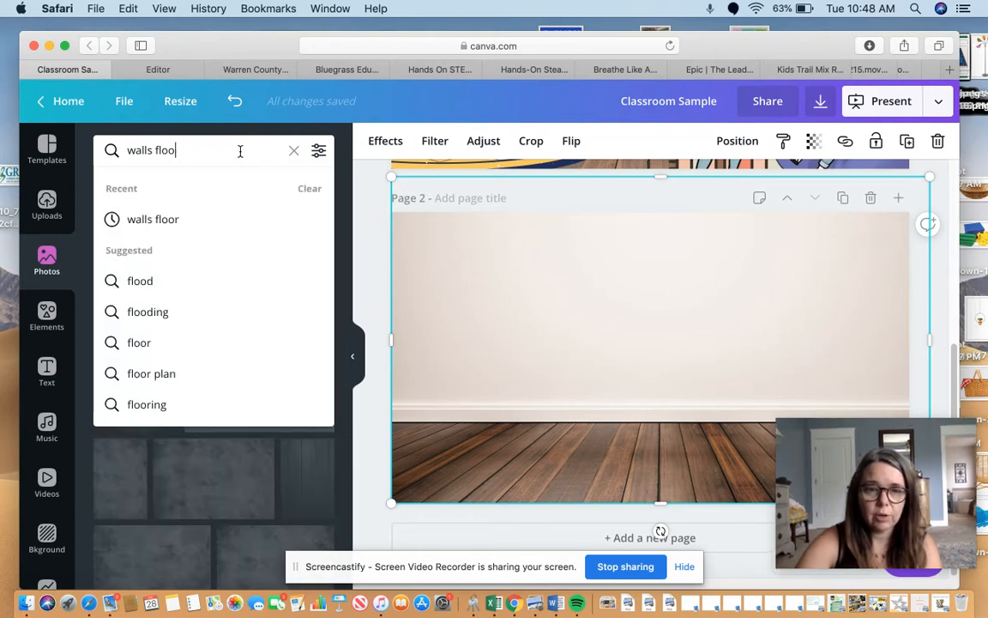
key("Return")
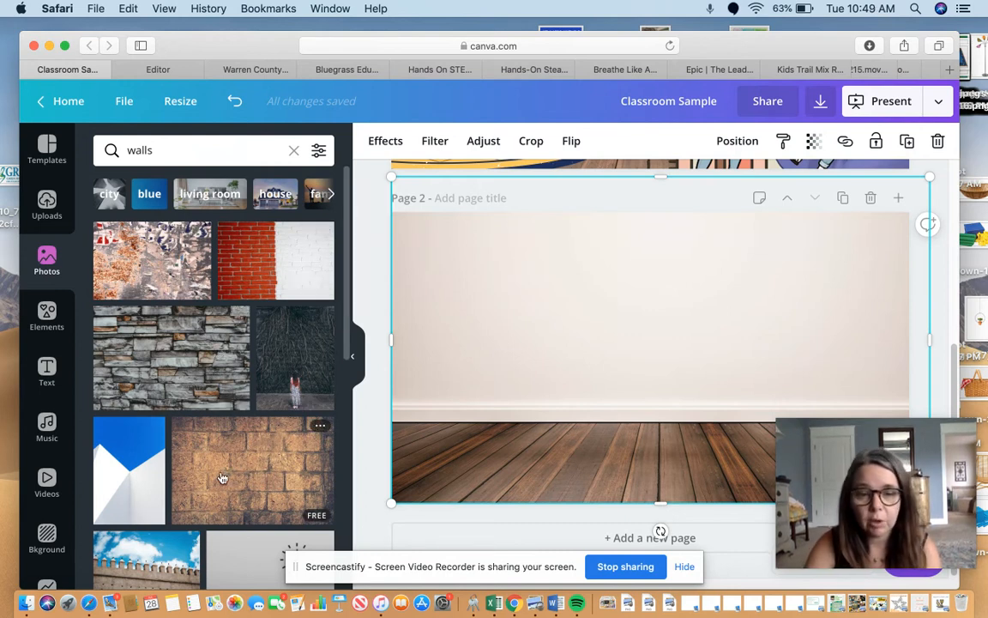
Search the graphic elements library for "desk".
left_click(45, 310)
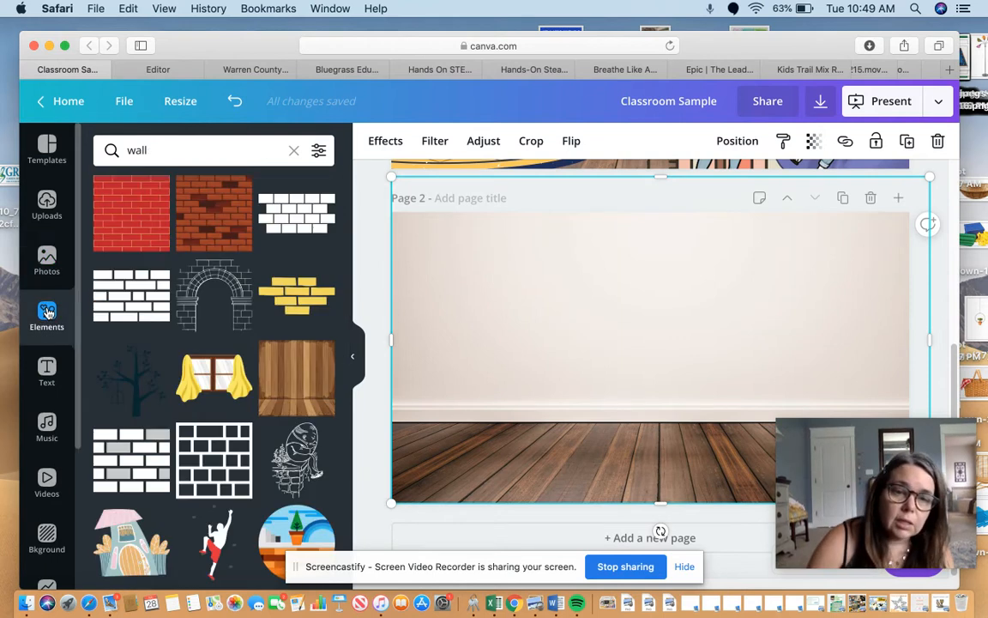
left_click(144, 152)
left_click_drag(146, 153, 64, 131)
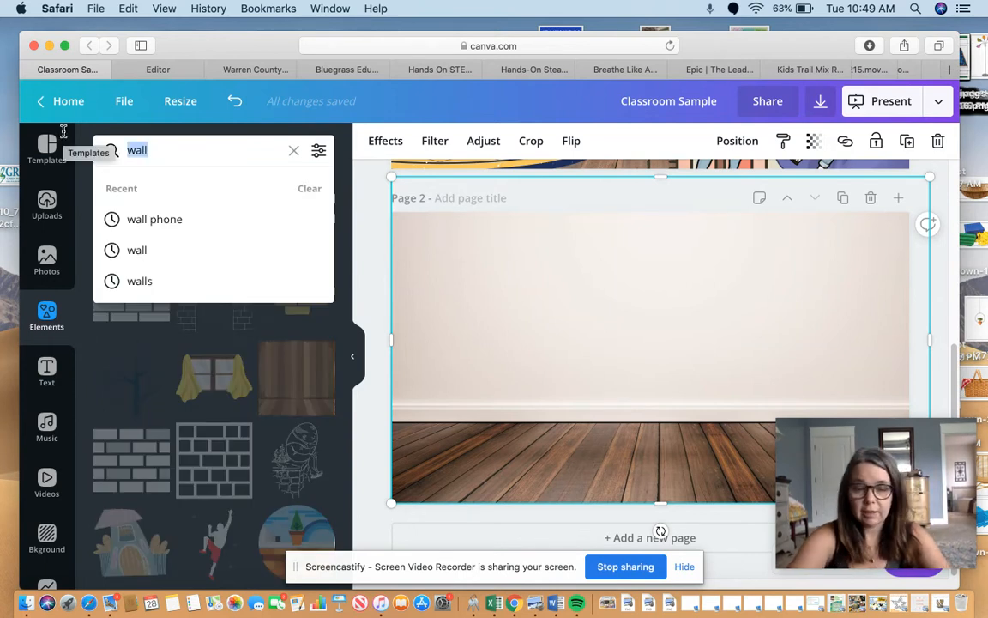
type("desk")
key("Return")
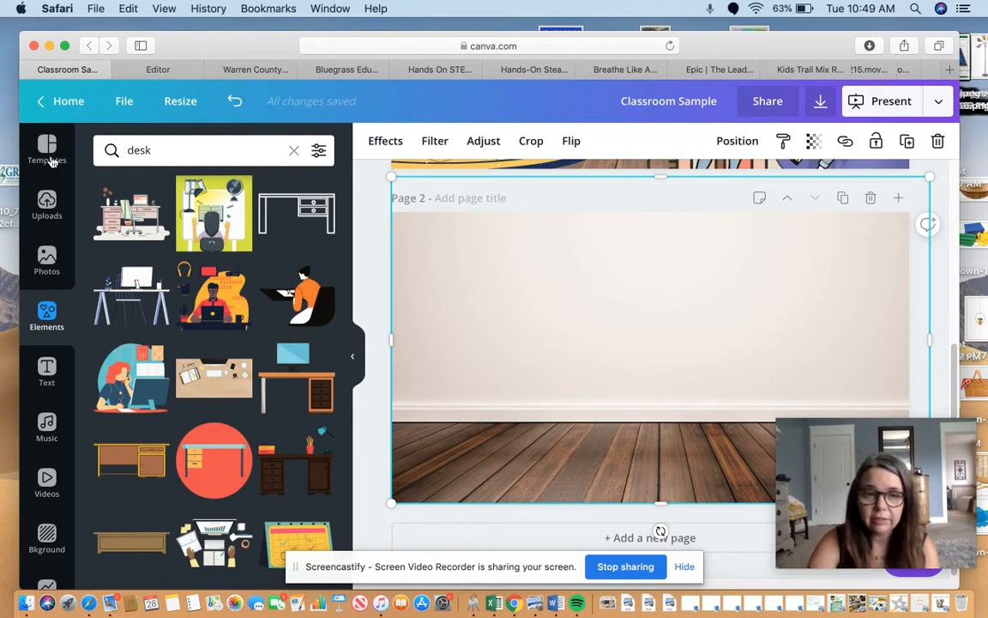
Insert two white trestle desks and a brown computer desk, spreading them across the room on page 2.
left_click(108, 296)
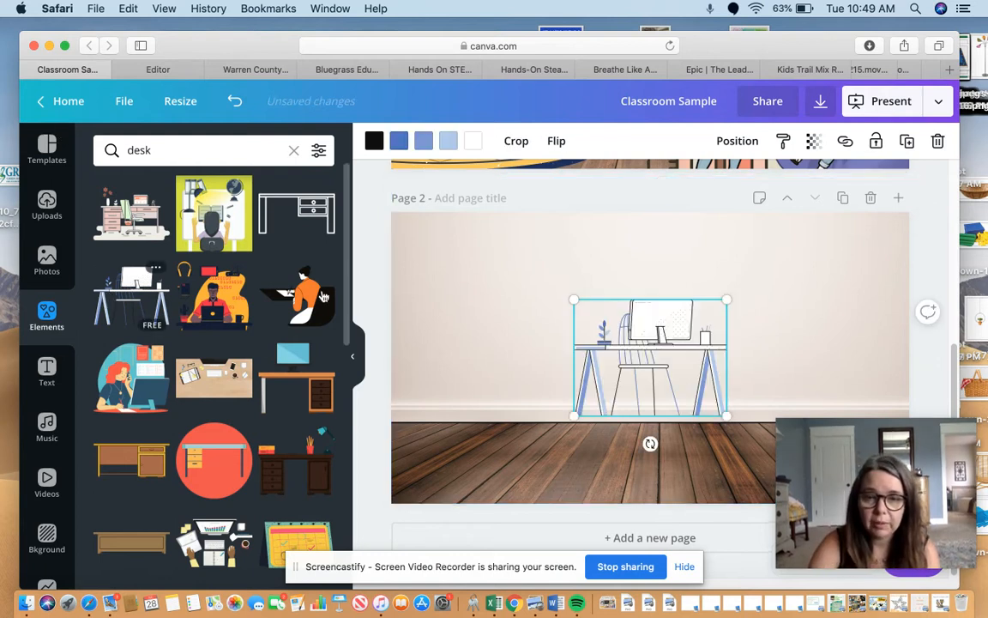
left_click(279, 401)
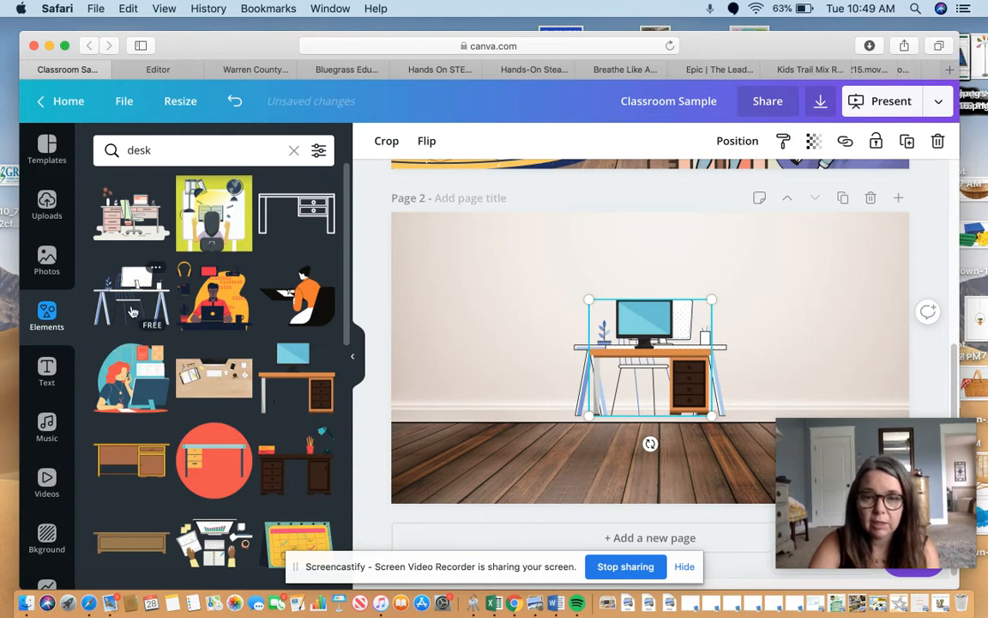
left_click(133, 311)
left_click_drag(624, 341, 451, 383)
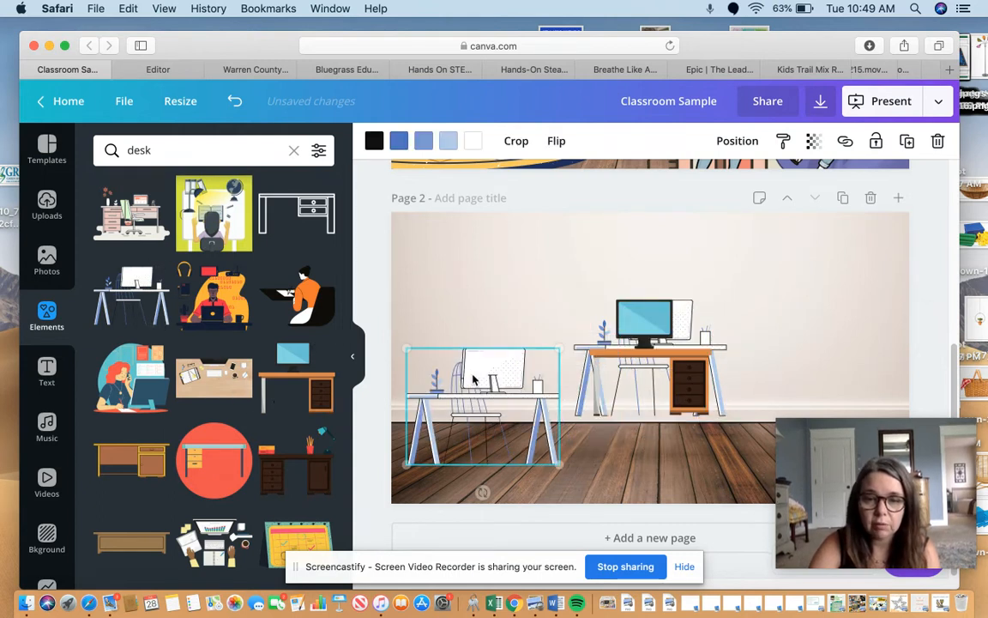
left_click_drag(657, 369, 798, 405)
Delete both white trestle desks from page 2.
left_click(672, 384)
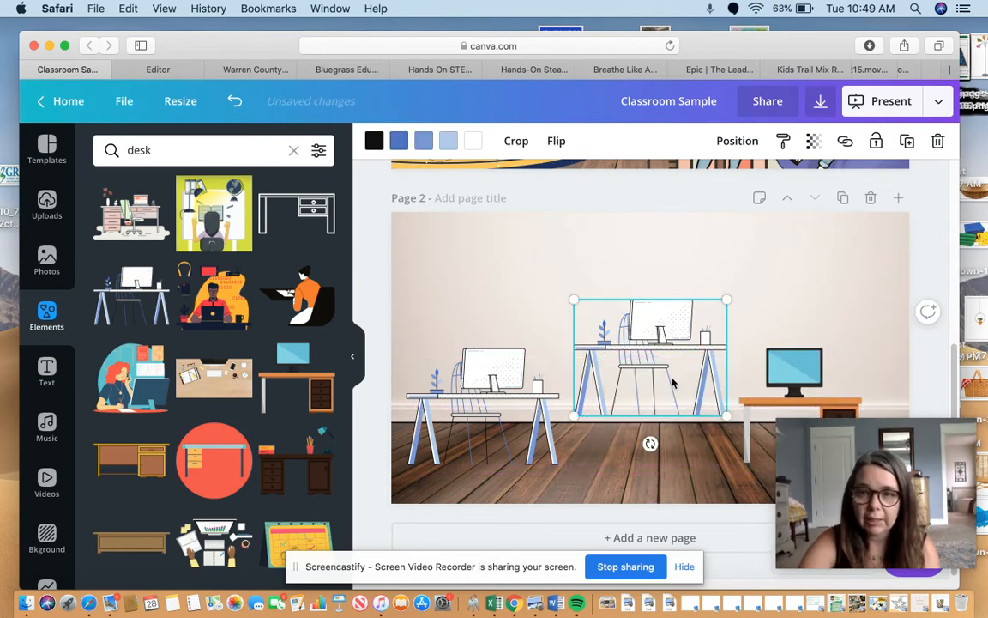
key("Delete")
left_click(548, 391)
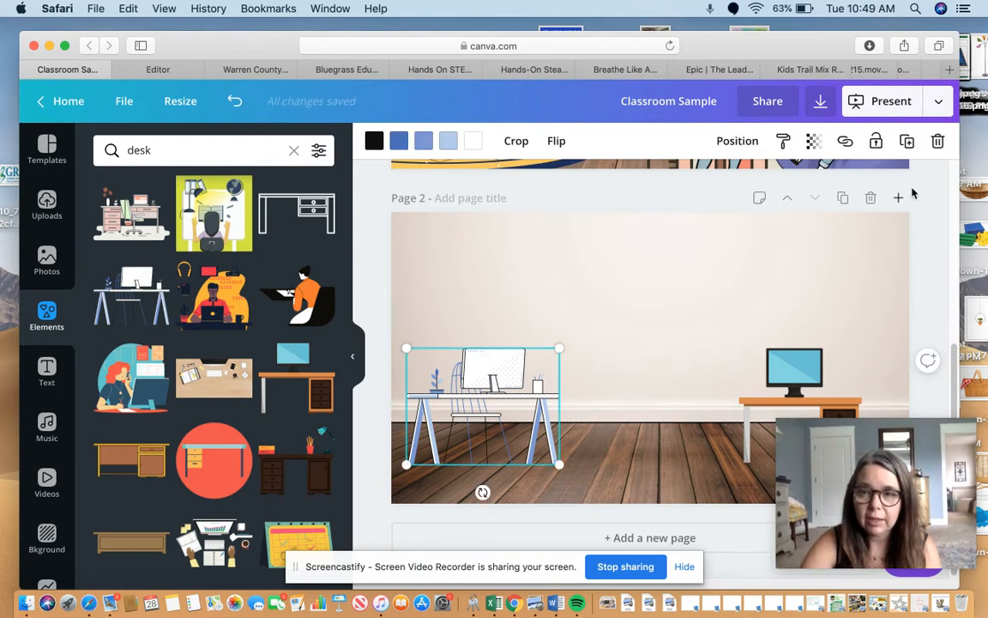
key("Delete")
Try the brown computer desk slightly larger in the left half of the room and delete it.
left_click_drag(791, 367, 534, 367)
left_click_drag(603, 347, 605, 321)
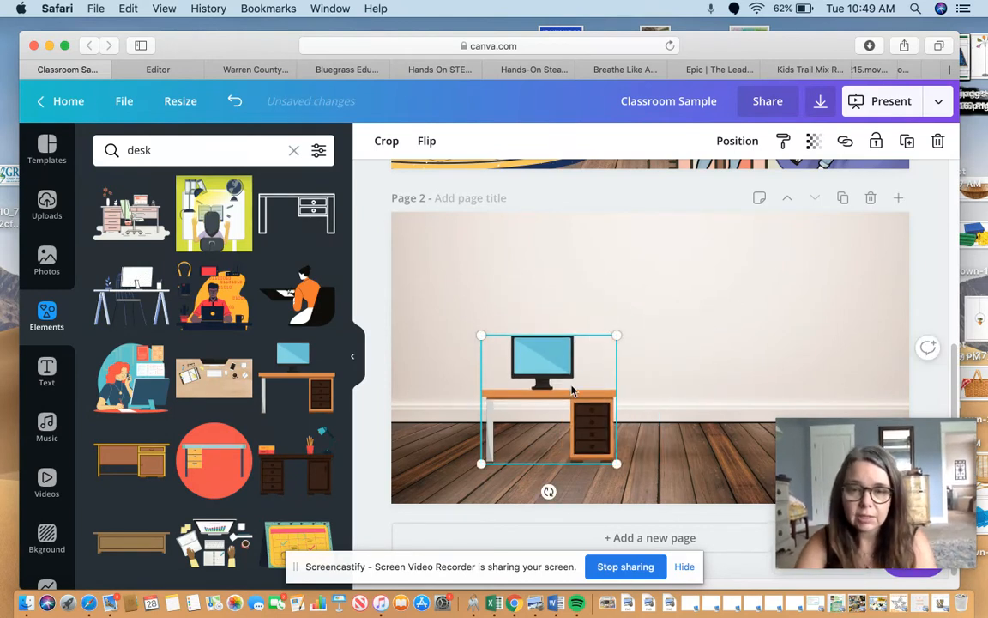
key("Delete")
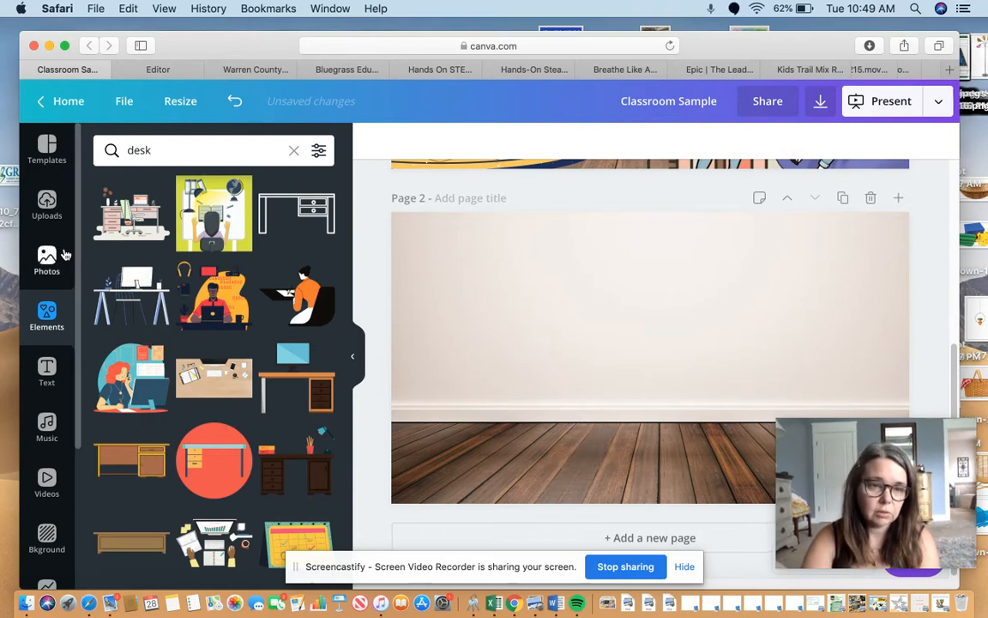
Upload the white-grey desk PNG from the Downloads folder and place it on the floor in the left half of page 2.
left_click(47, 206)
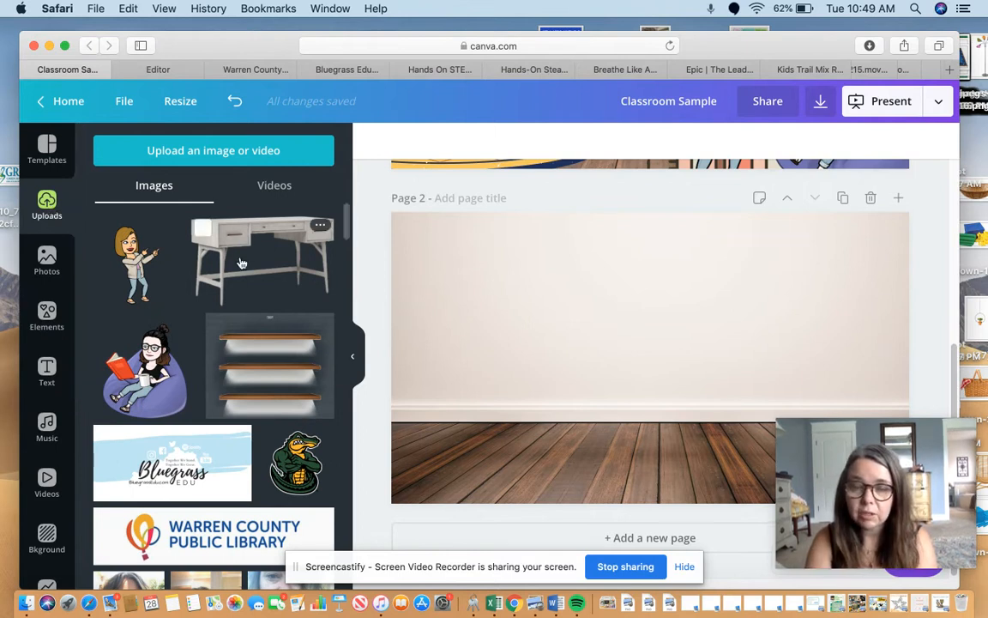
left_click(217, 160)
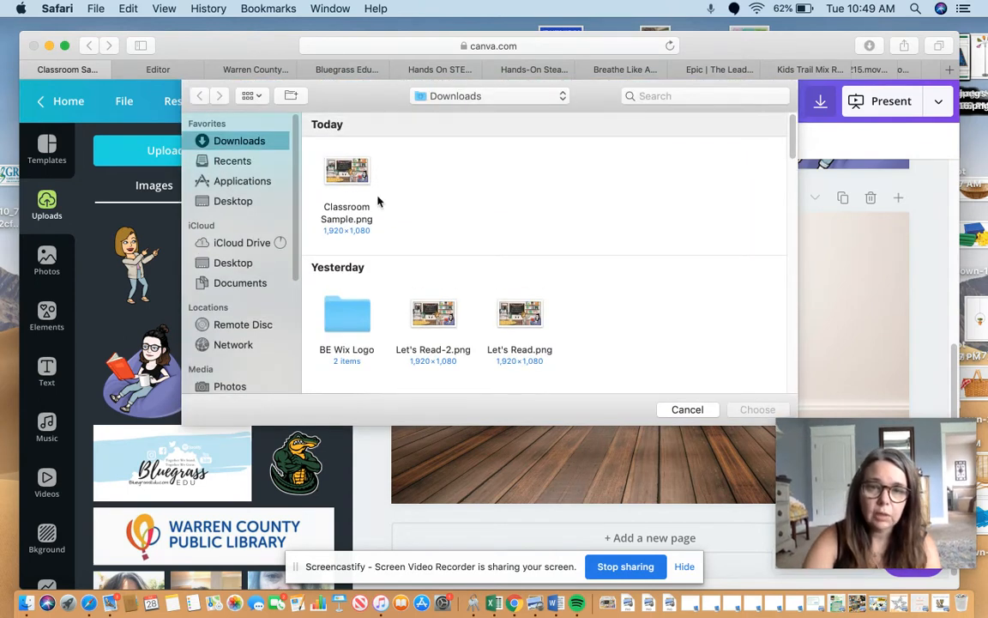
scroll(792, 129, "down", 5)
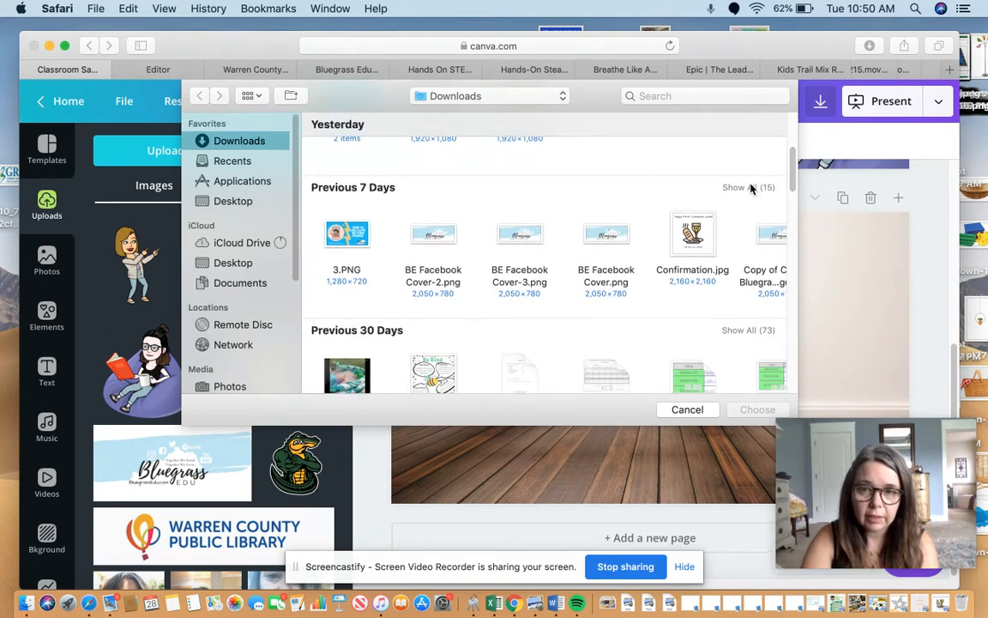
left_click(752, 187)
left_click_drag(793, 172, 792, 218)
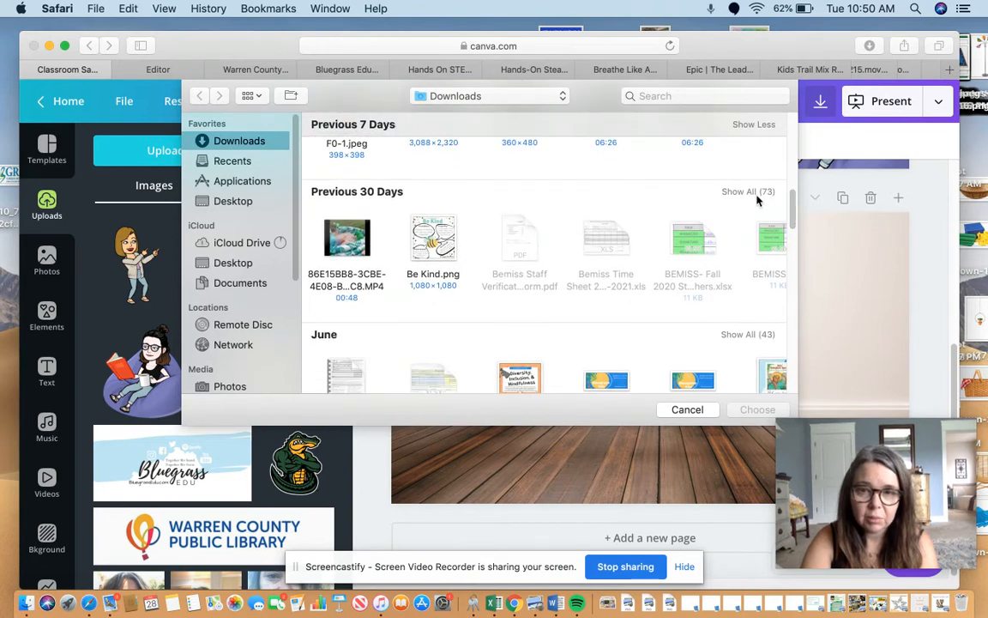
left_click(753, 194)
left_click(758, 193)
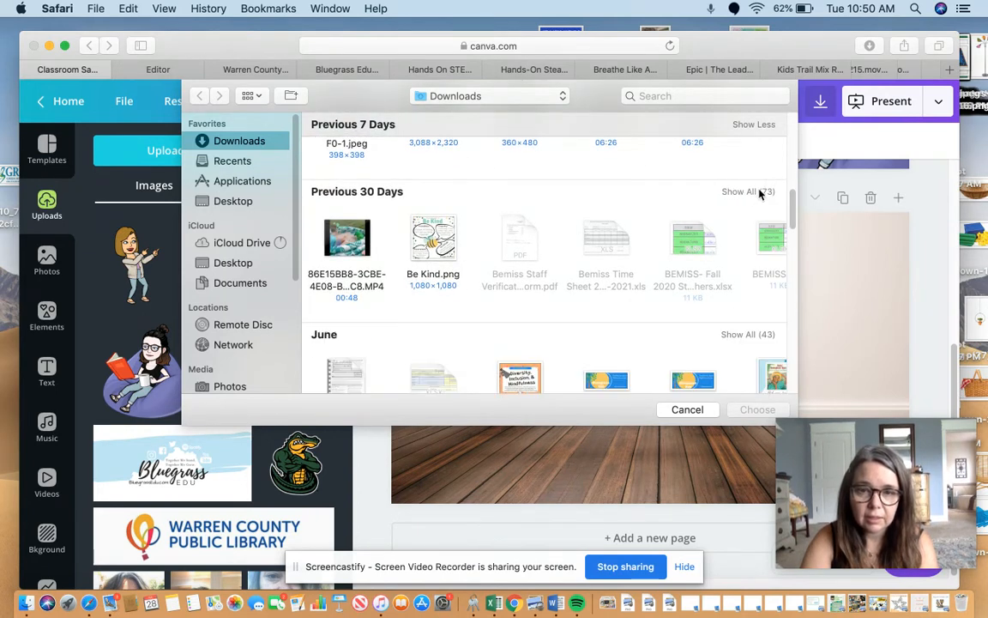
left_click(765, 196)
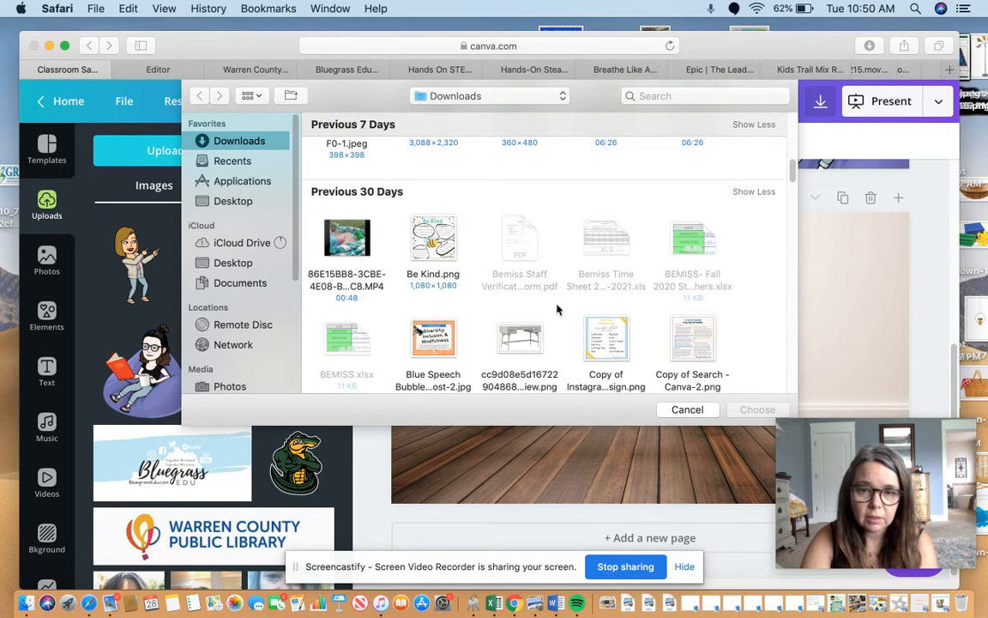
left_click(520, 339)
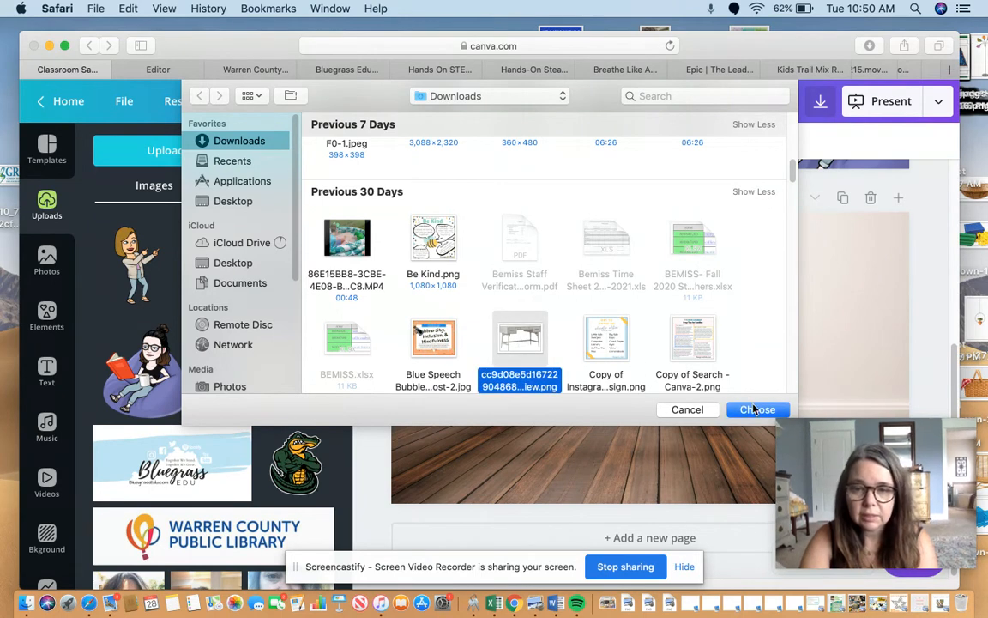
left_click(757, 409)
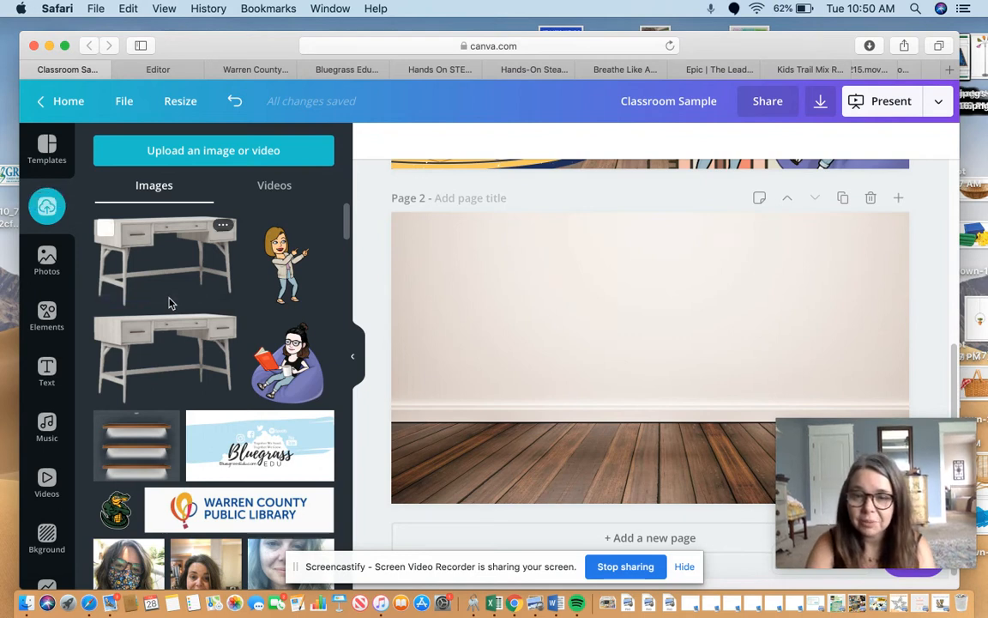
left_click(105, 229)
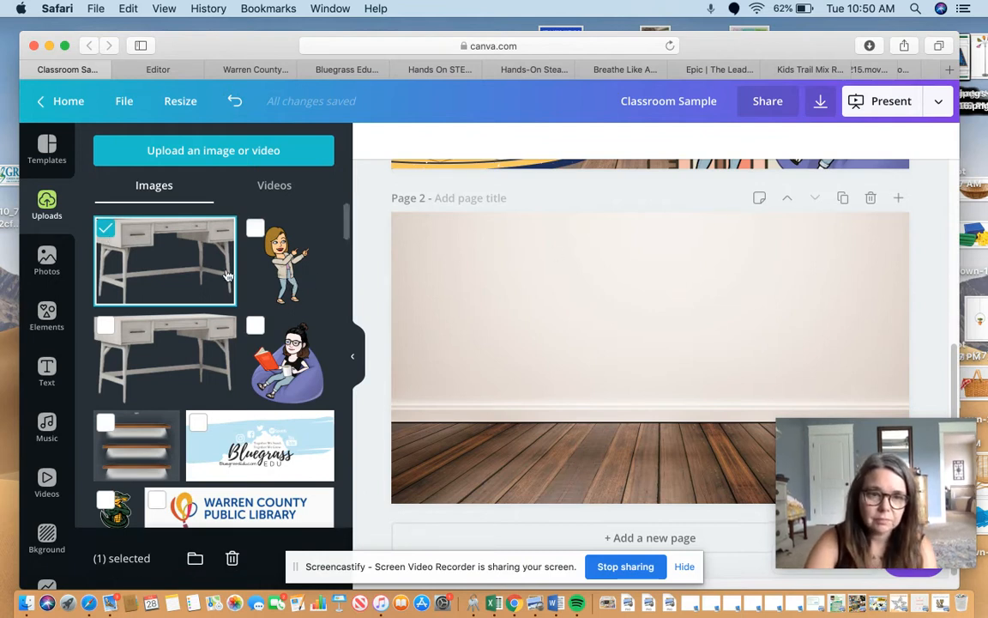
left_click_drag(195, 269, 514, 398)
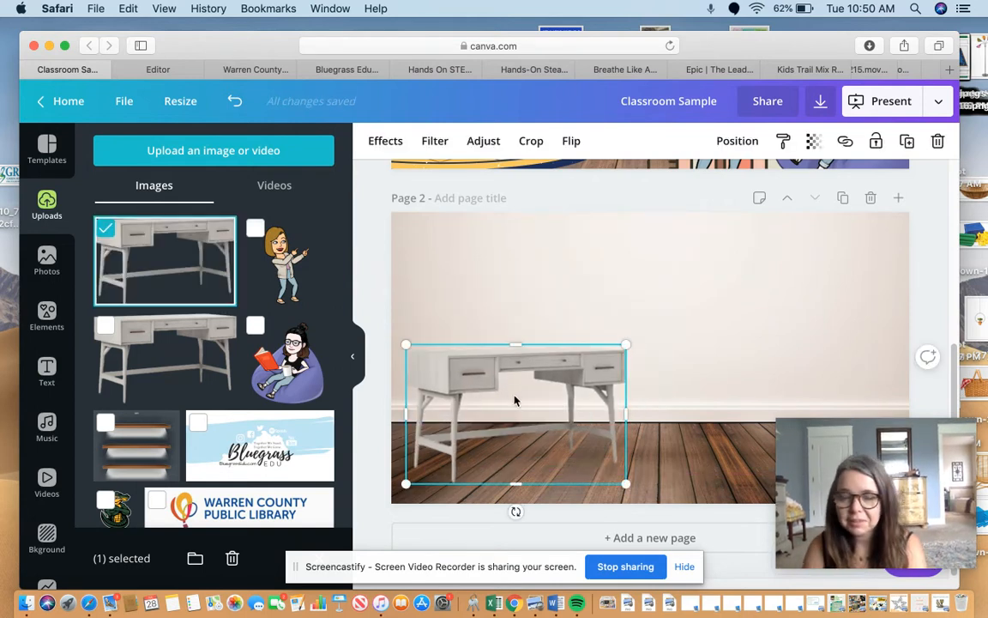
Search the graphic elements for "carpet" and place the round green rug on the floor at the desk's feet.
left_click(47, 317)
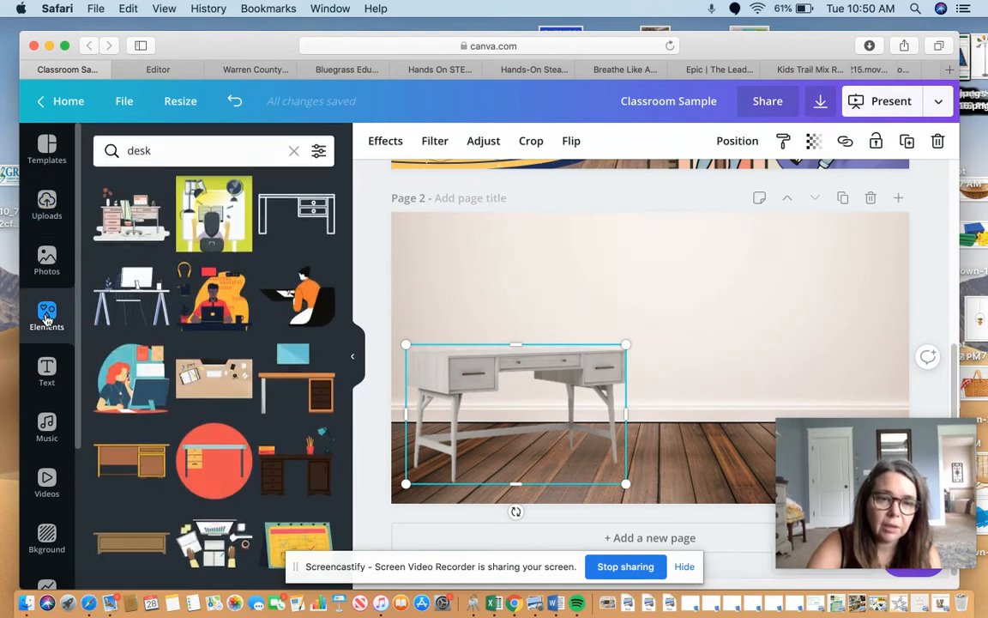
left_click(158, 159)
left_click_drag(158, 159, 2, 142)
type("carpet")
key("Return")
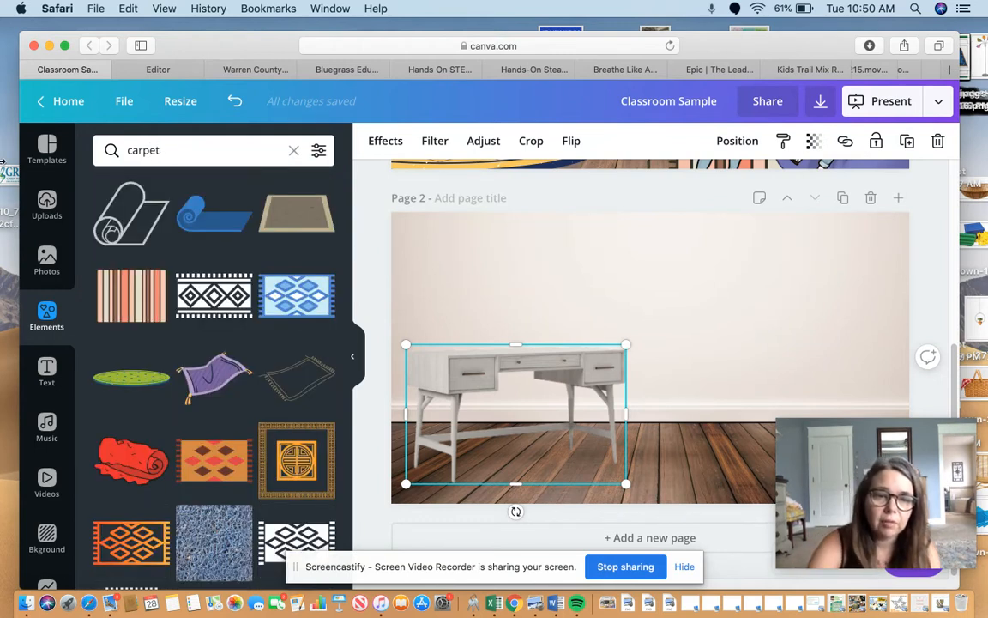
left_click(114, 388)
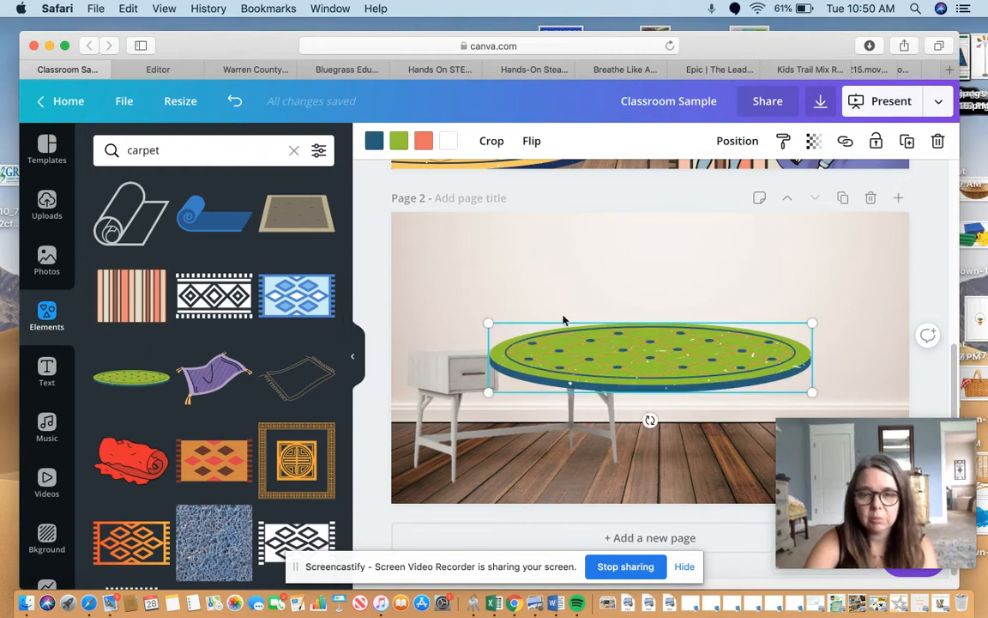
left_click_drag(603, 356, 524, 450)
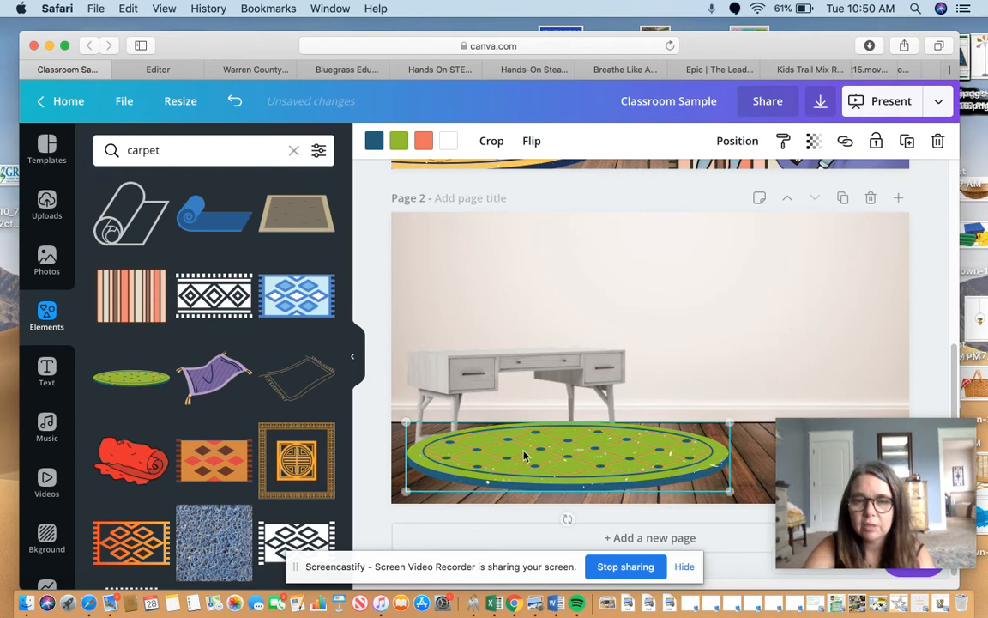
Try aligning the desk to the top of the page and move it back down over the rug.
left_click(522, 392)
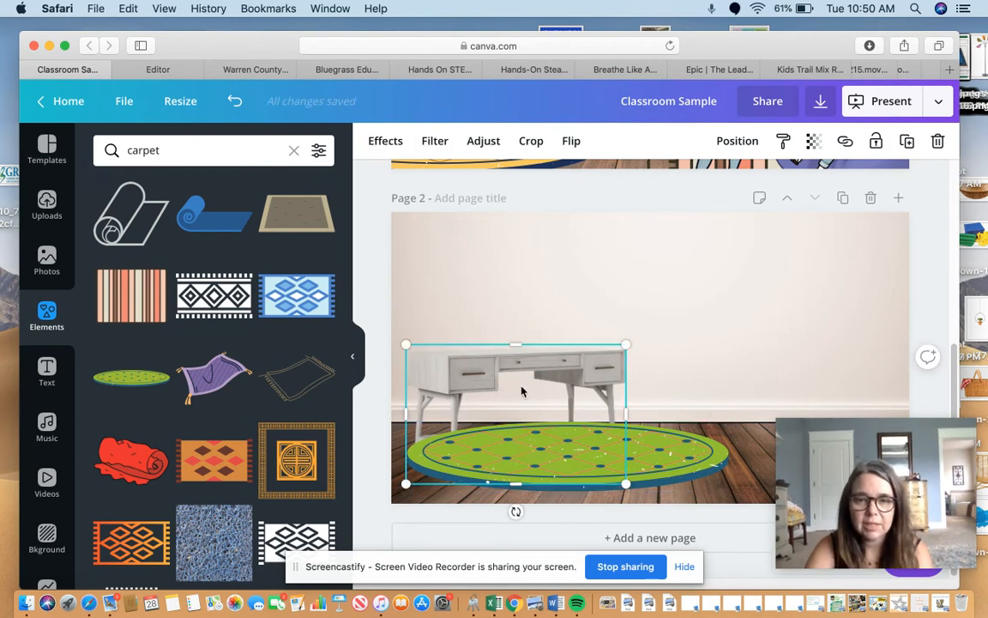
left_click(733, 146)
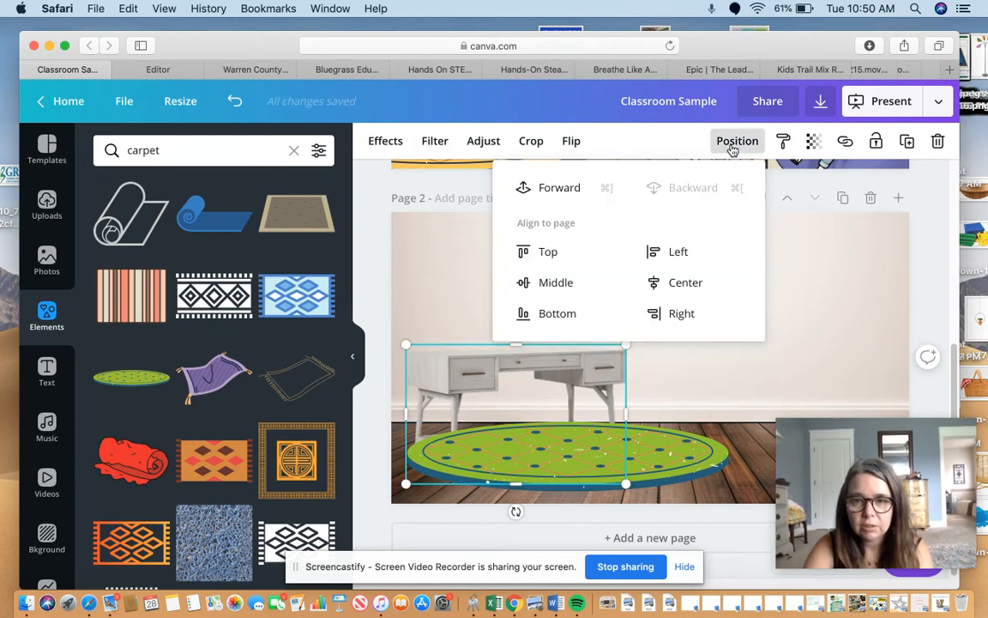
left_click(548, 254)
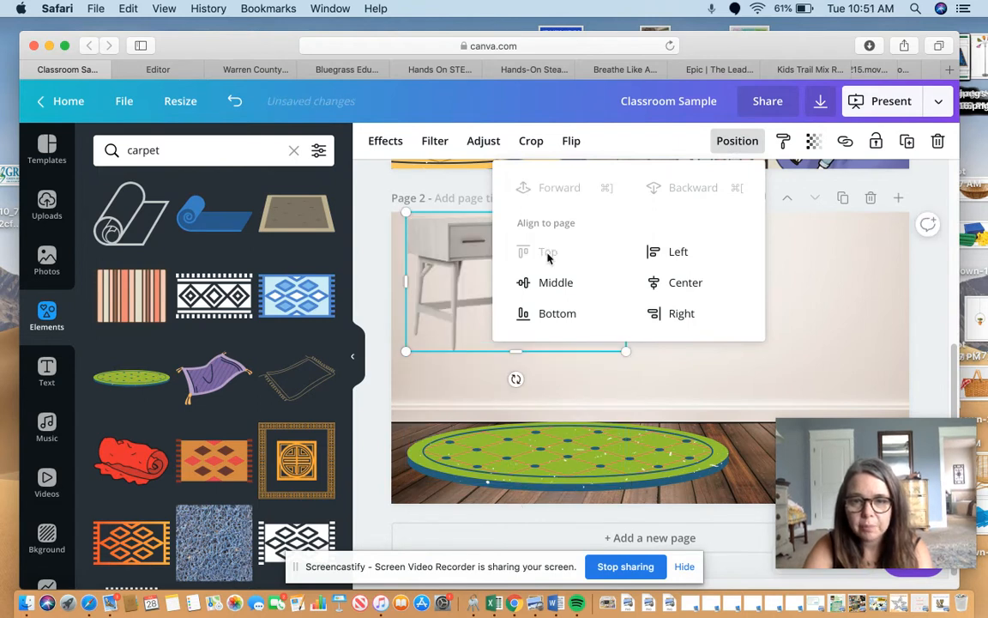
left_click(443, 263)
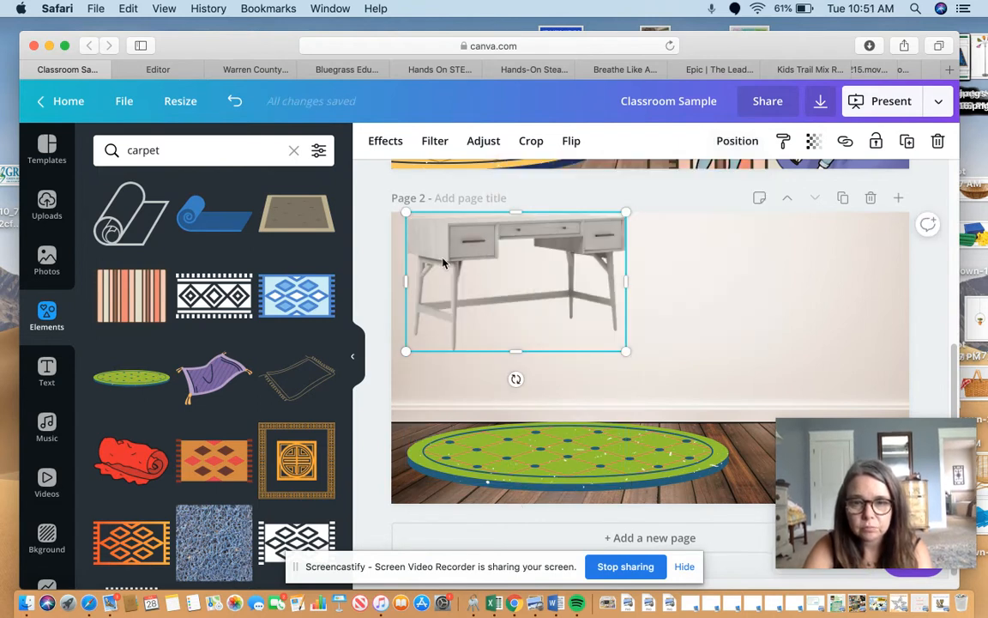
left_click_drag(465, 257, 480, 352)
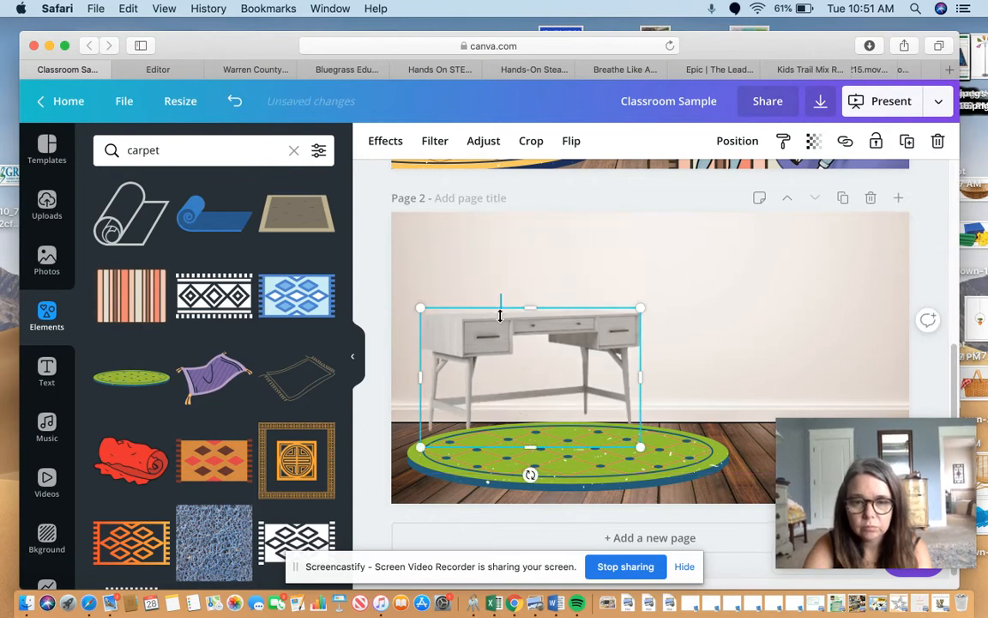
Bring the desk forward in front of the green rug and shift both toward the room's lower-left corner.
left_click(720, 143)
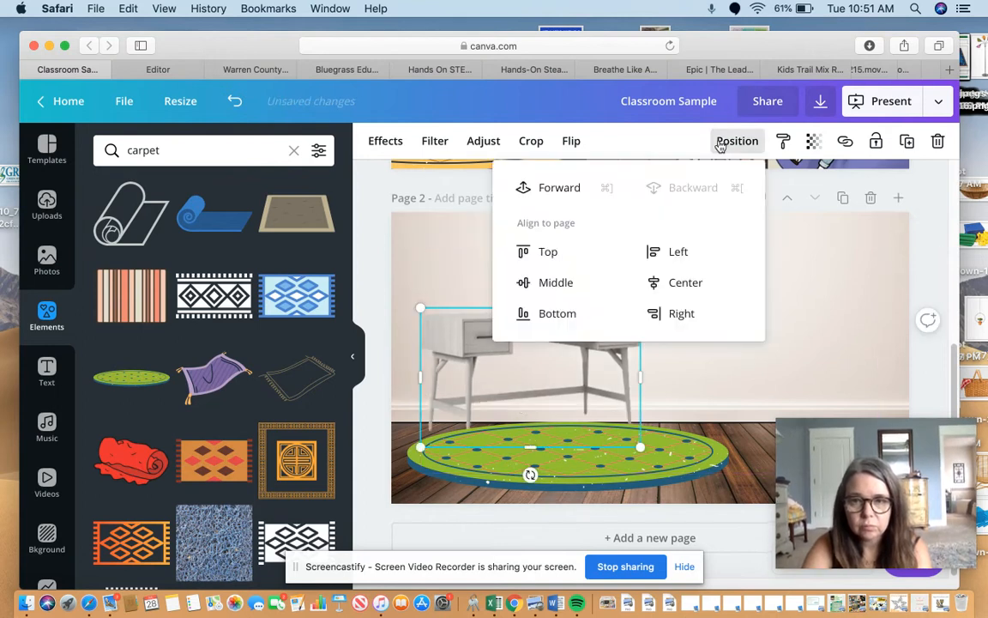
left_click(560, 187)
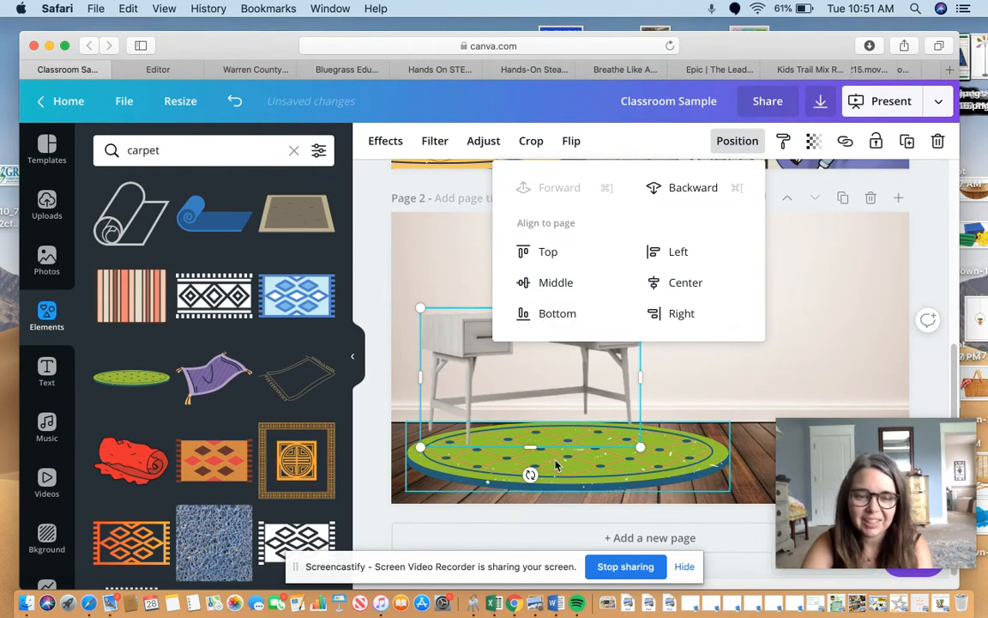
left_click_drag(555, 464, 524, 476)
left_click_drag(549, 367, 530, 395)
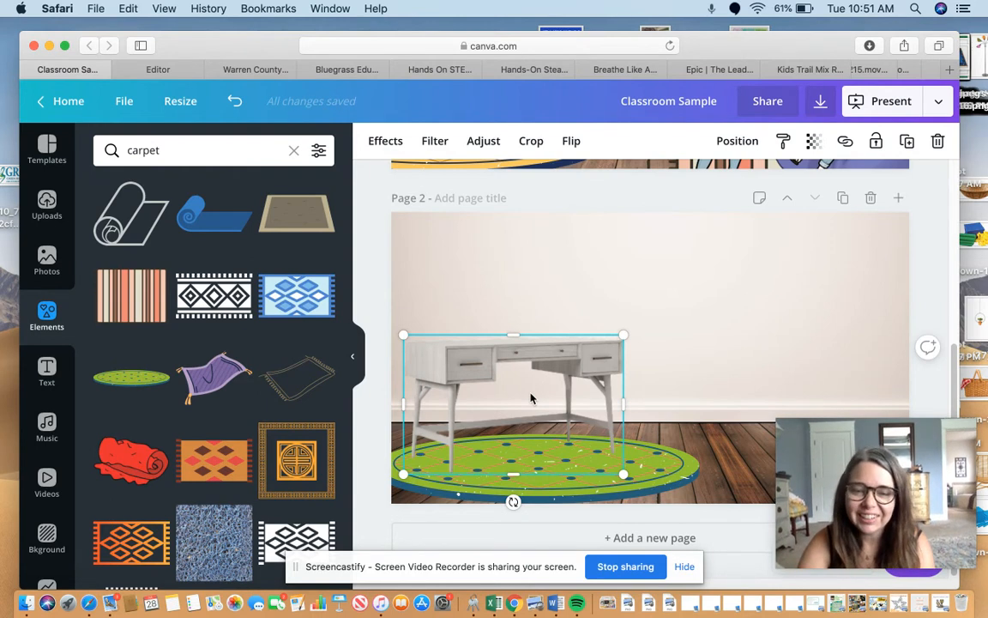
Enlarge the green rug slightly past the page edge and move the desk flush with the page's left edge, standing on the rug.
left_click(566, 454)
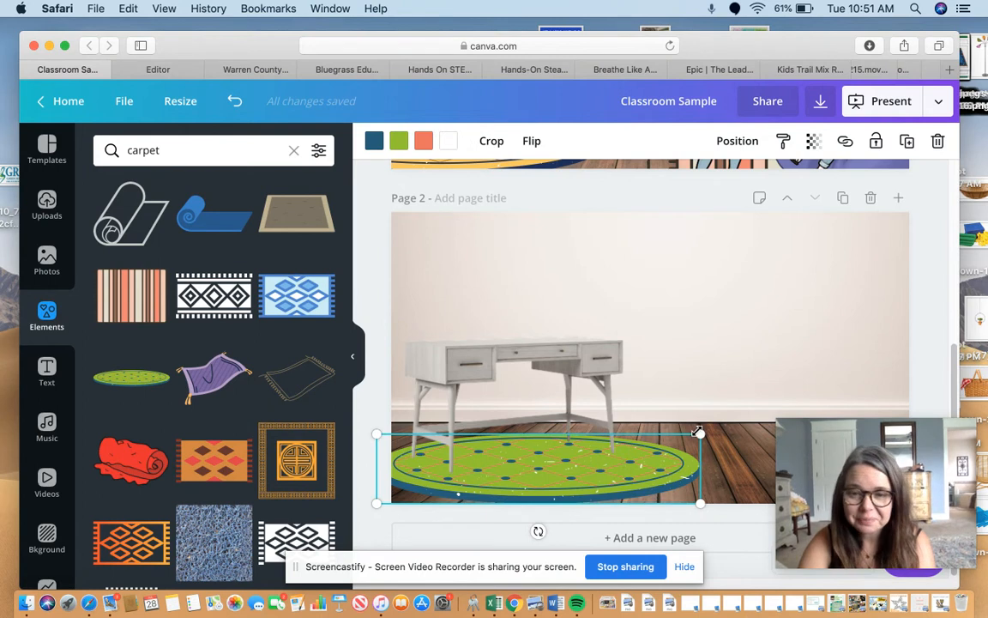
left_click_drag(715, 404, 723, 390)
left_click_drag(671, 454, 640, 465)
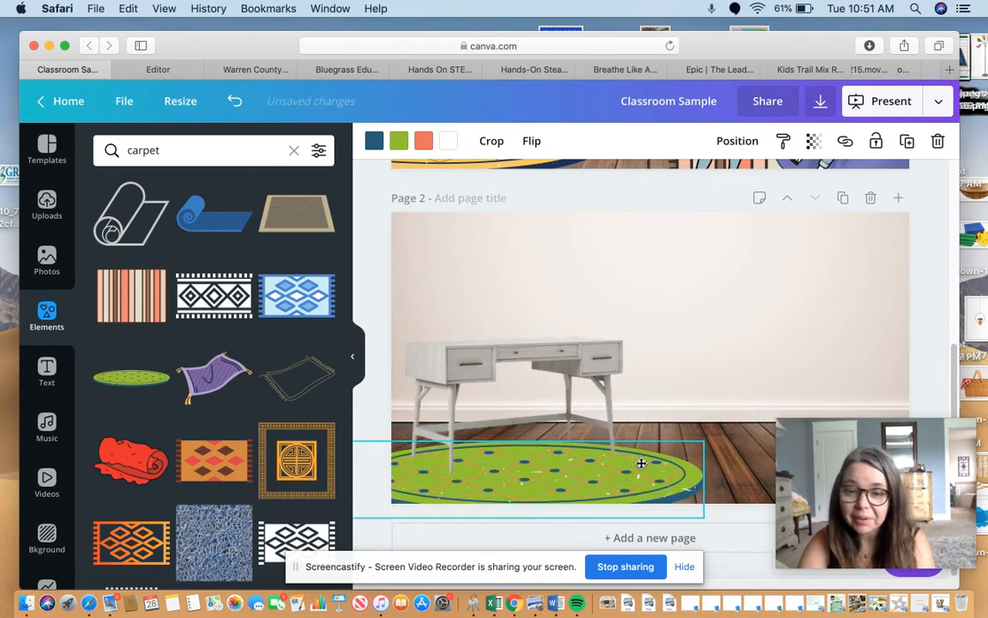
left_click_drag(546, 380, 530, 401)
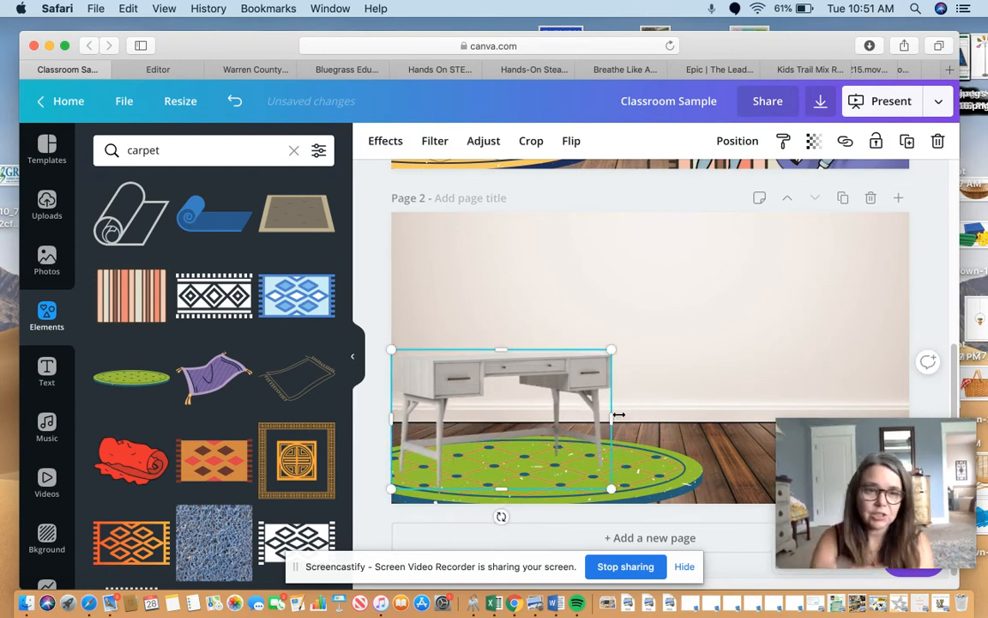
Search the graphic elements for "computer".
left_click(229, 155)
left_click_drag(229, 154, 19, 133)
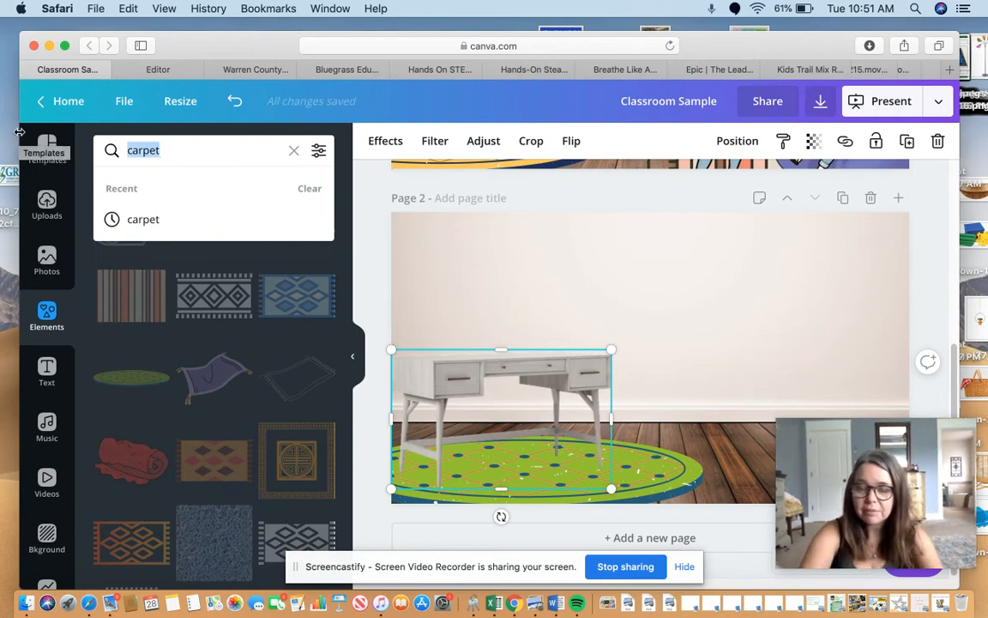
type("cop")
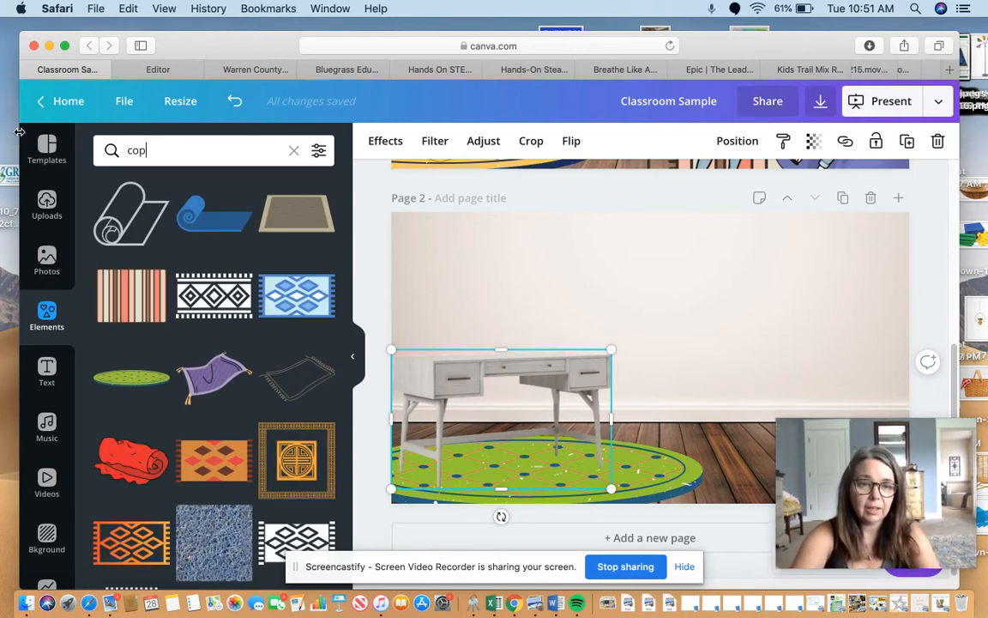
key("BackSpace")
type("mputer")
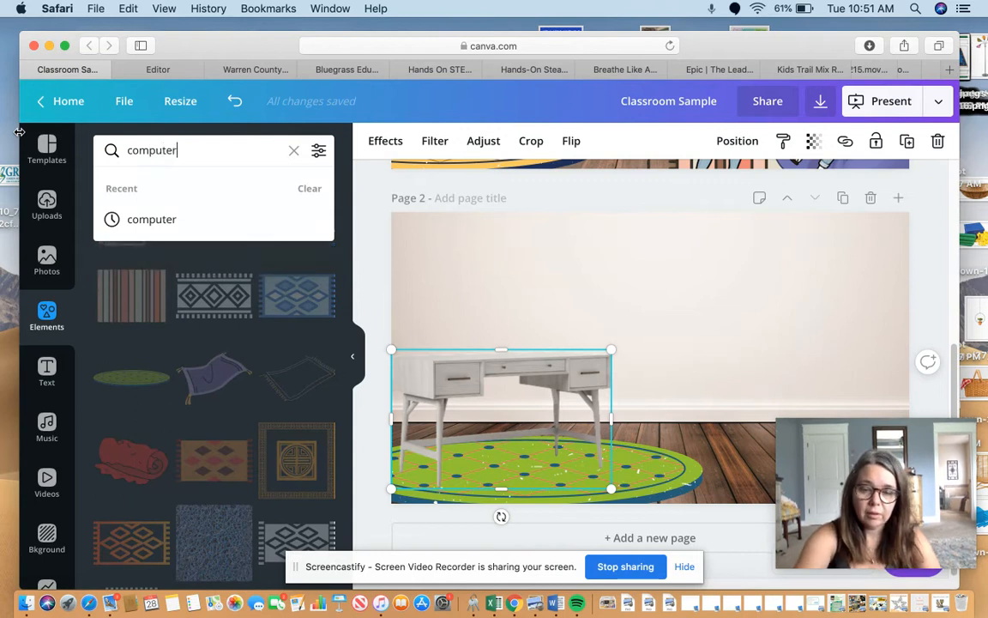
key("Return")
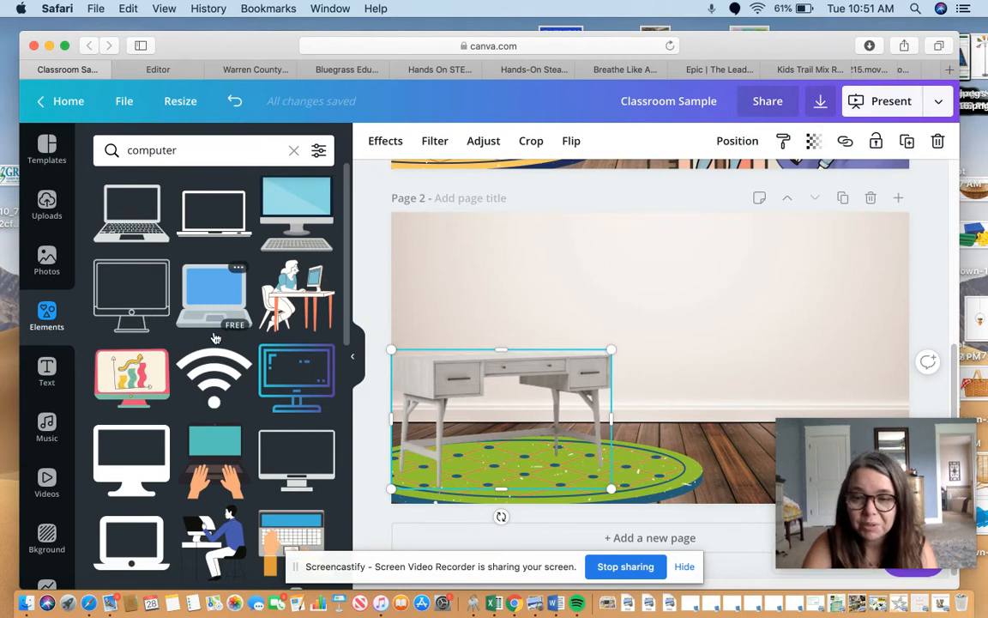
left_click_drag(183, 152, 22, 127)
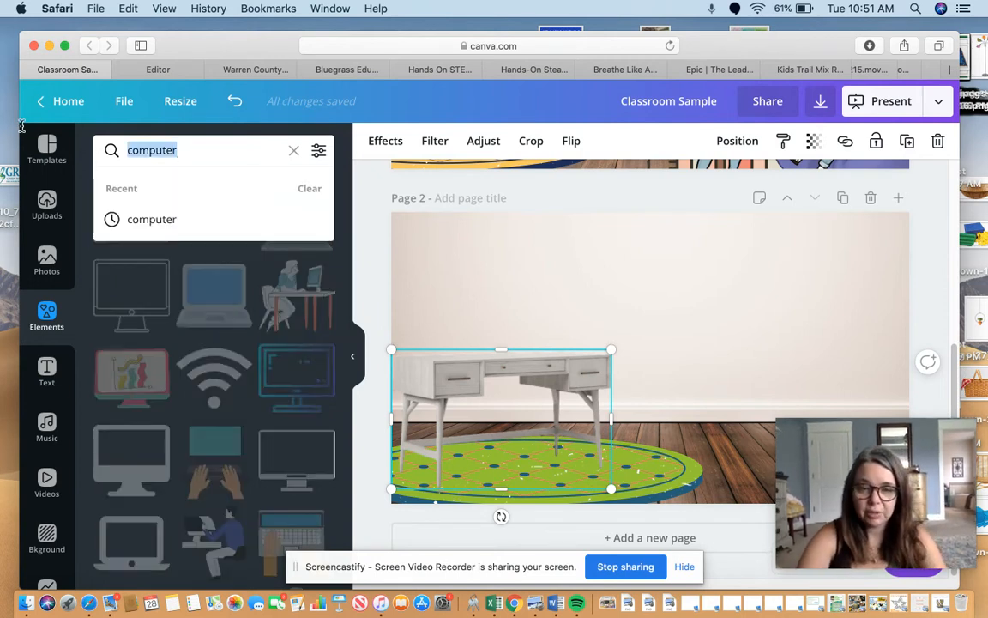
type("fame")
key("Return")
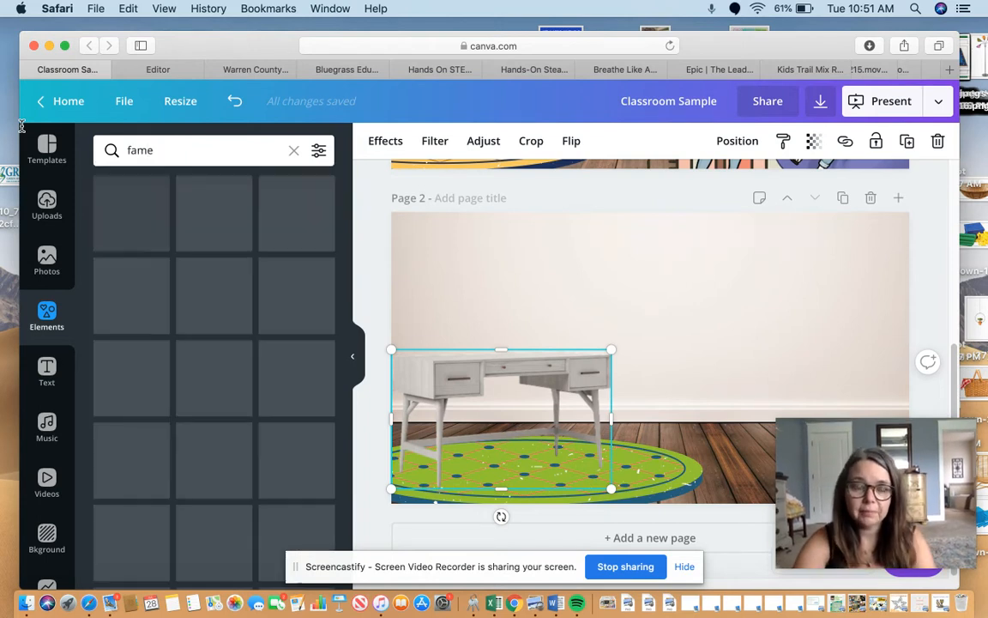
Search the elements for "frame", insert the desktop computer monitor frame on page 2 and move it over the desk.
left_click(162, 157)
type("fra")
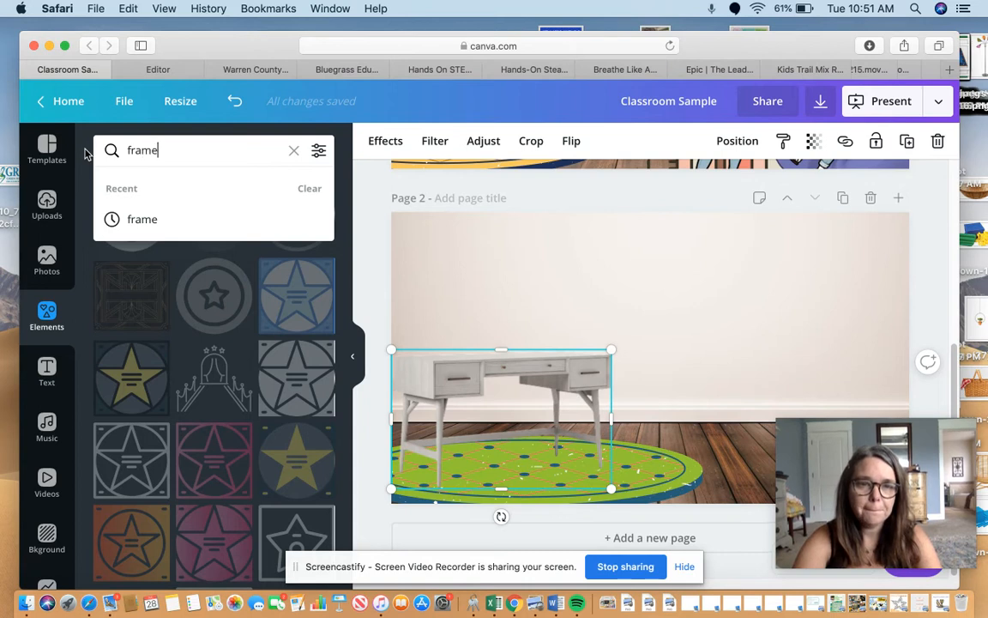
type("me")
key("Return")
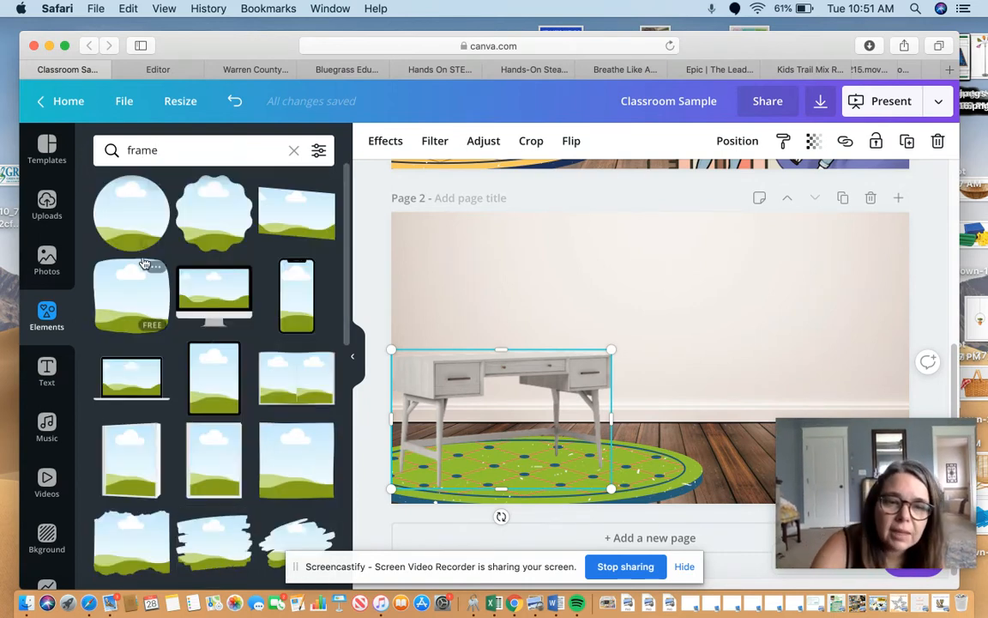
left_click(191, 300)
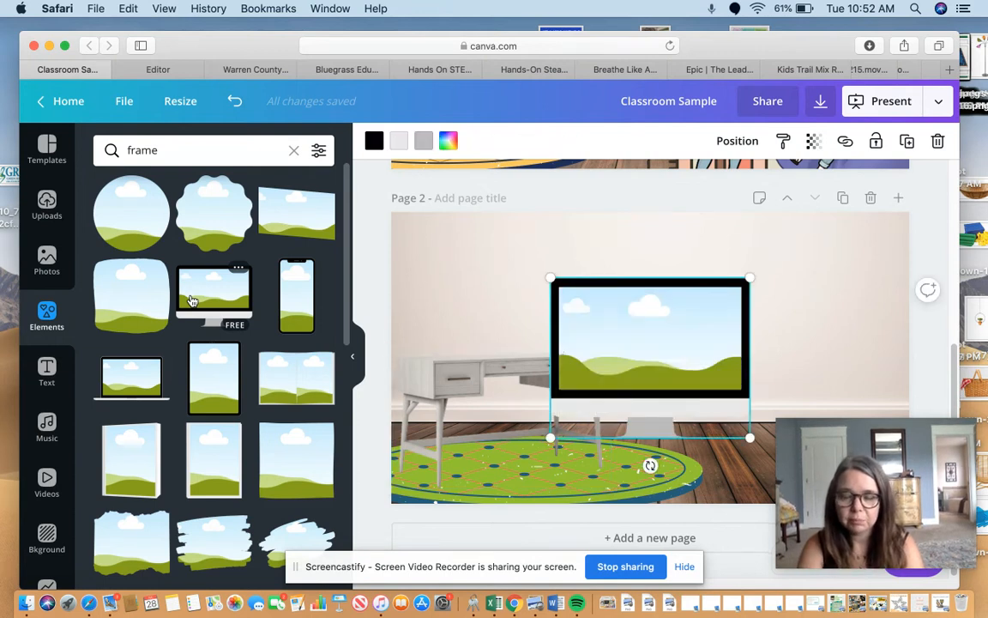
left_click_drag(594, 333, 488, 288)
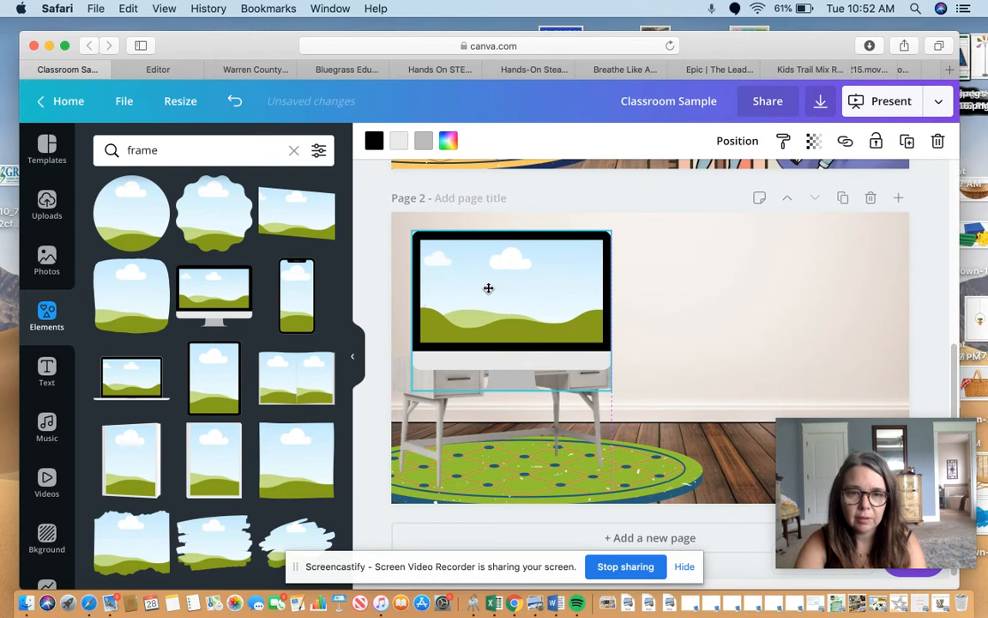
Shrink the computer monitor frame to stand on the desk, and insert a portrait picture frame high on the empty wall.
left_click_drag(413, 233, 469, 295)
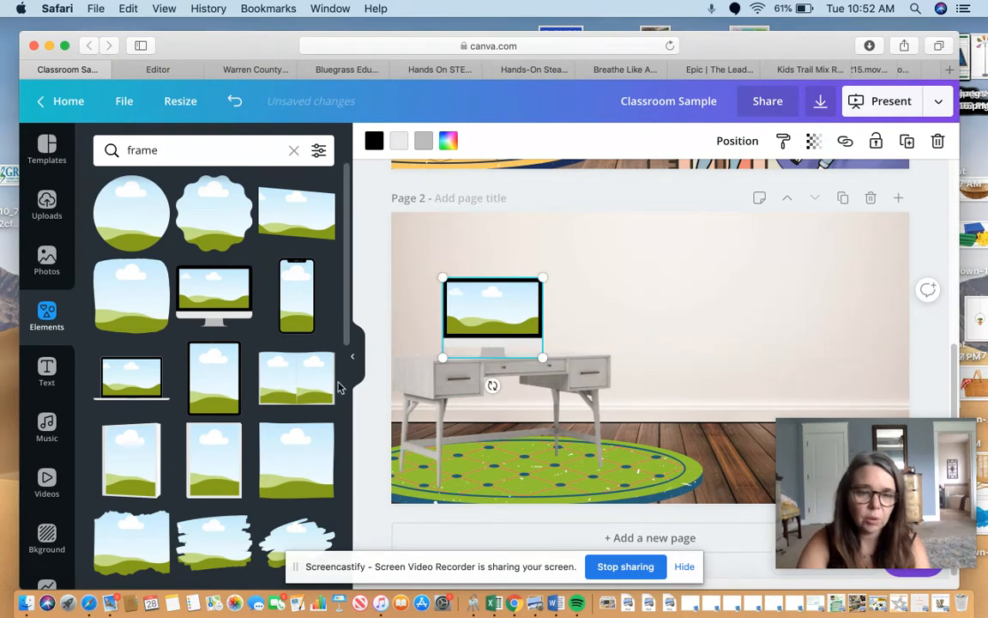
left_click(229, 474)
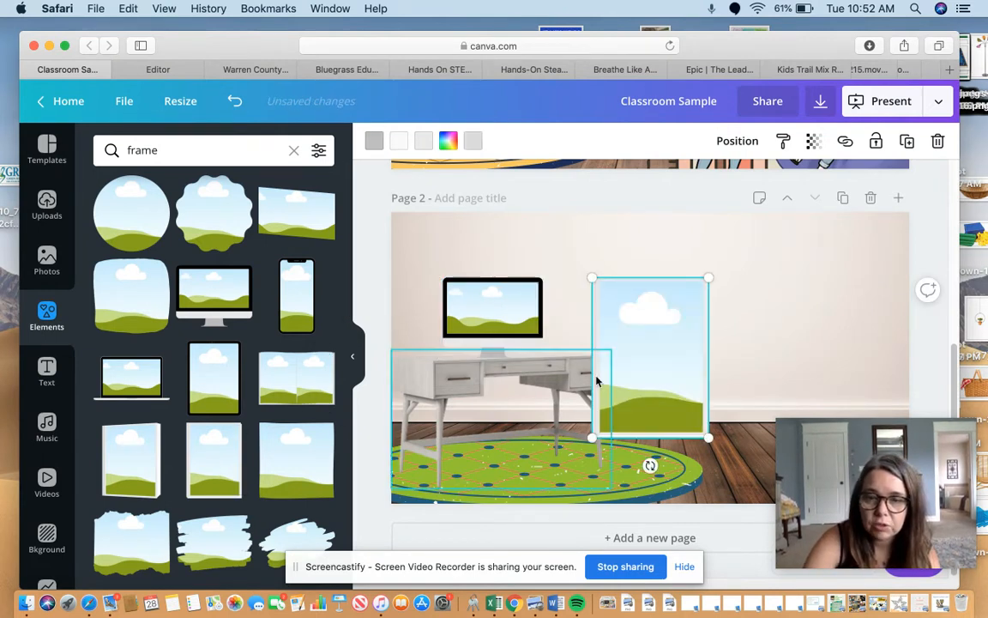
left_click_drag(646, 357, 695, 304)
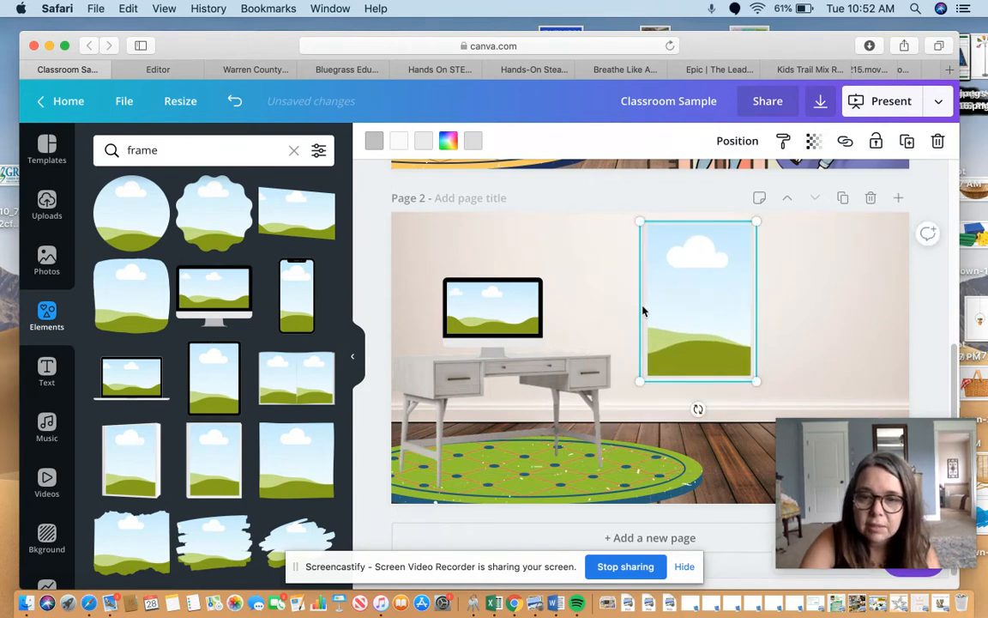
Recolor the portrait picture frame's border in brown document colors, with dark gray for its second color.
left_click(374, 141)
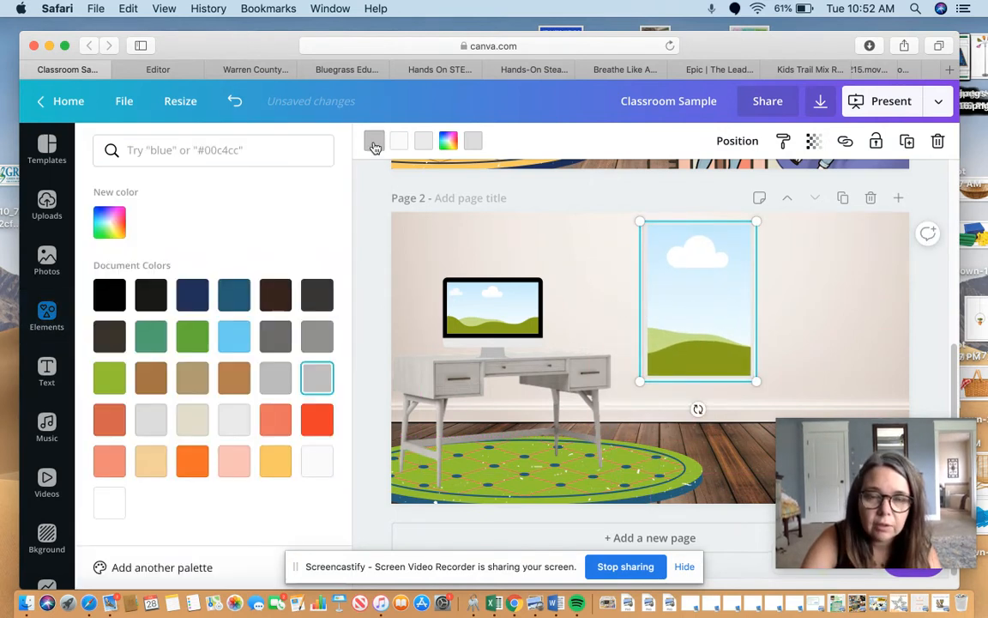
left_click(234, 377)
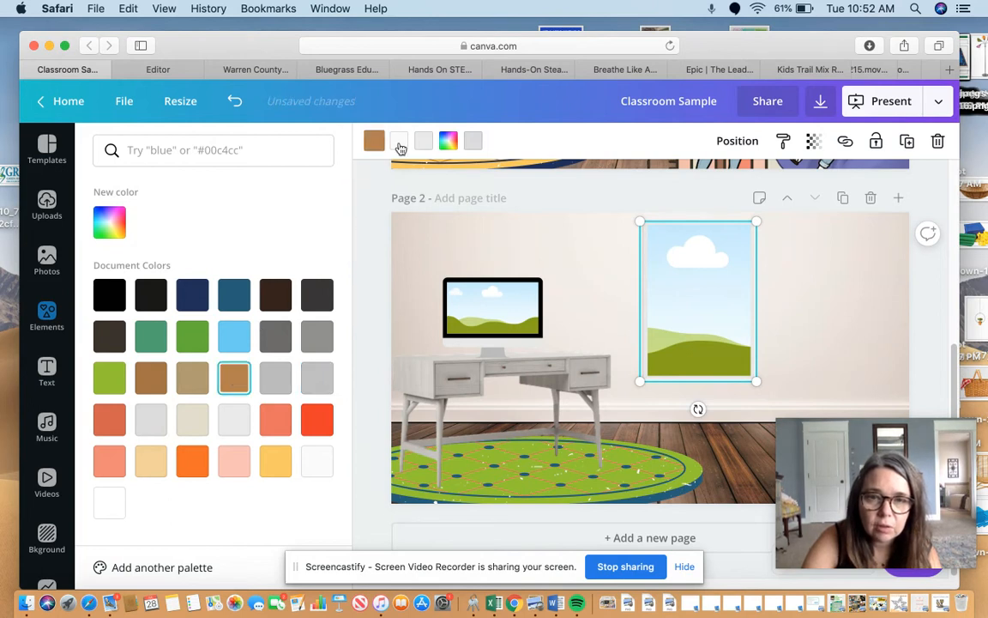
left_click(275, 335)
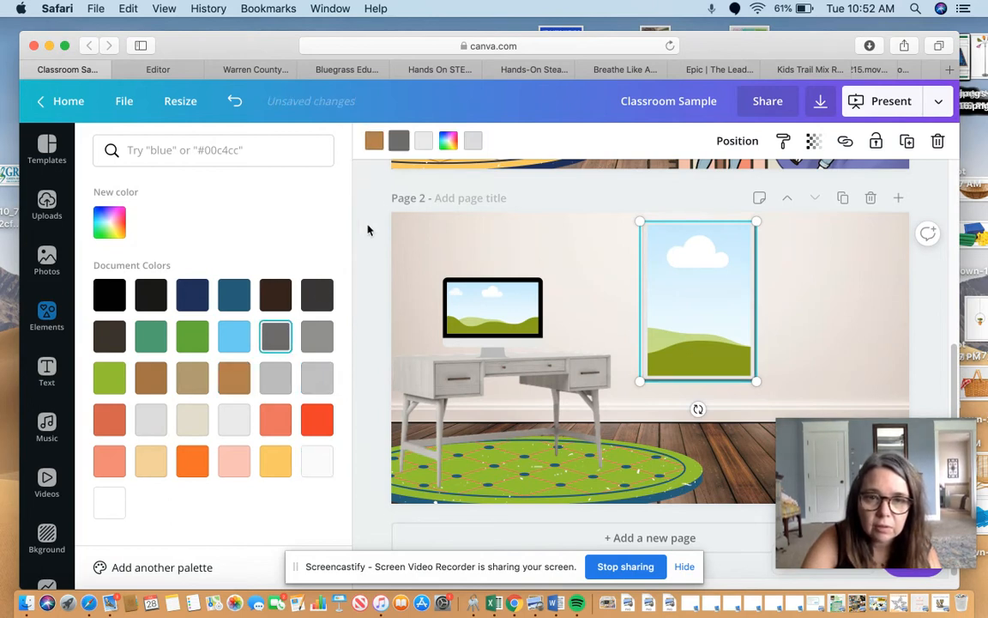
left_click(423, 142)
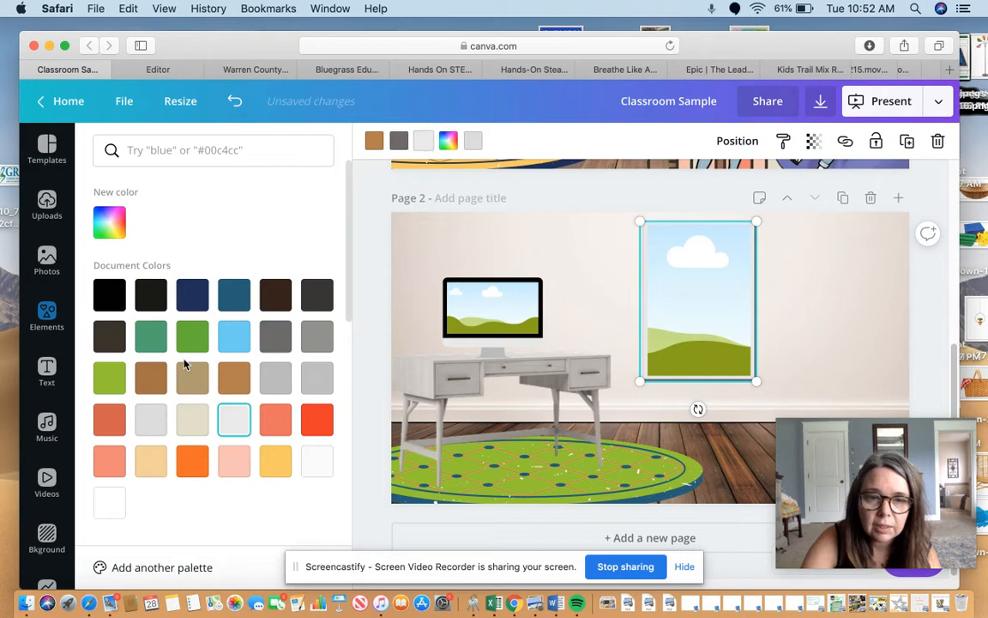
left_click(148, 383)
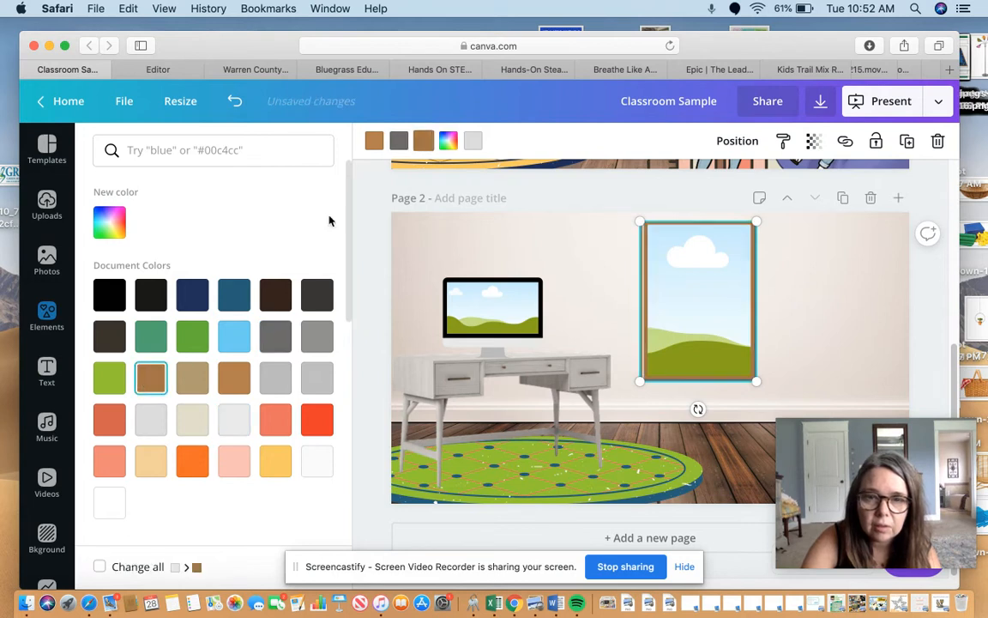
left_click(473, 143)
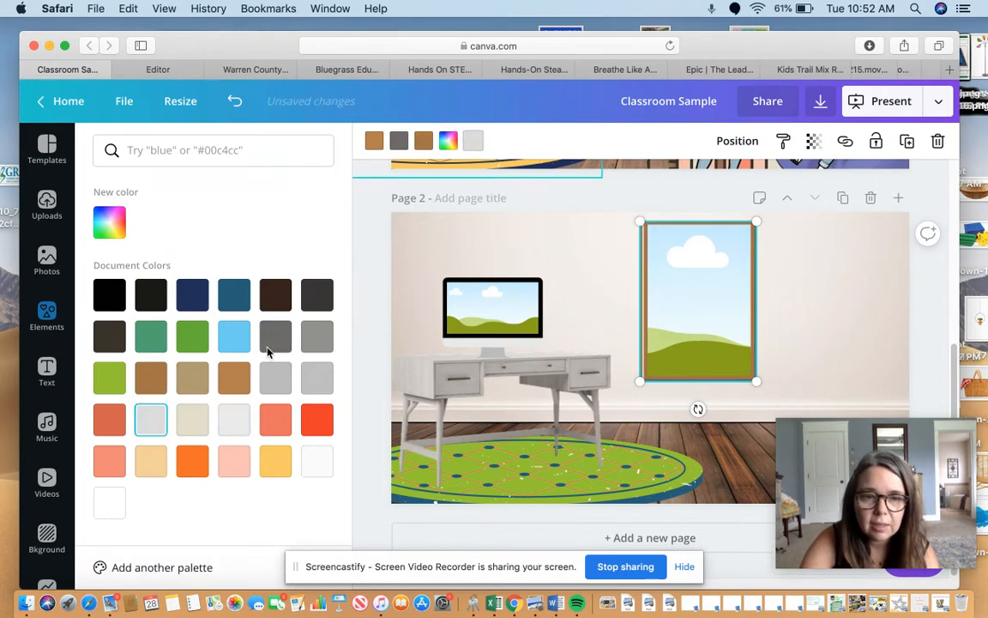
left_click(233, 378)
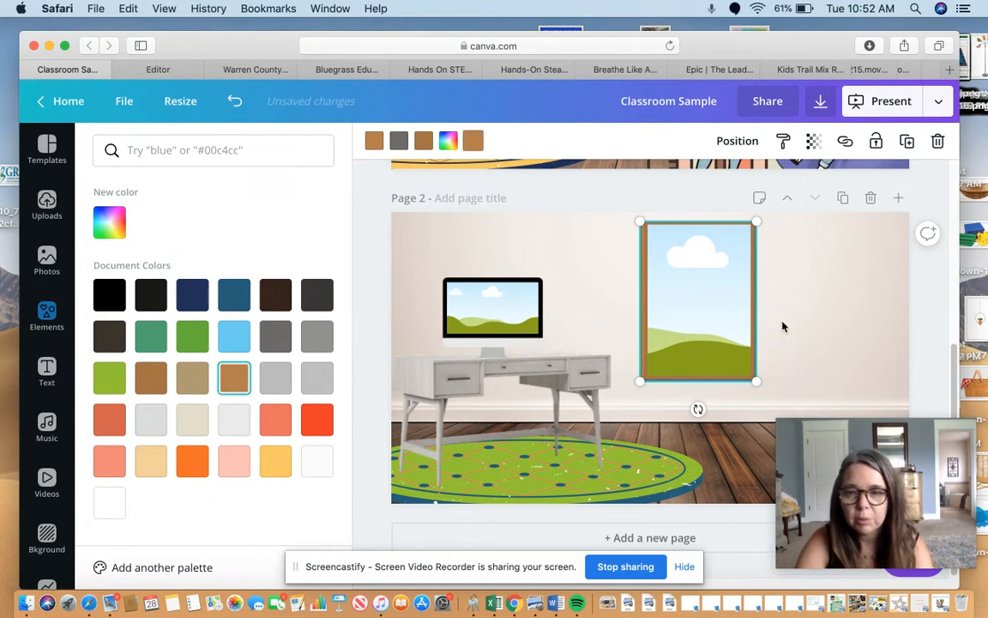
Shrink the brown picture frame, move it to the wall's upper-left corner, and send it backward behind the computer monitor.
left_click(637, 249)
left_click_drag(640, 220, 436, 261)
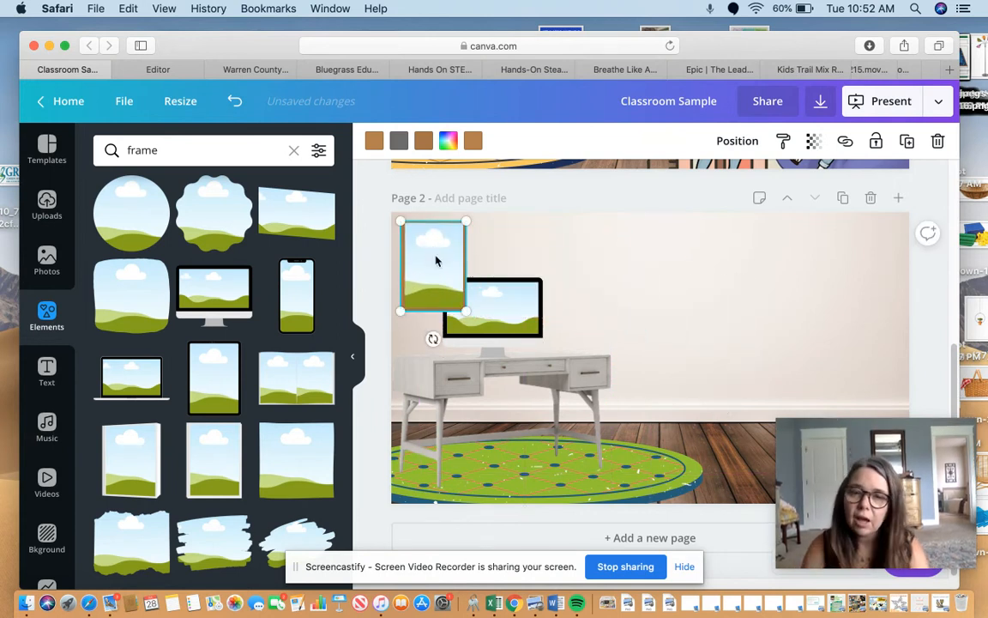
left_click(731, 143)
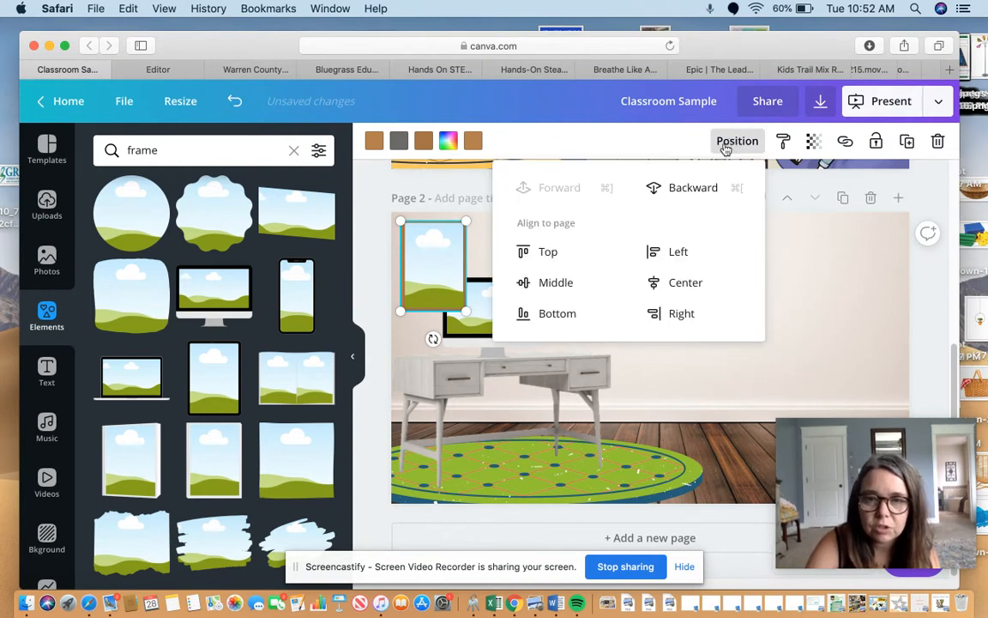
left_click(680, 186)
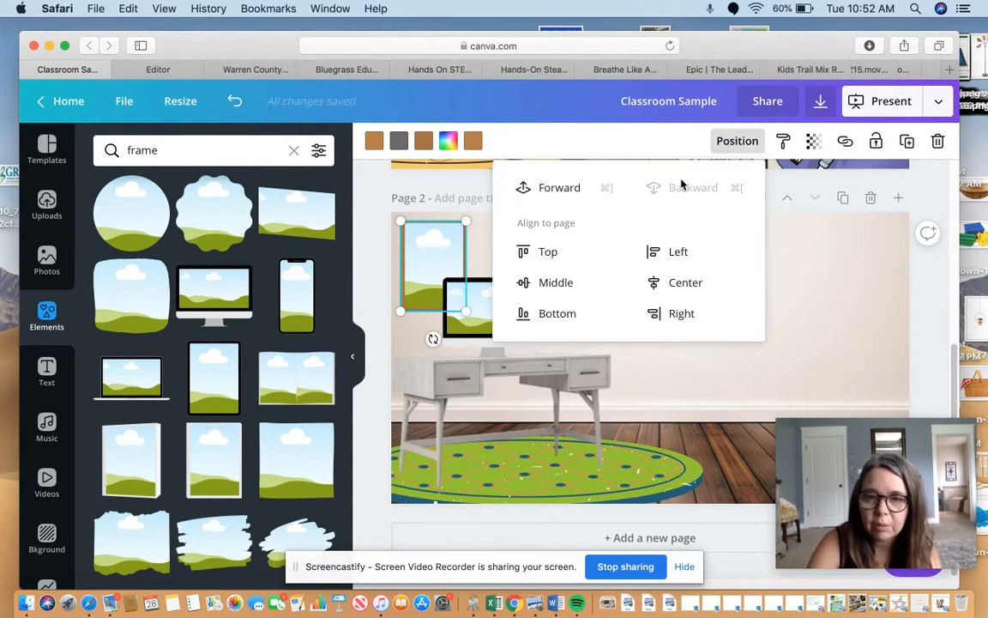
left_click(856, 315)
left_click(856, 315)
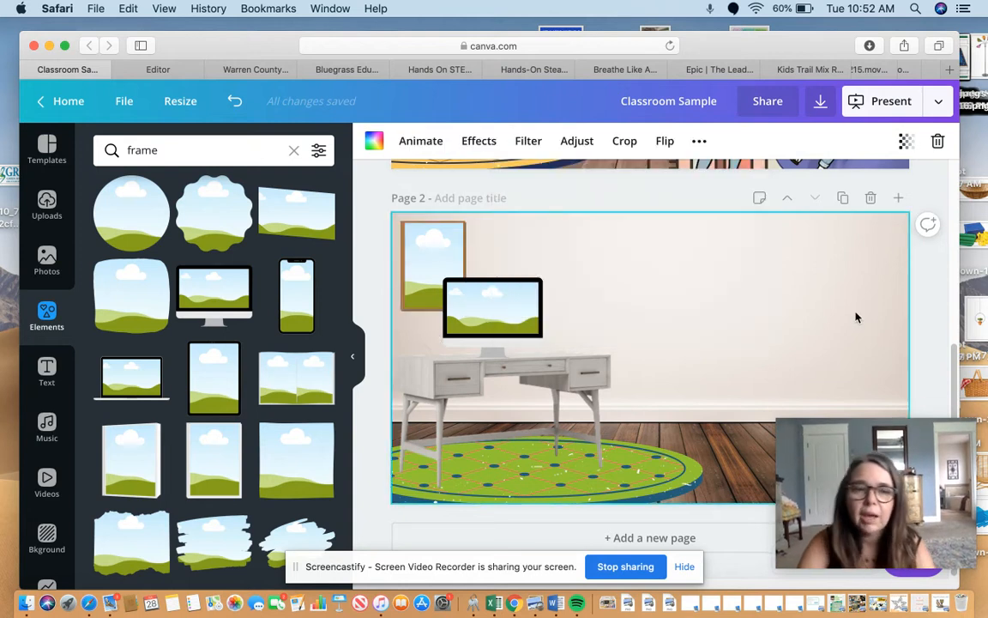
Fill the computer monitor's screen with the uploaded packing-lunch graphic showing a boy and a woman.
left_click(161, 150)
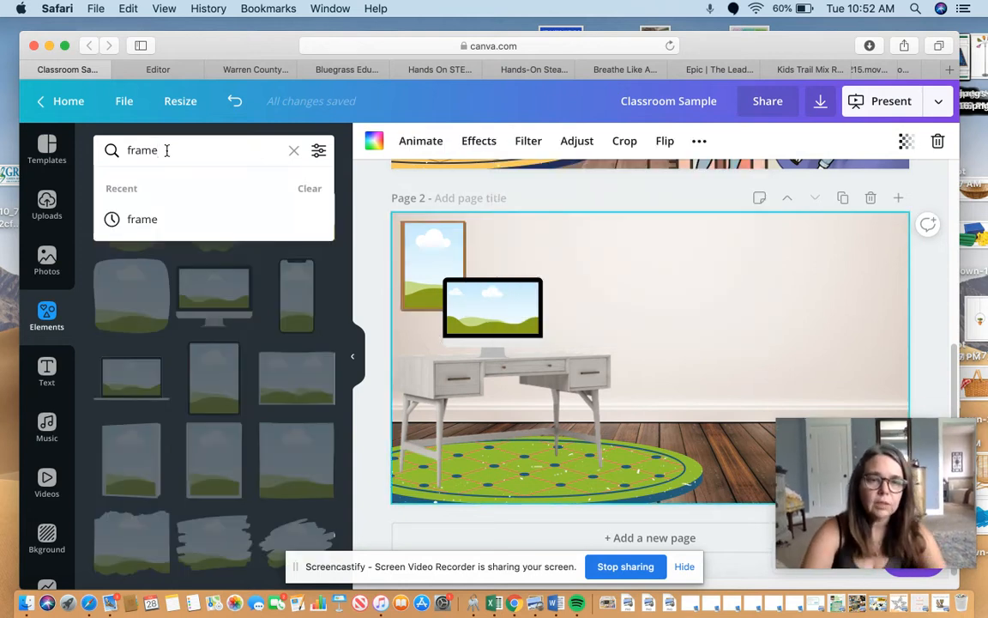
double_click(160, 150)
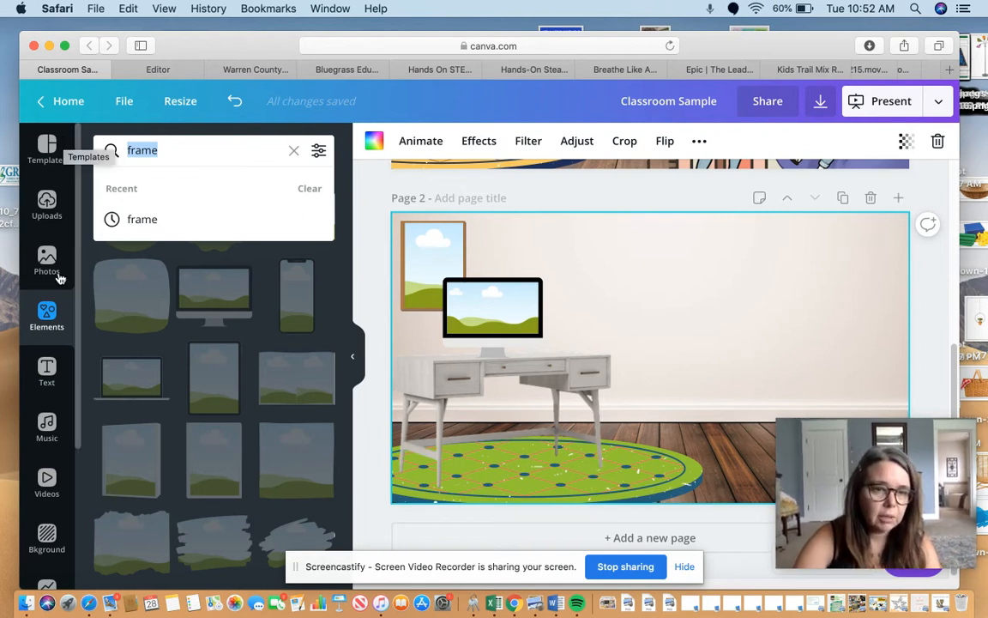
left_click(49, 237)
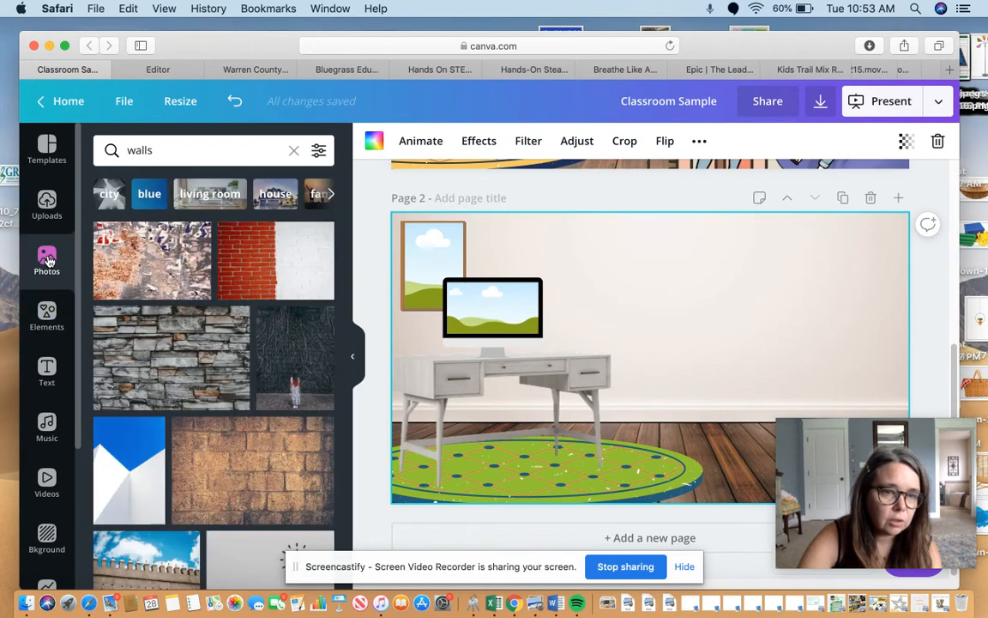
left_click(48, 206)
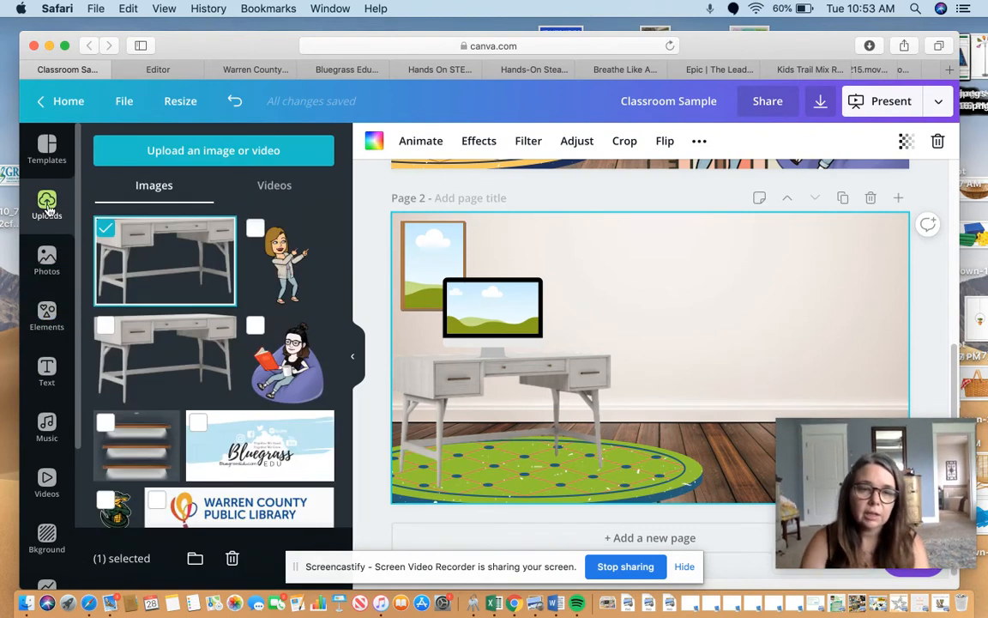
scroll(346, 231, "down", 5)
scroll(347, 231, "down", 2)
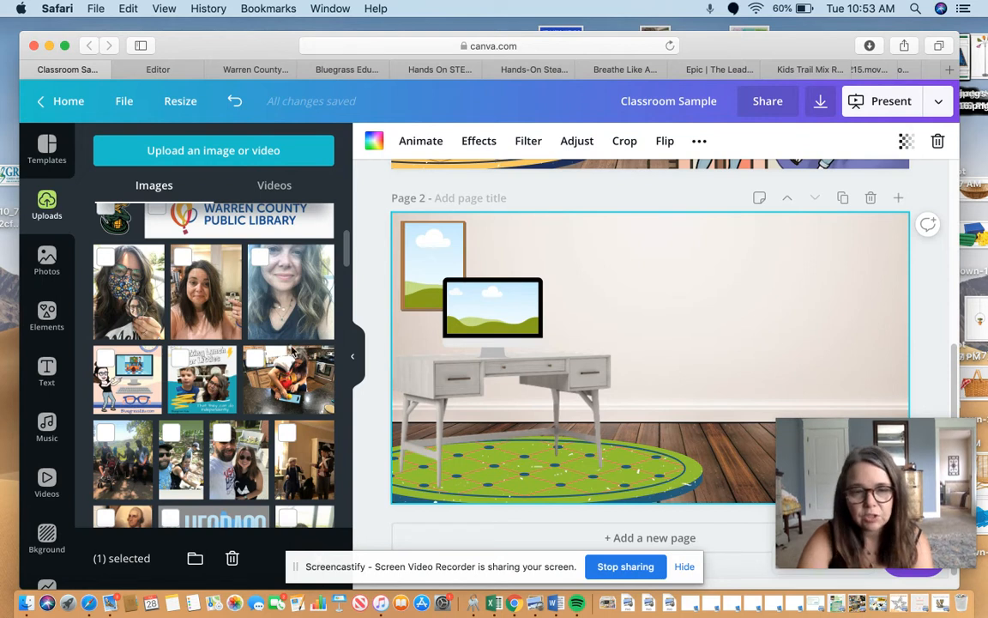
left_click_drag(314, 344, 506, 304)
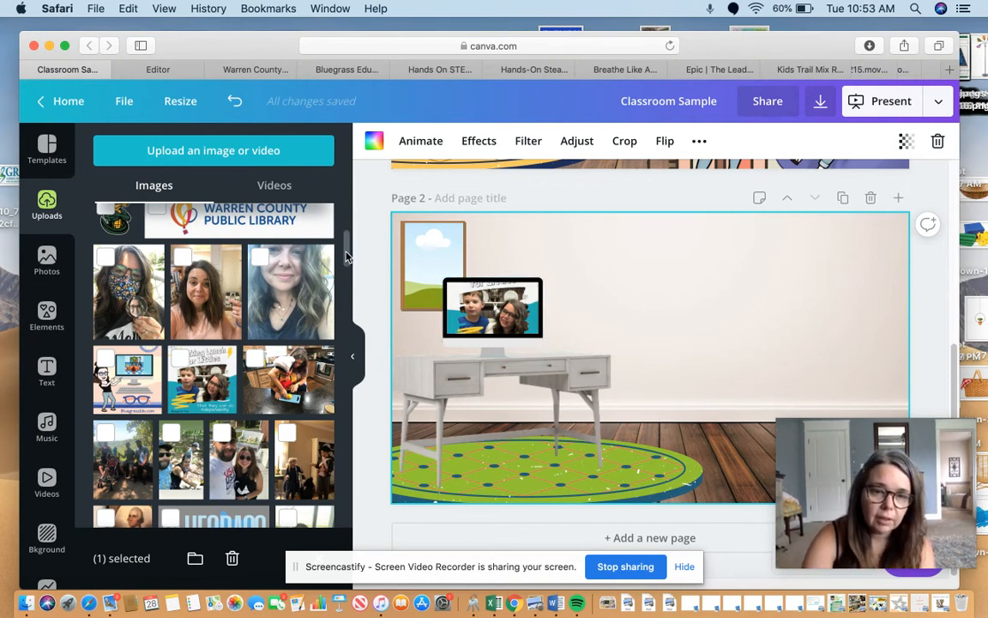
Fill the brown picture frame with the uploaded outdoor photo of a man and a child holding up picture books.
scroll(346, 257, "down", 3)
left_click_drag(347, 270, 346, 289)
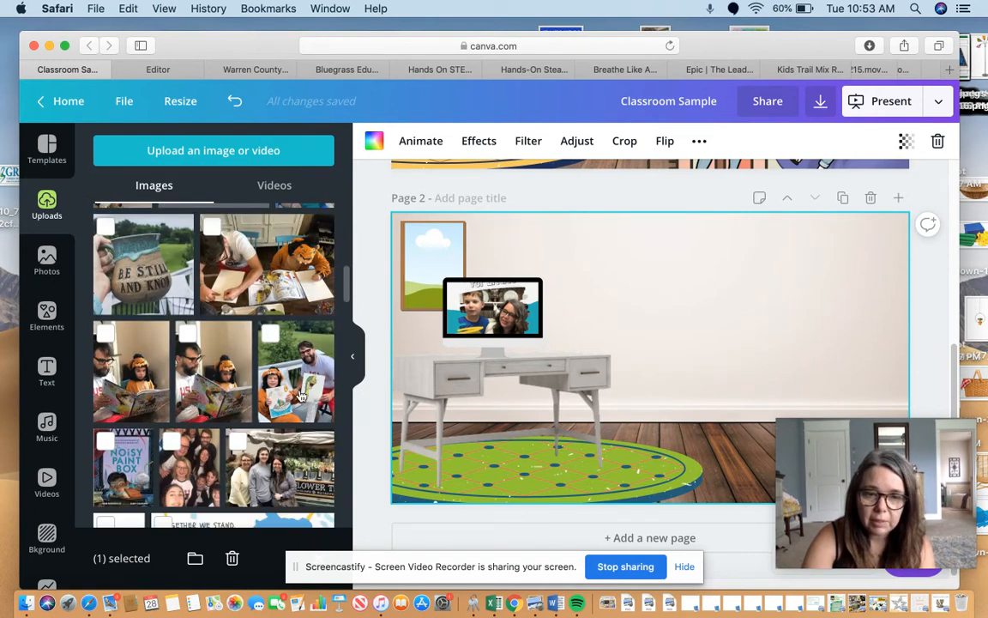
left_click_drag(296, 399, 444, 254)
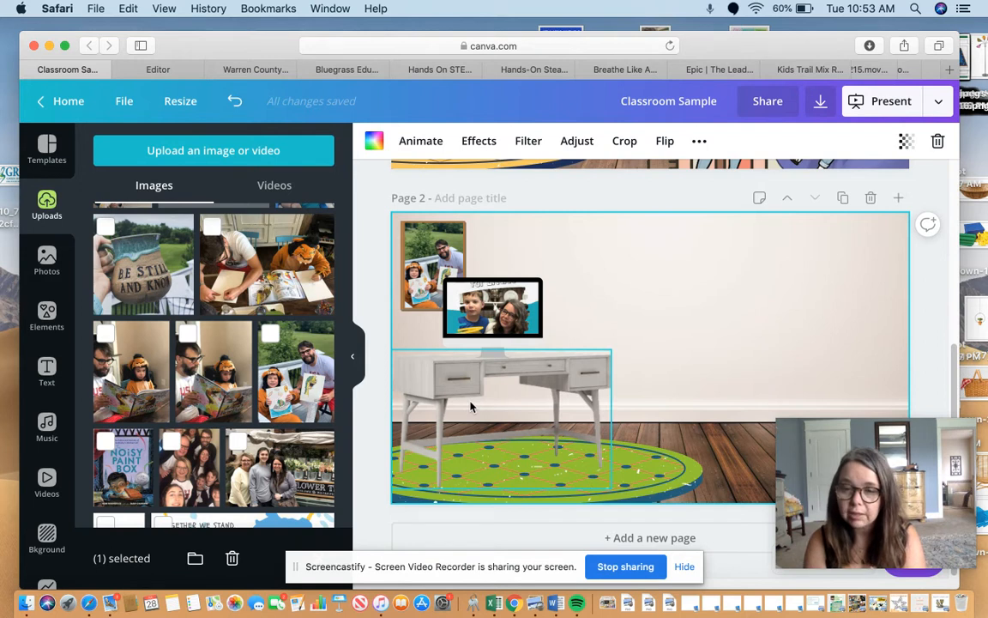
left_click(41, 311)
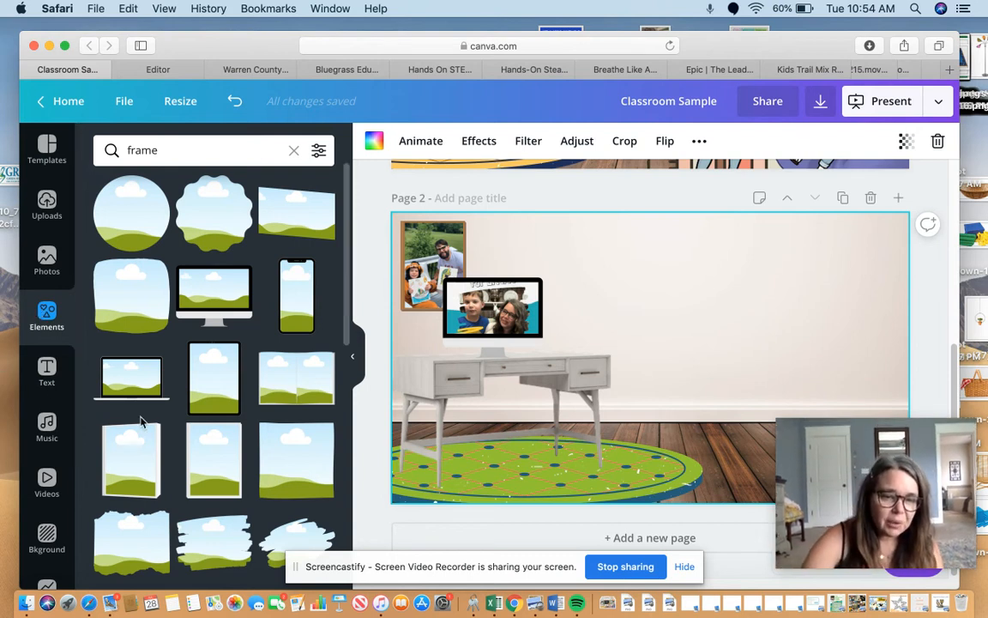
left_click(295, 567)
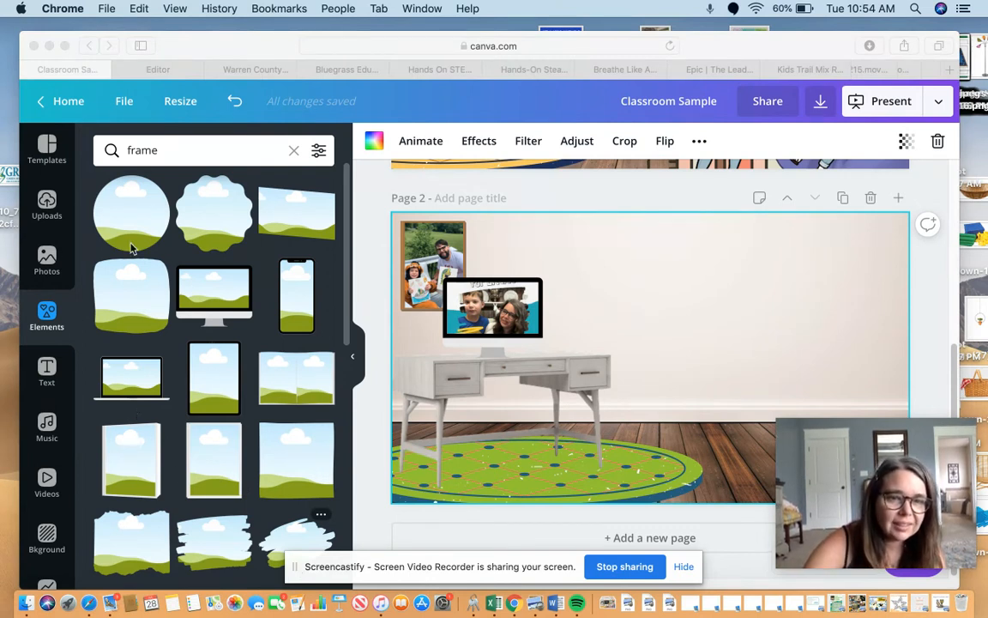
left_click(522, 490)
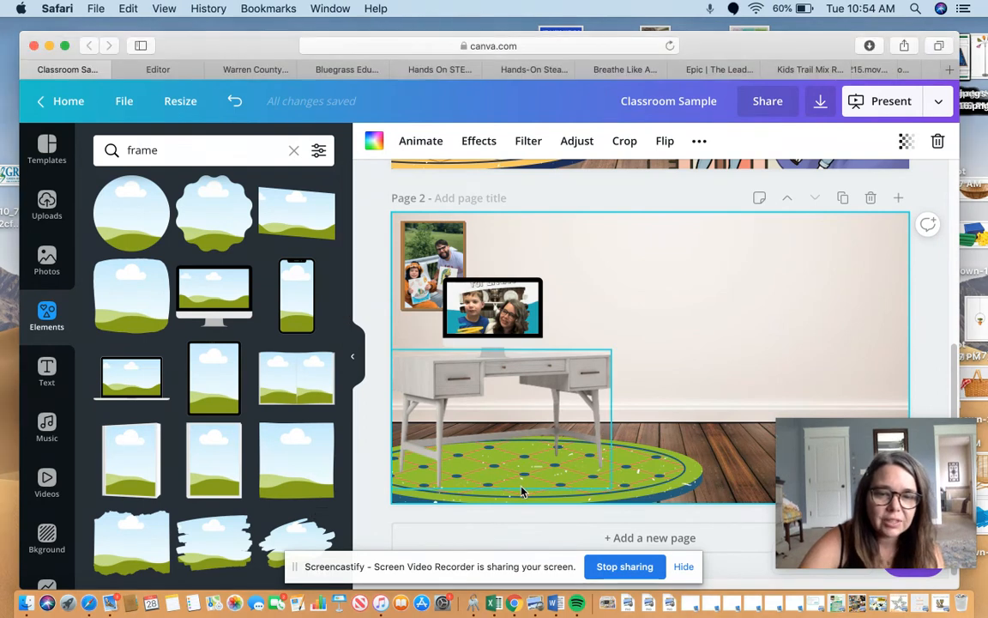
Recolor the rug under the desk, changing its blue parts to yellow and its green parts to light coral.
left_click(600, 435)
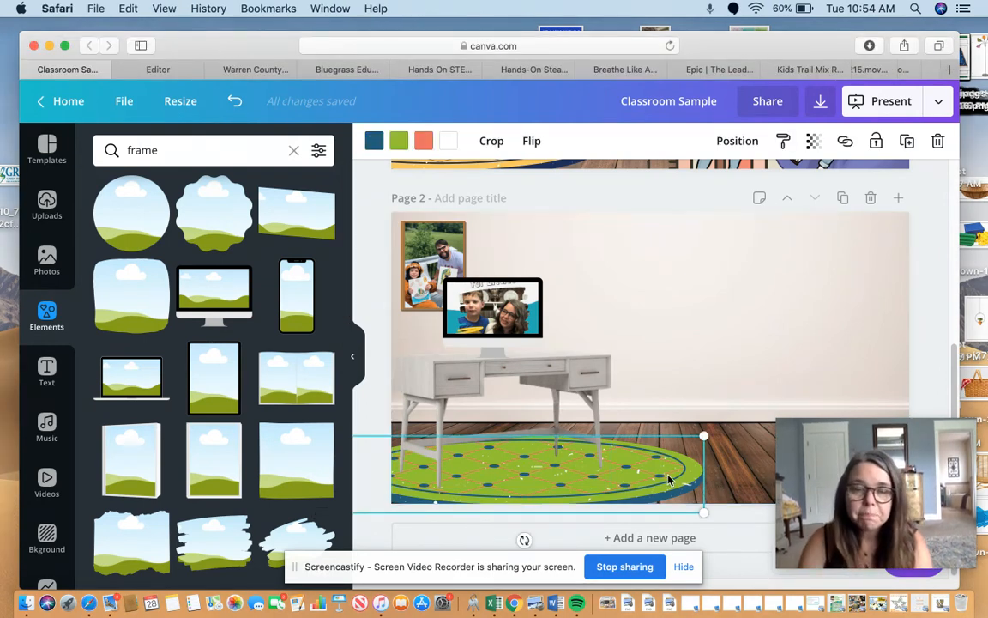
left_click(374, 144)
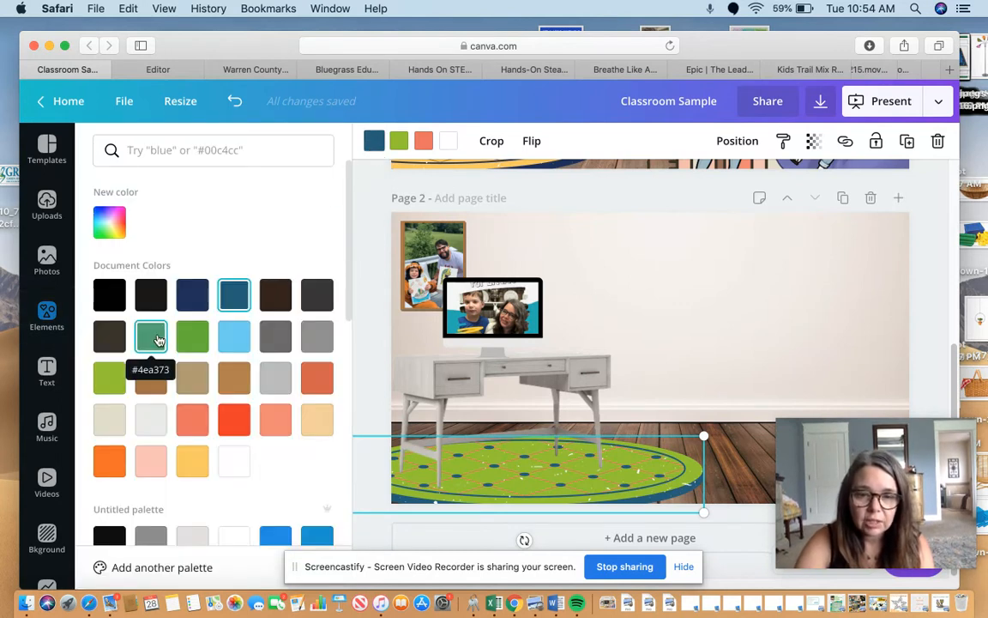
left_click(193, 461)
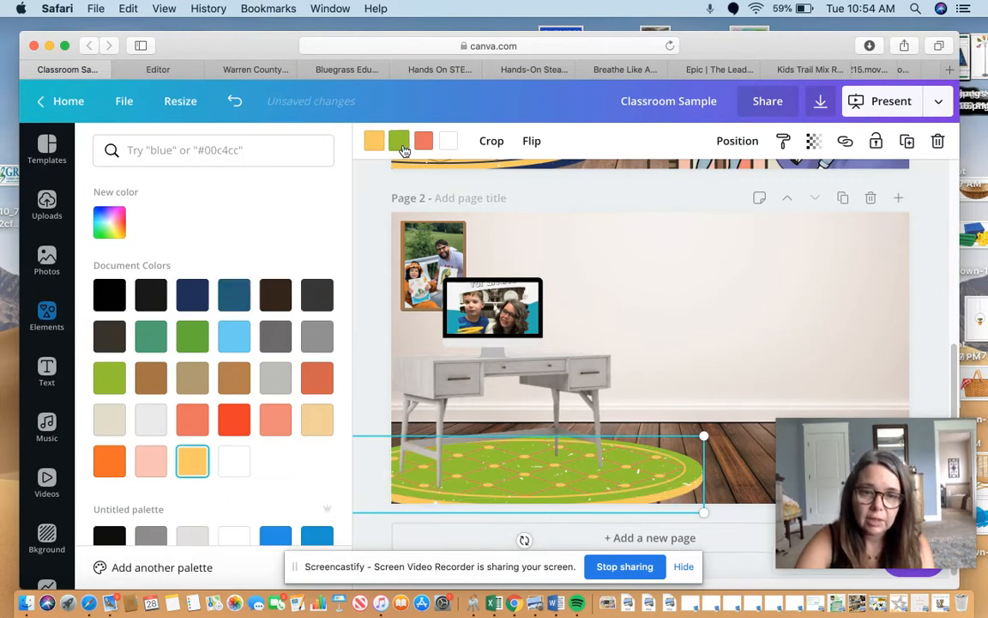
left_click(399, 142)
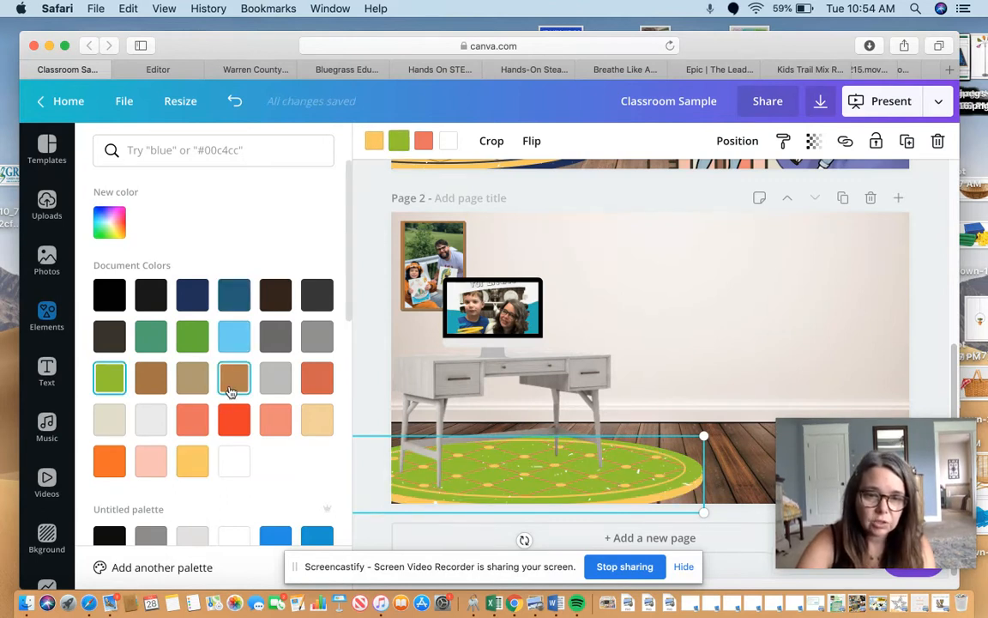
left_click(230, 391)
left_click(274, 421)
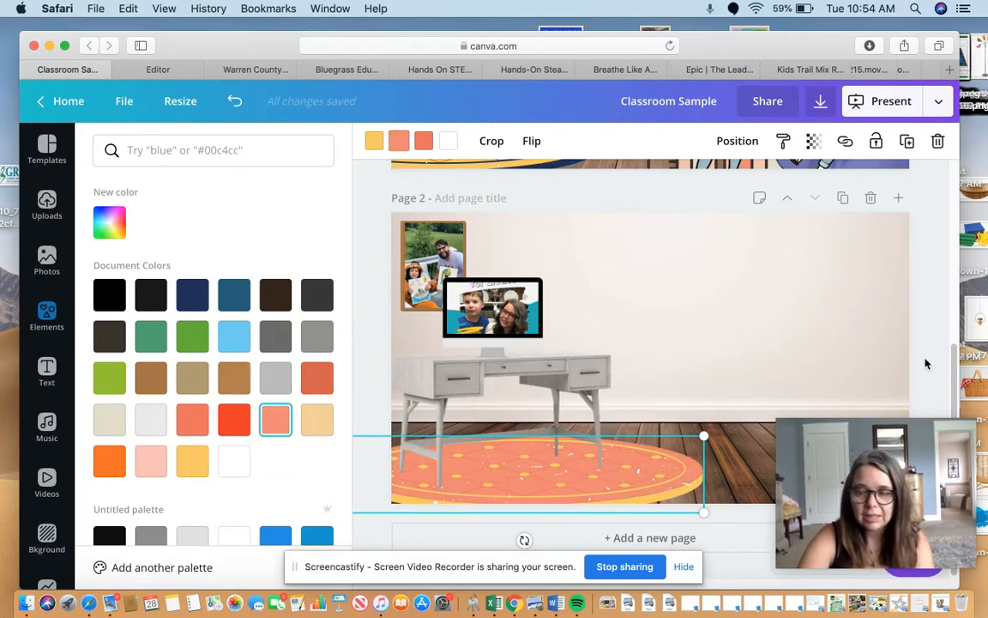
Select the computer picture on the desk in the page 1 classroom and open its link entry.
scroll(941, 311, "up", 3)
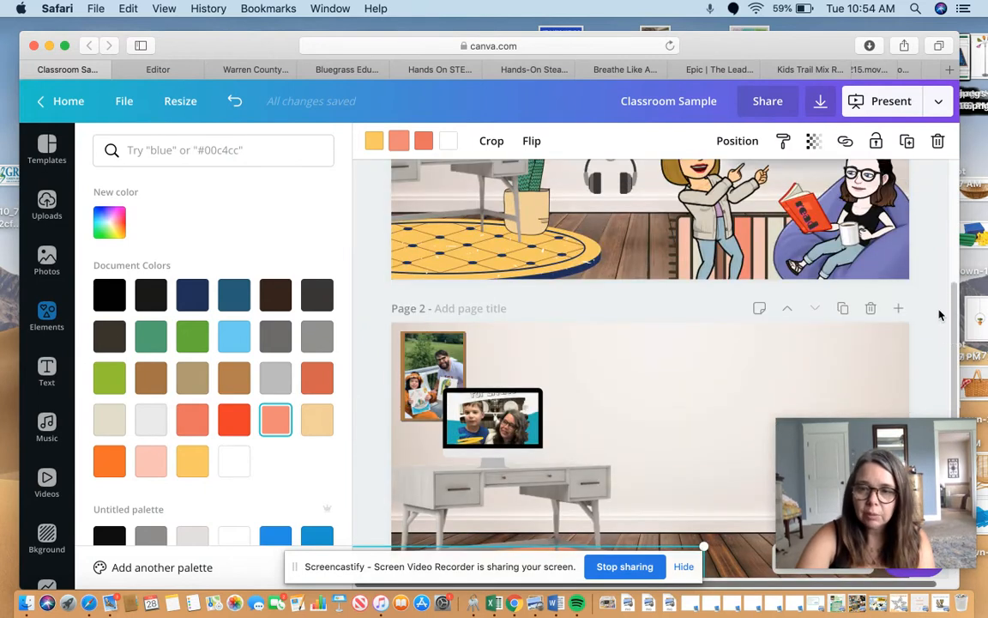
scroll(942, 312, "up", 1)
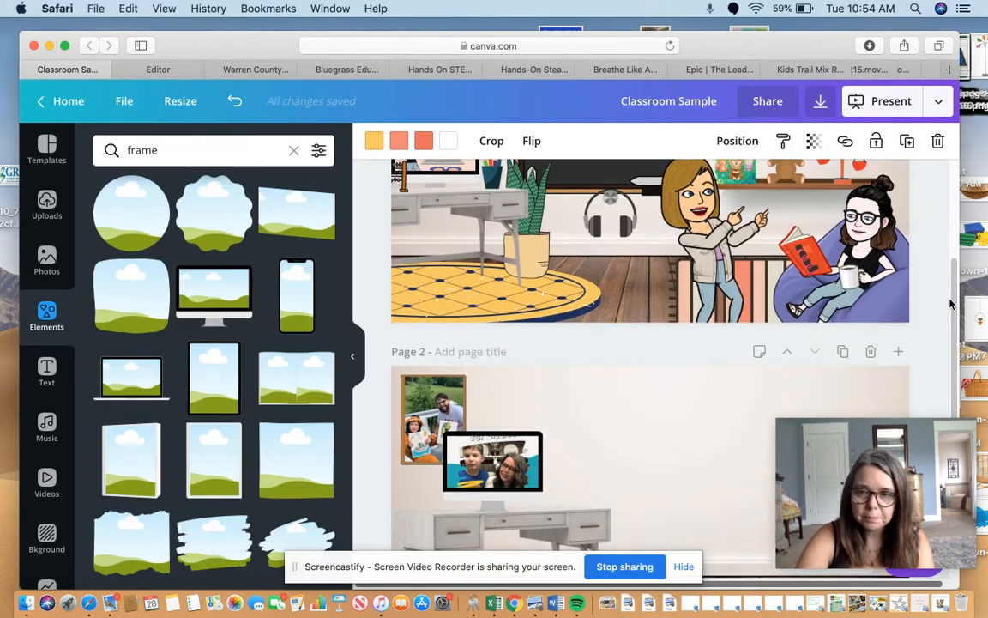
scroll(958, 210, "up", 3)
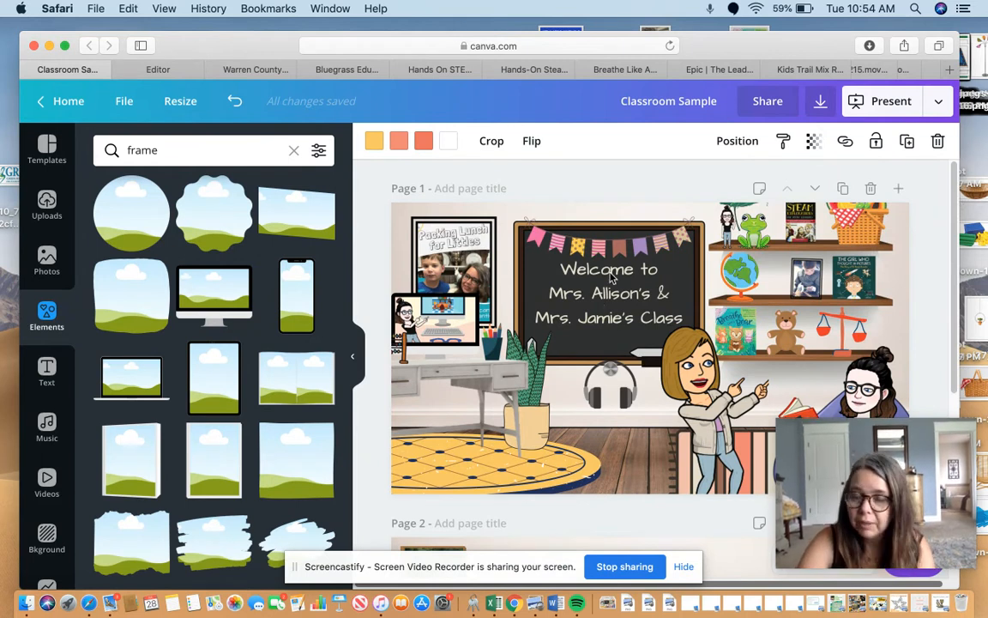
left_click(533, 440)
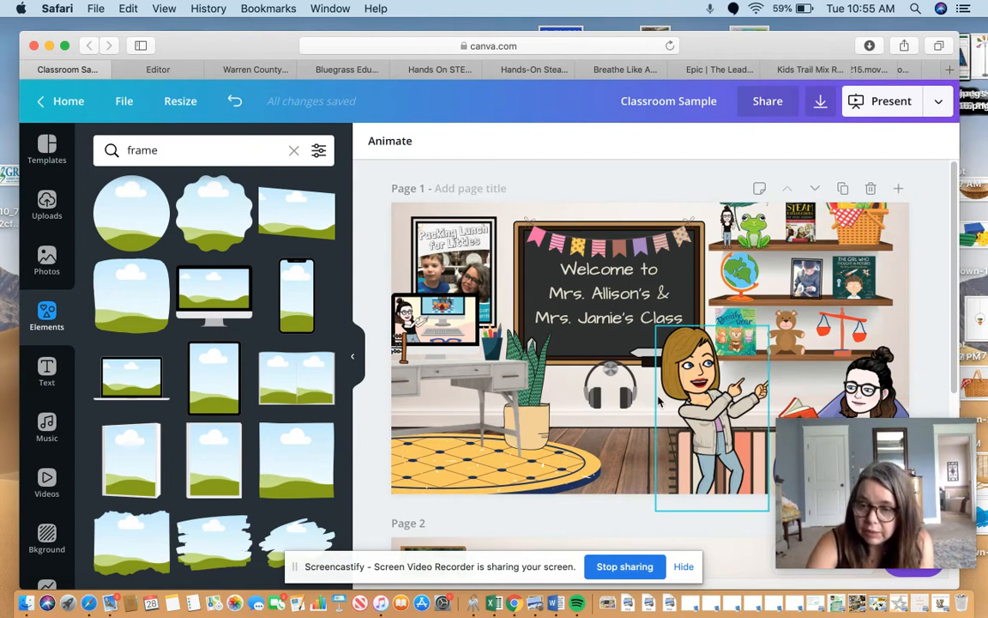
left_click(440, 336)
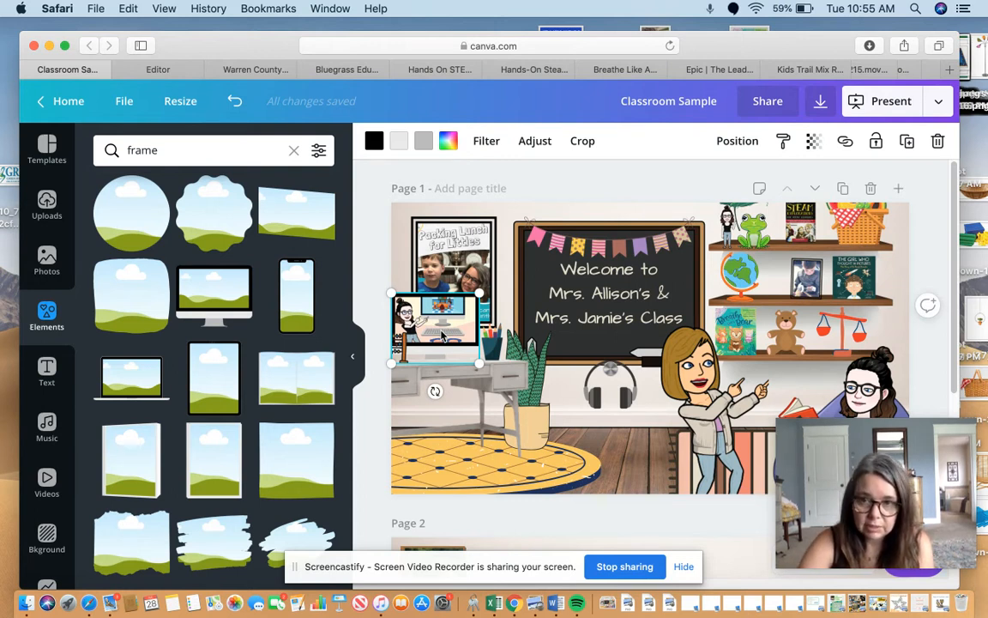
left_click(846, 146)
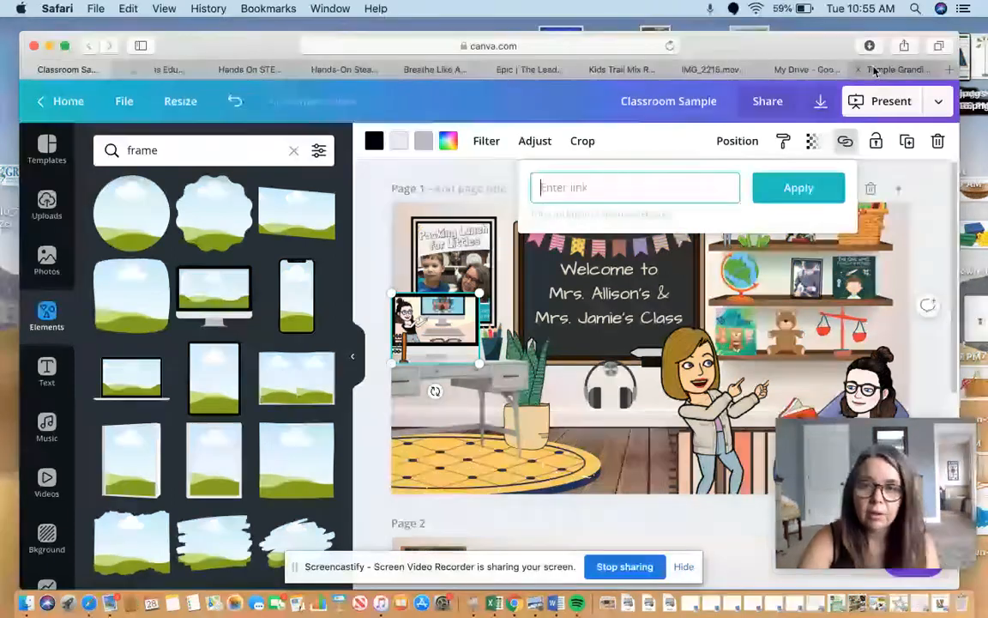
Copy the address of the IMG_2215.mov video in Google Drive and apply it as the link of the page 1 computer.
left_click(712, 70)
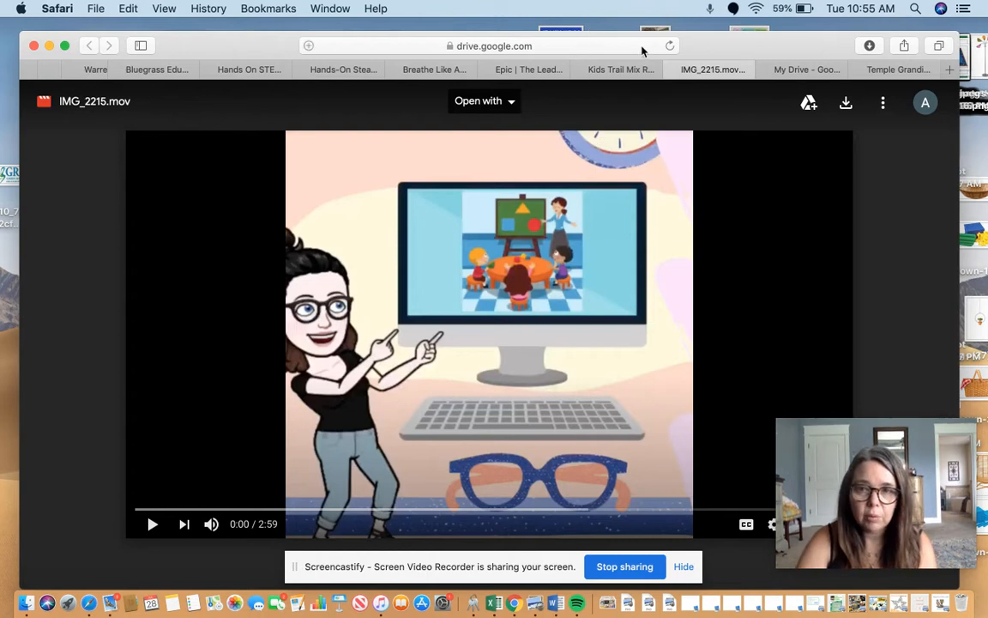
left_click(879, 101)
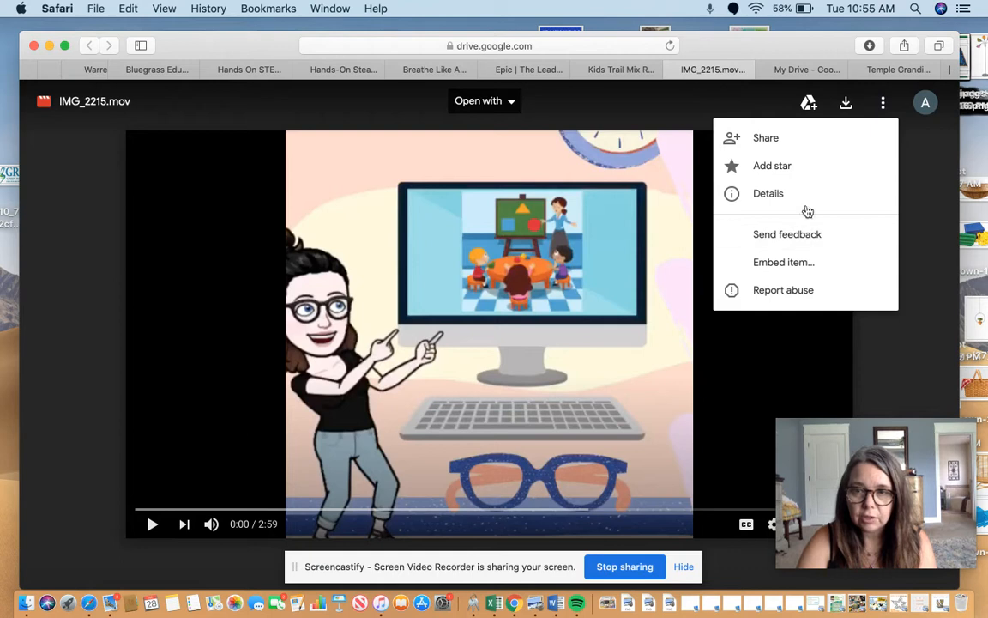
left_click(529, 47)
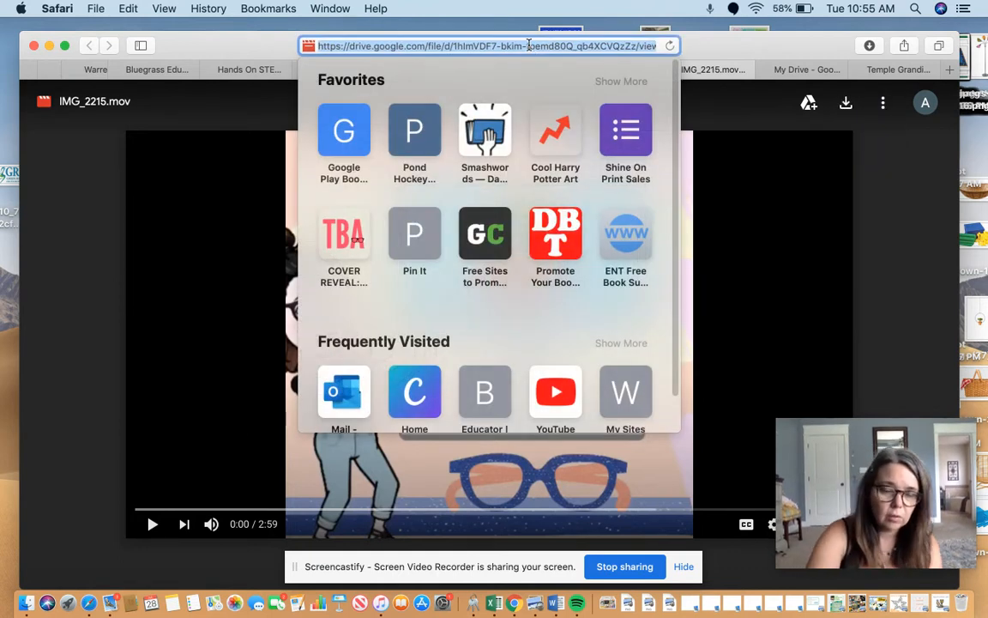
left_click(207, 48)
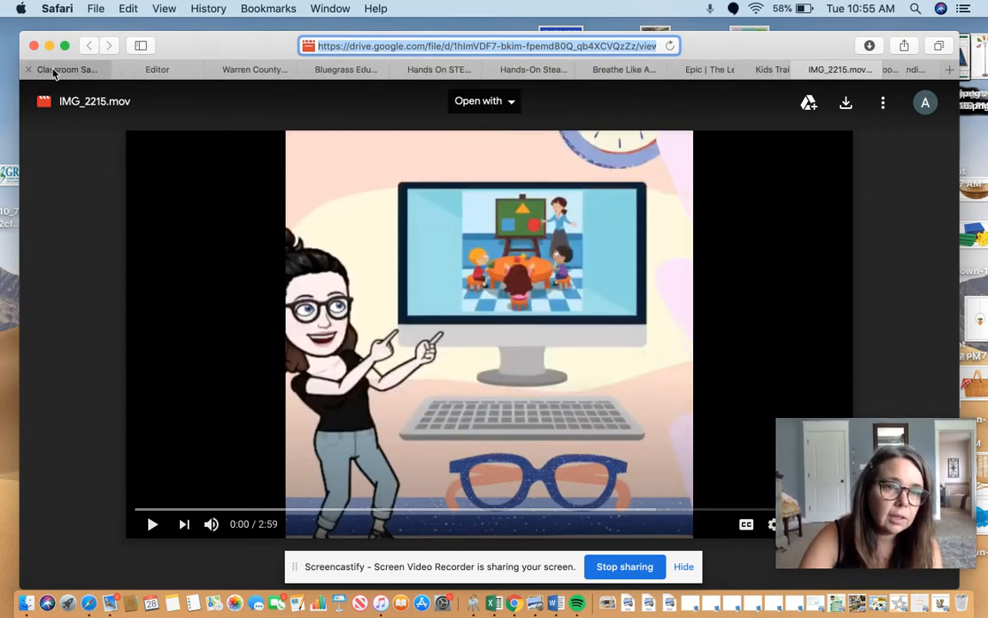
left_click(82, 69)
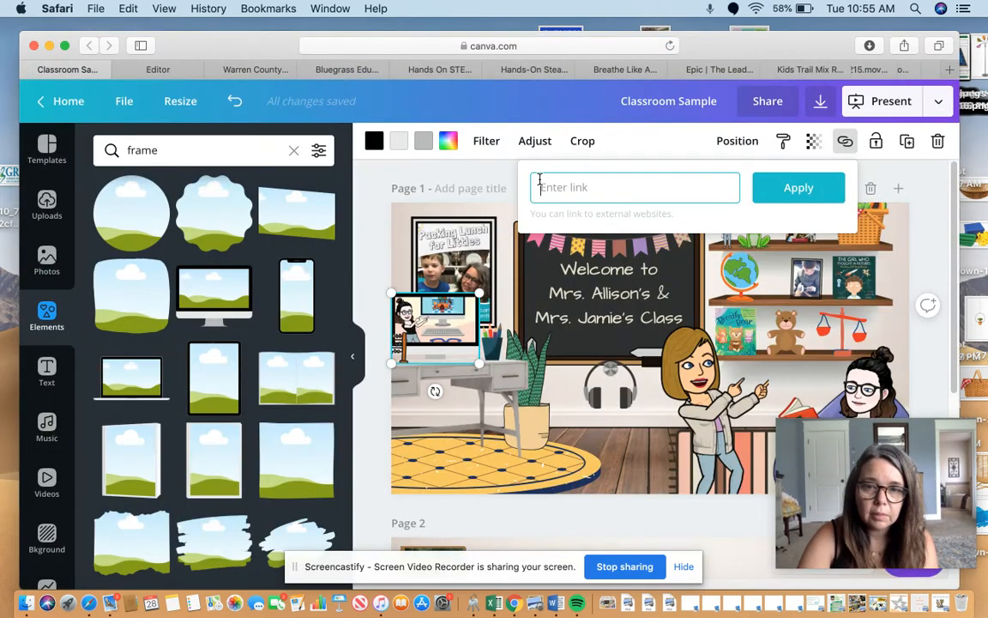
key("super+v")
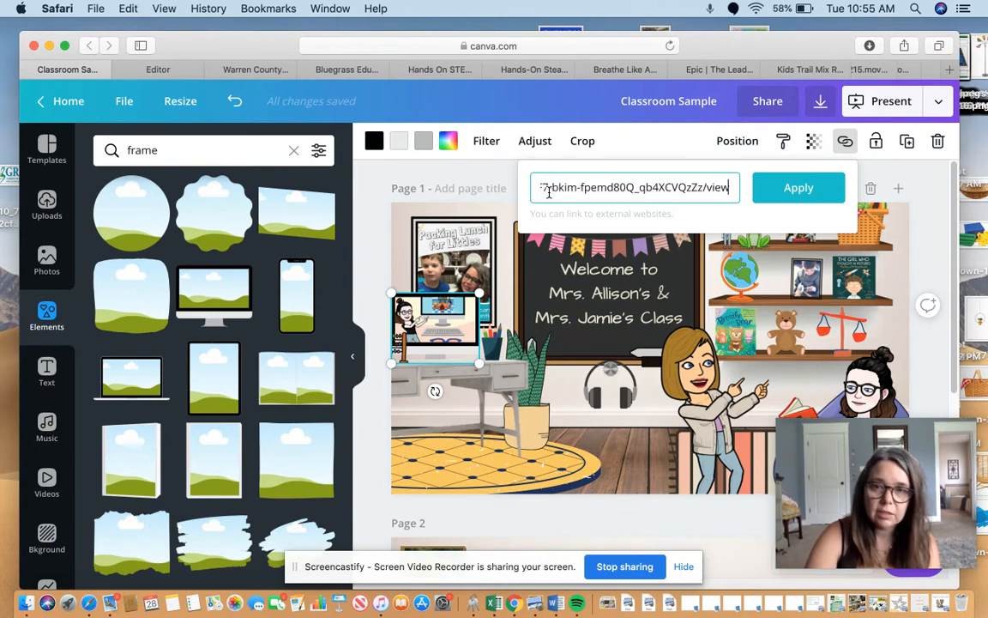
left_click(793, 187)
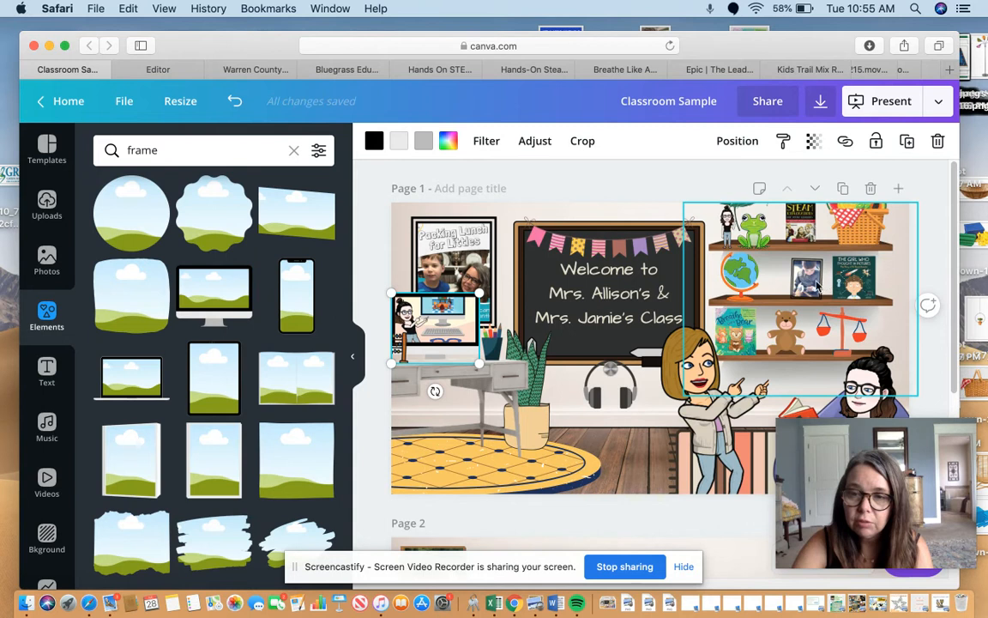
left_click(792, 336)
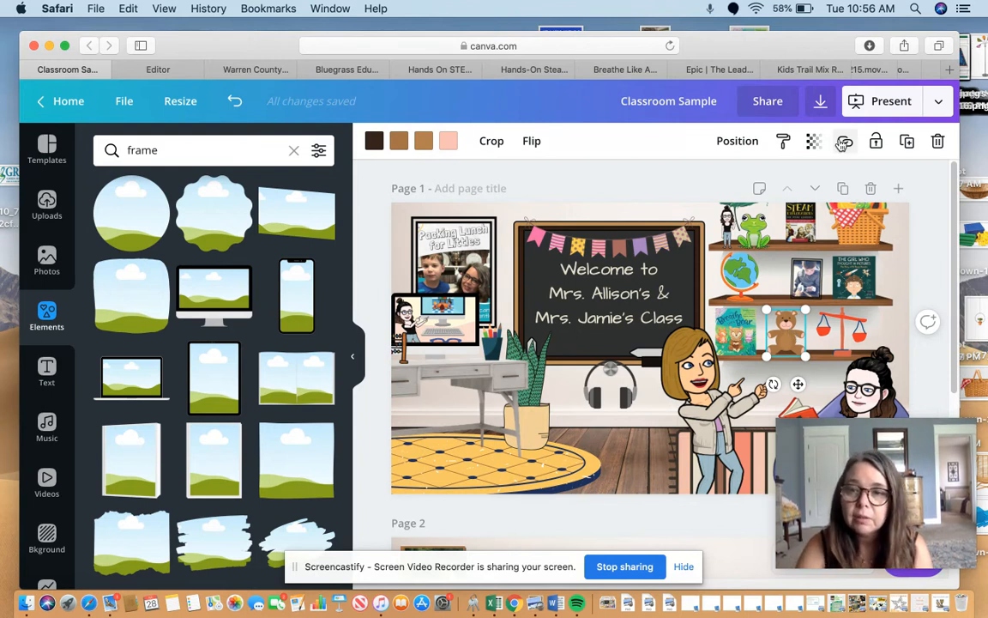
left_click(843, 143)
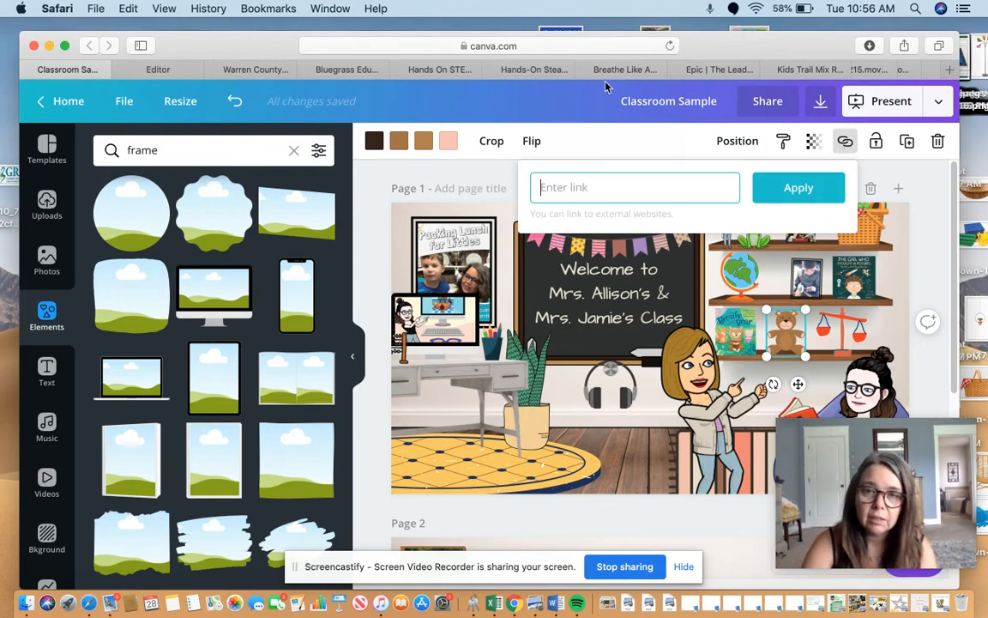
left_click(583, 67)
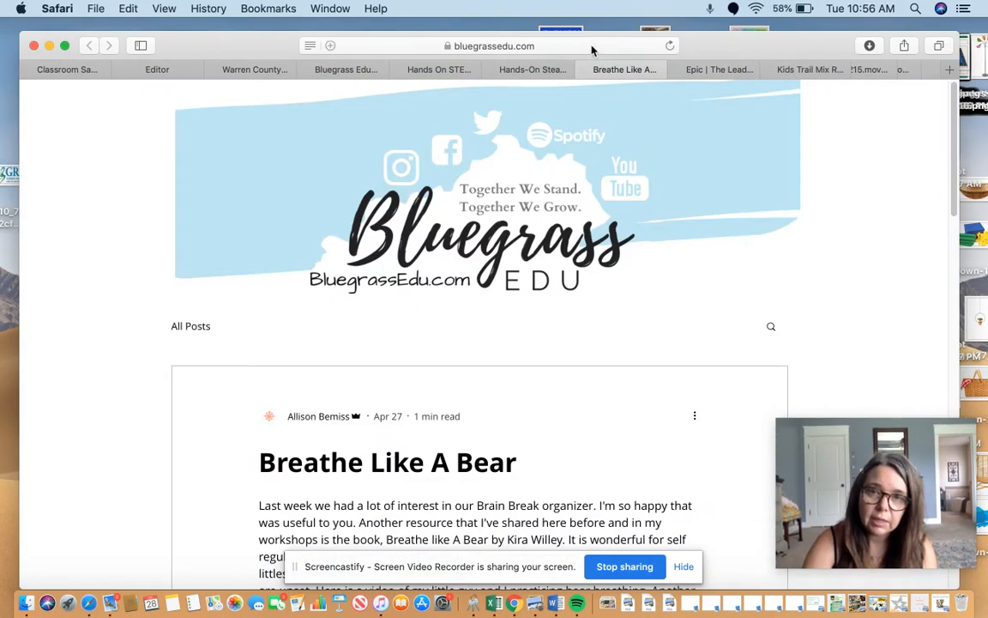
left_click(591, 48)
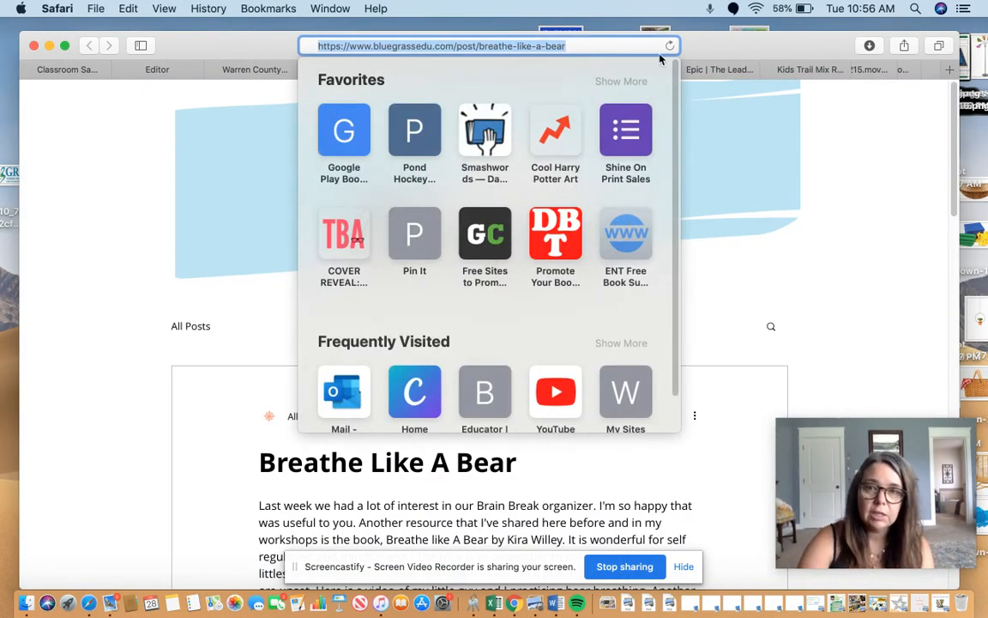
left_click(778, 53)
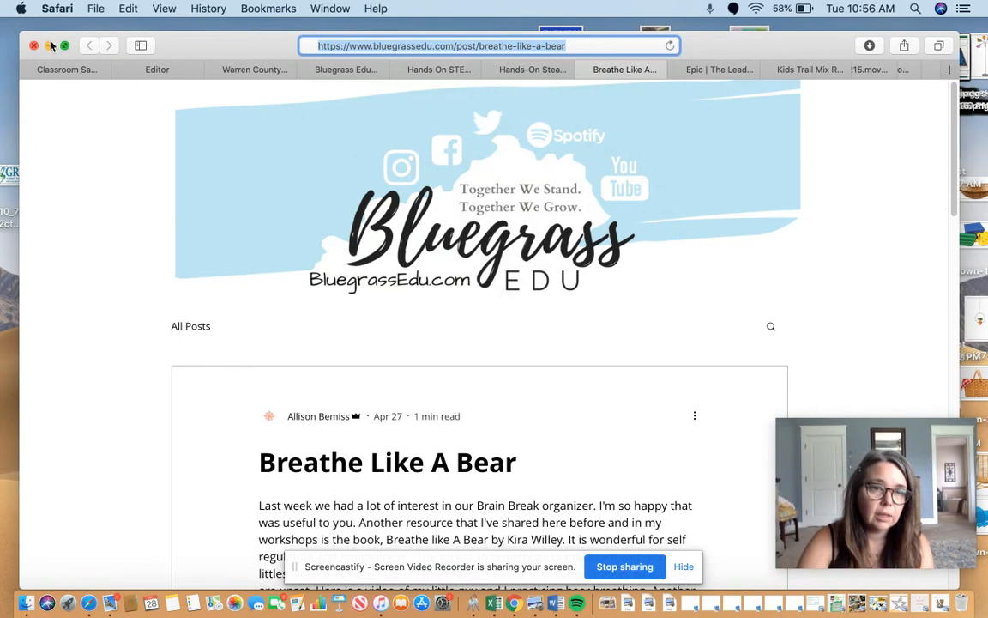
left_click(67, 69)
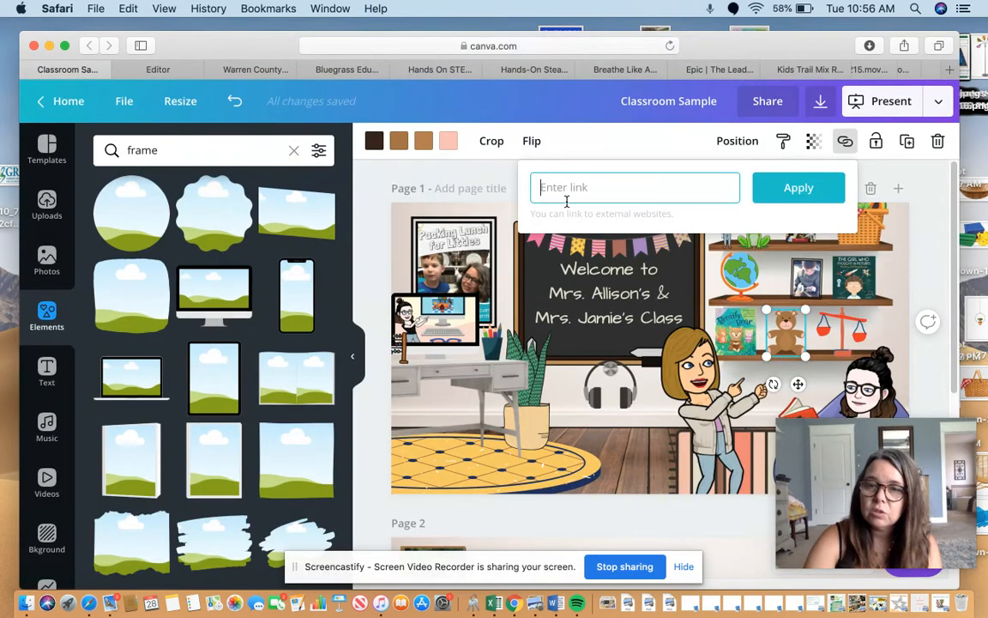
key("super+v")
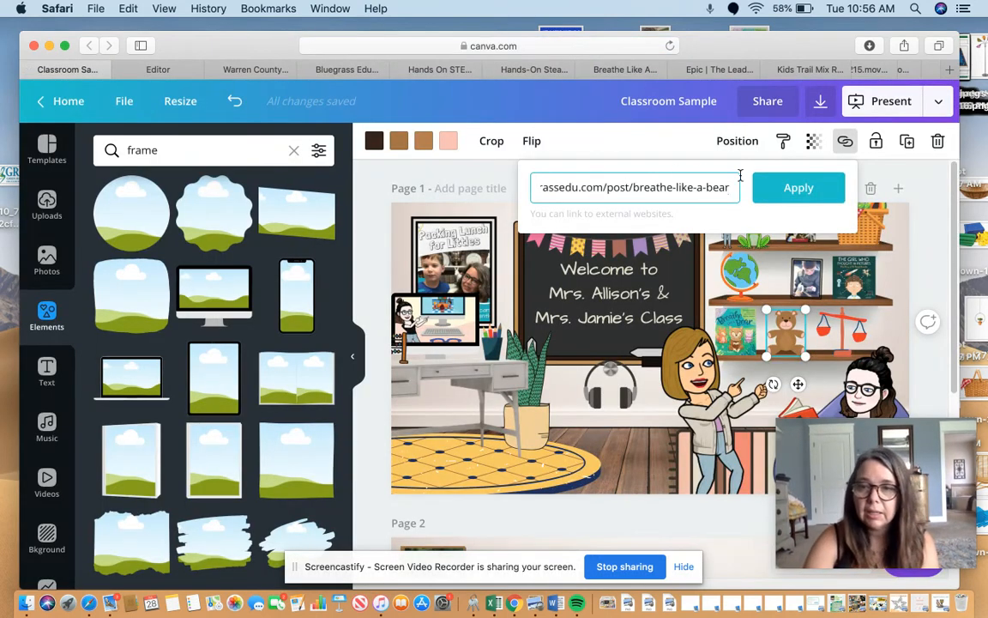
left_click(799, 194)
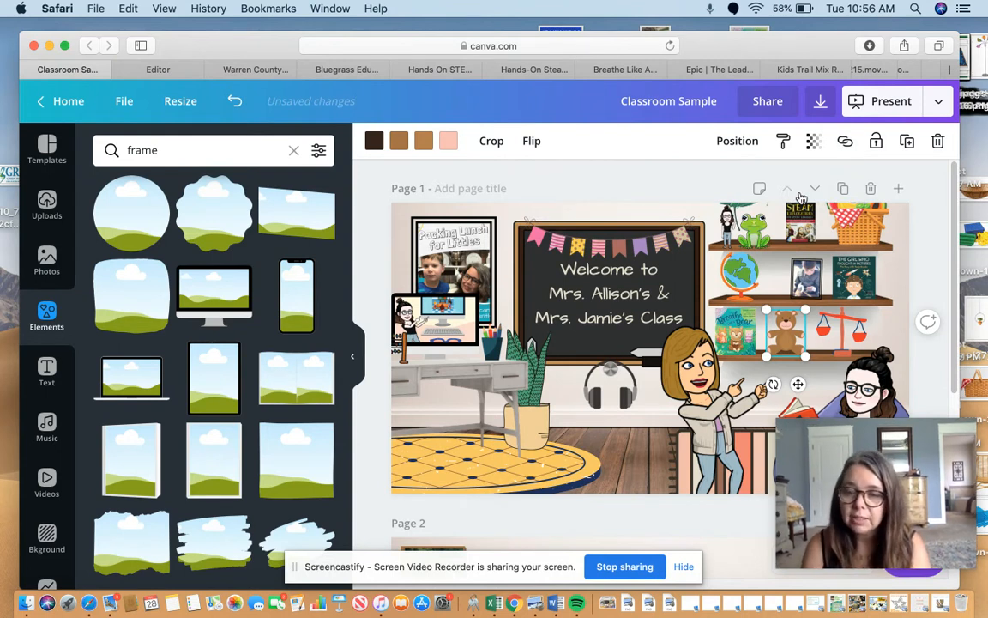
left_click(783, 71)
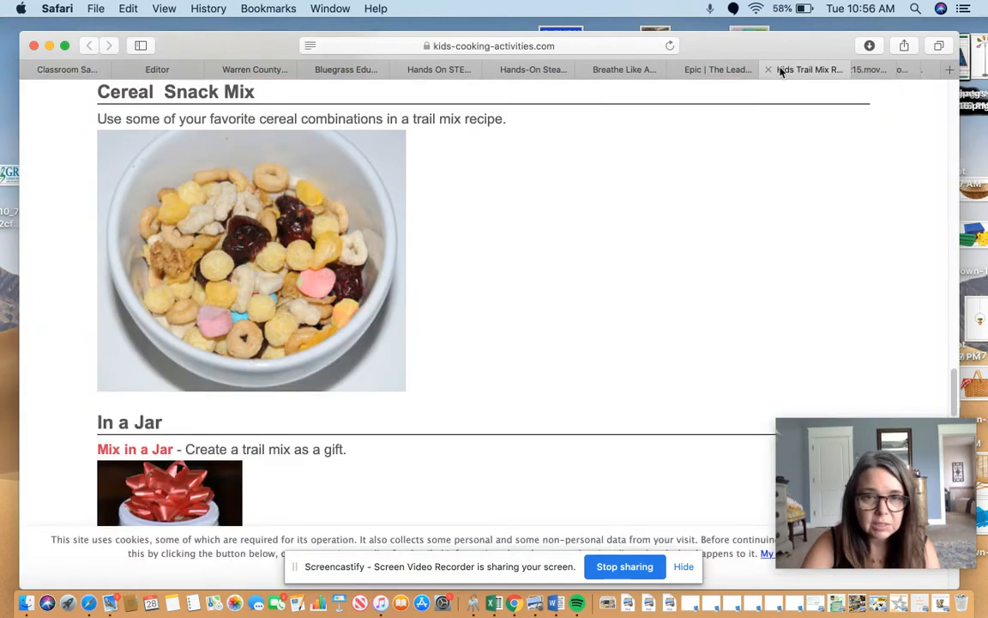
left_click(494, 48)
key("super+c")
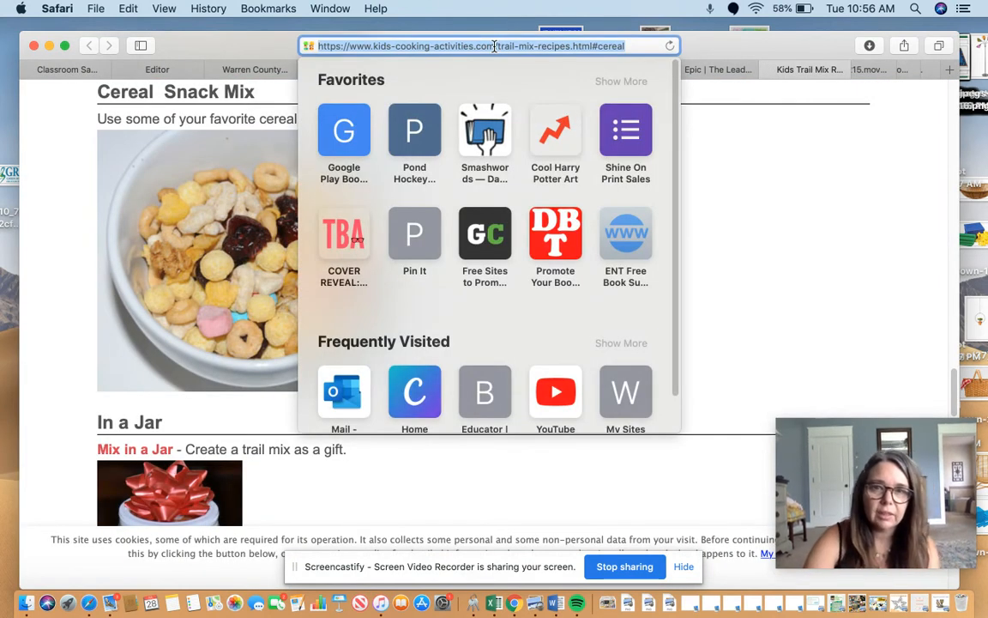
left_click(715, 172)
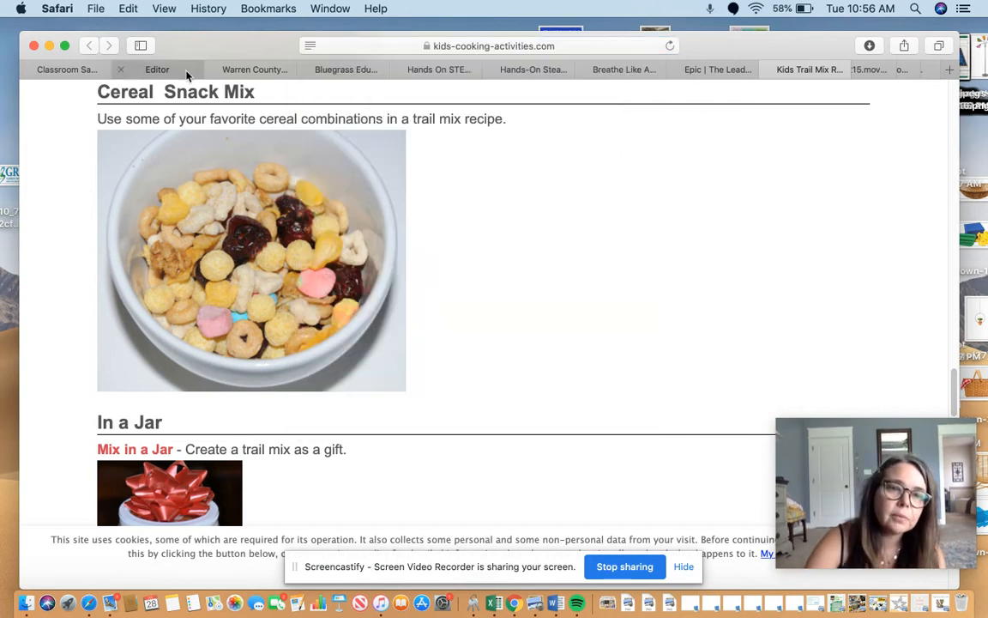
Close the Genially editor page and return to the Classroom Sample design.
left_click(189, 72)
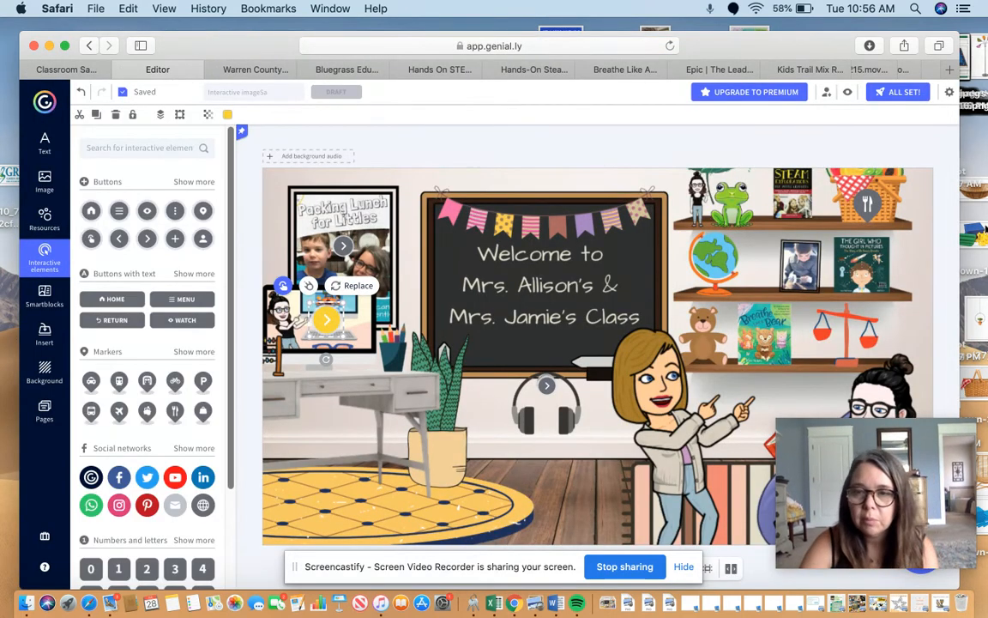
left_click(117, 70)
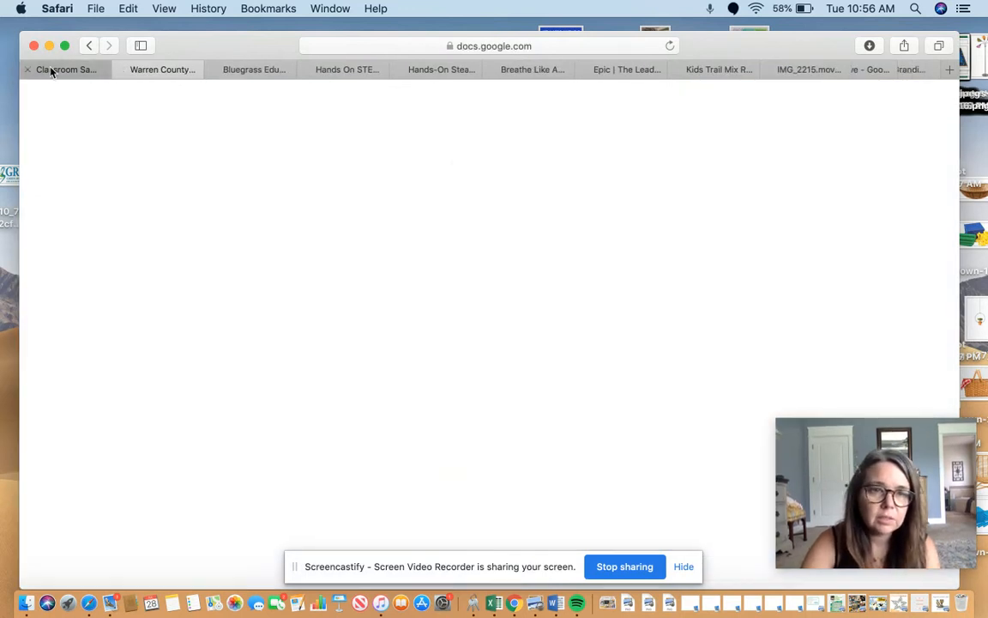
left_click(49, 71)
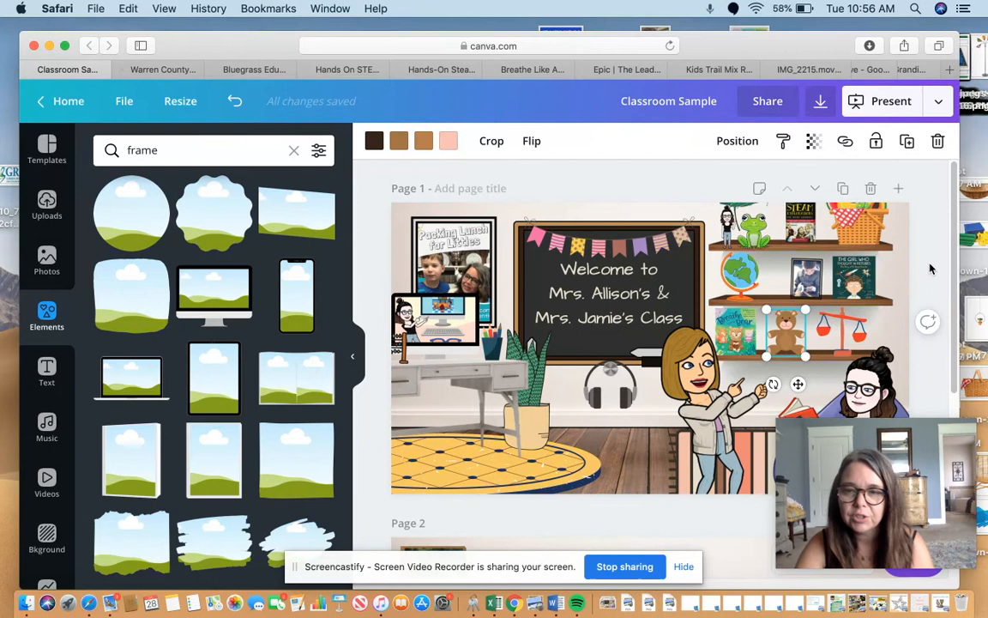
Link the picnic basket on the upper shelf to the copied trail mix recipes address and close the recipes page.
left_click(852, 225)
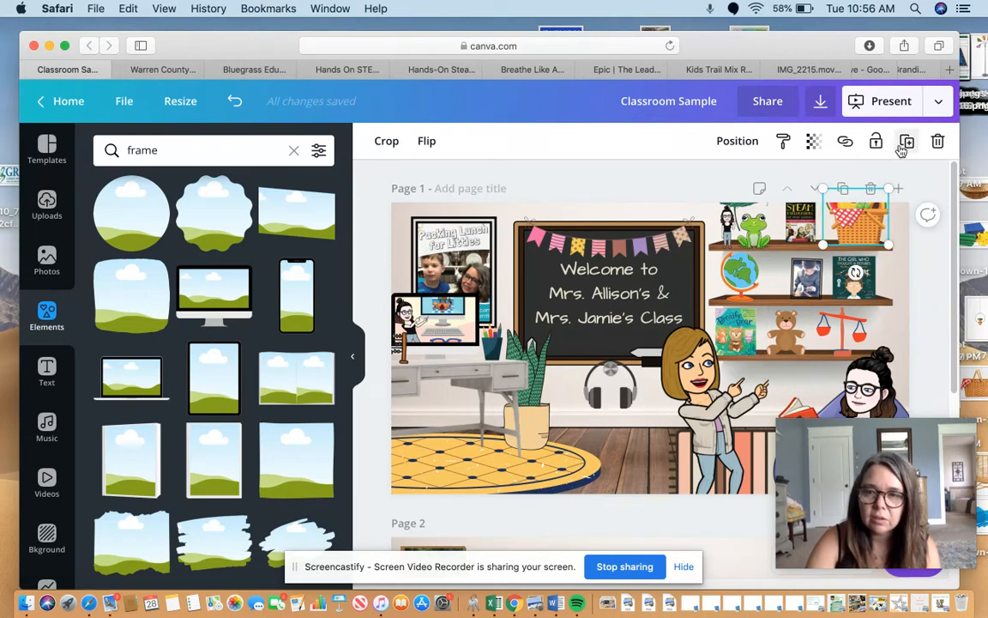
left_click(846, 143)
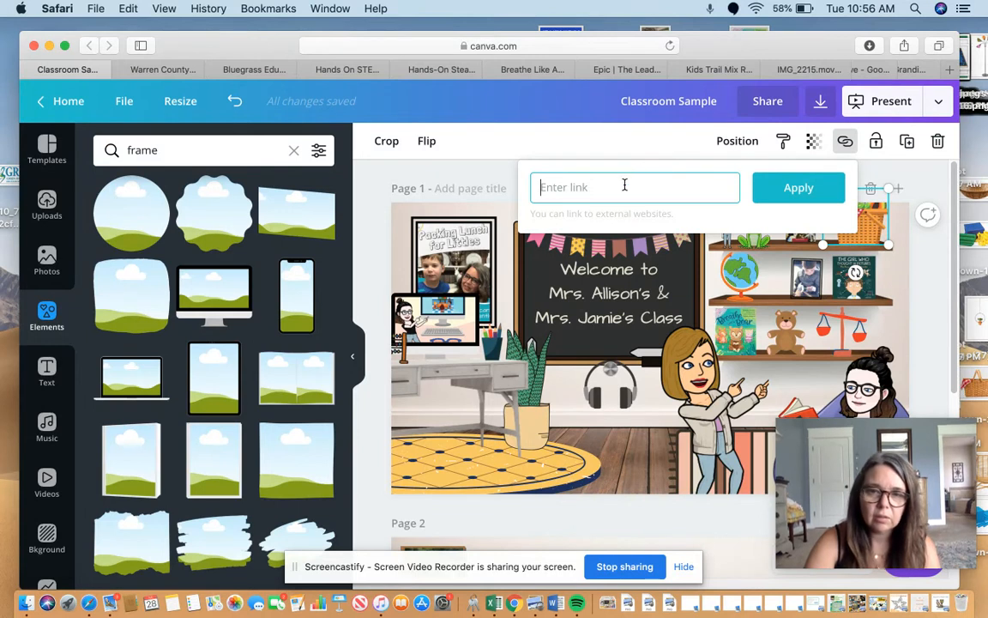
key("super+v")
left_click(802, 187)
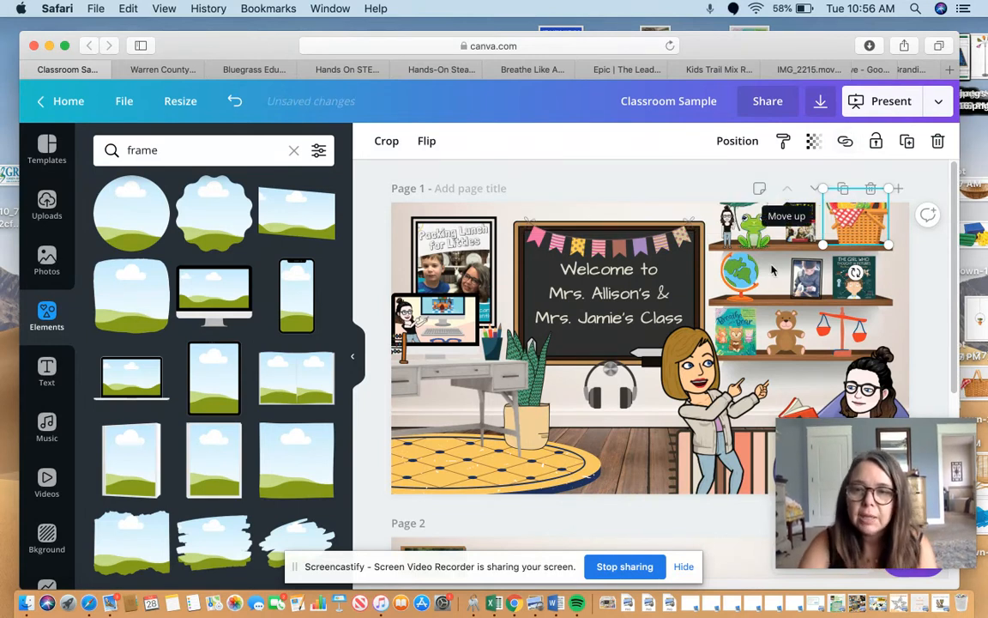
left_click(678, 69)
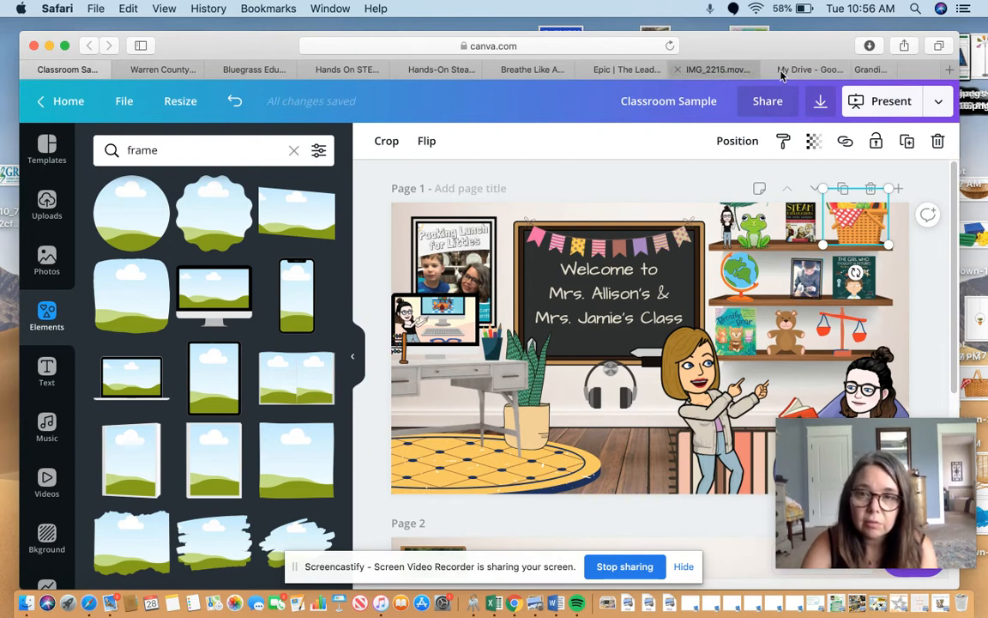
Copy the sharing link of the Temple Grandin Sample document in Google Docs and return to the Classroom Sample design.
left_click(873, 72)
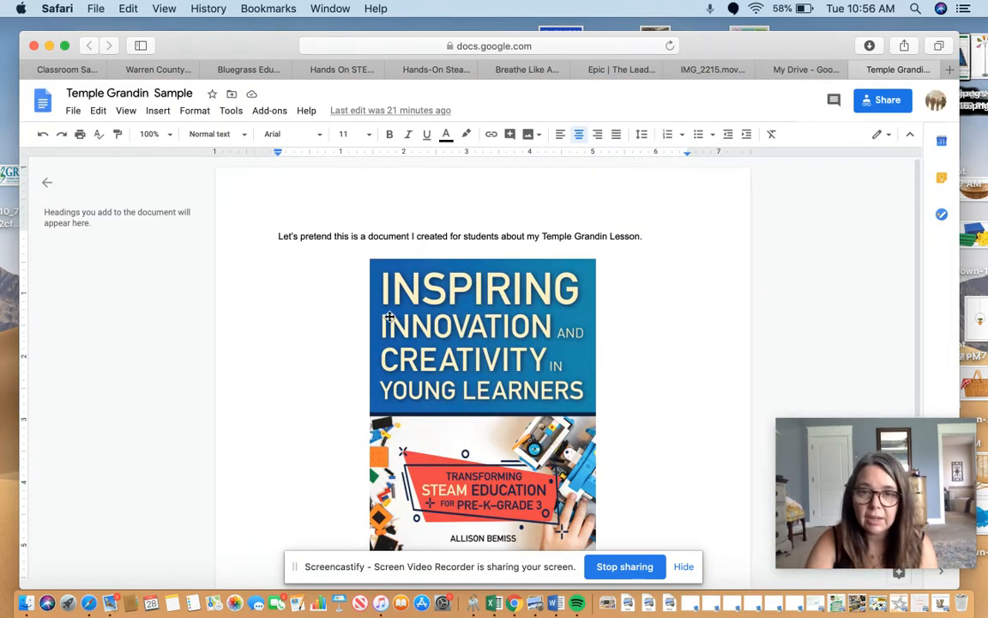
left_click(873, 106)
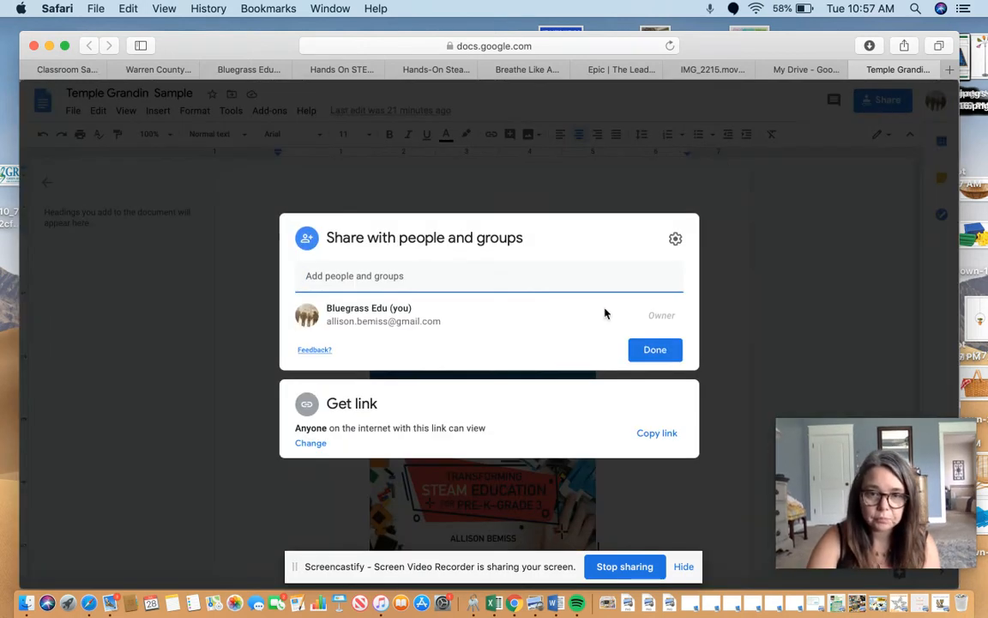
left_click(657, 434)
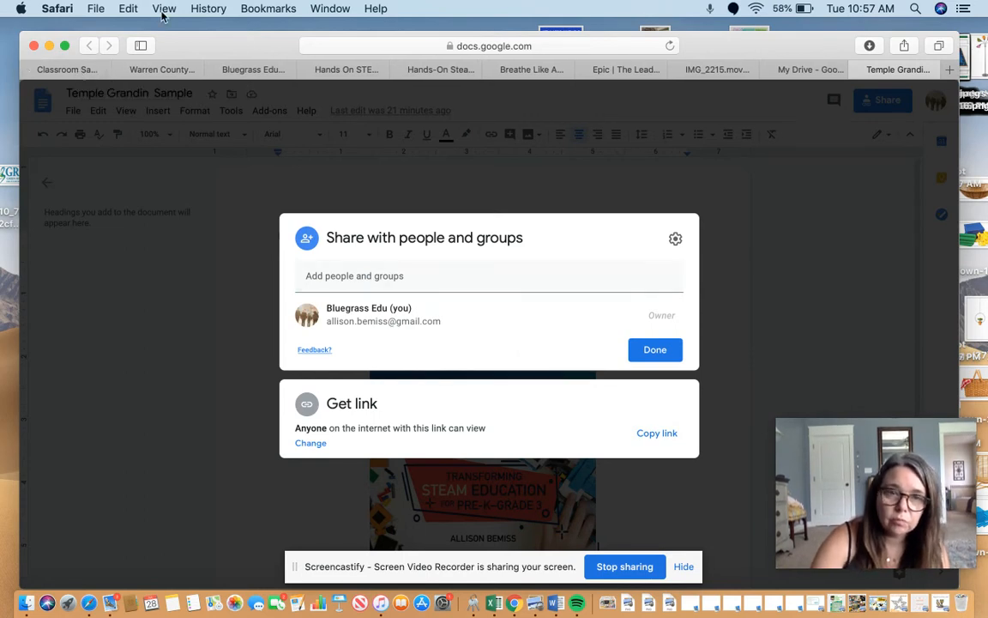
left_click(69, 68)
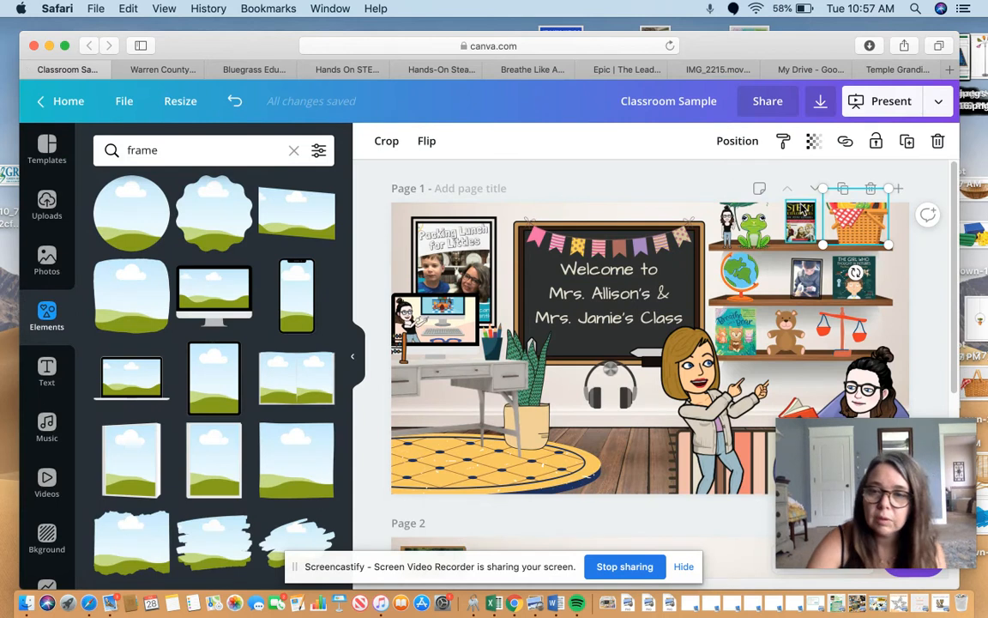
Link the green book cover on the middle shelf to the copied Temple Grandin Sample document link.
left_click(846, 278)
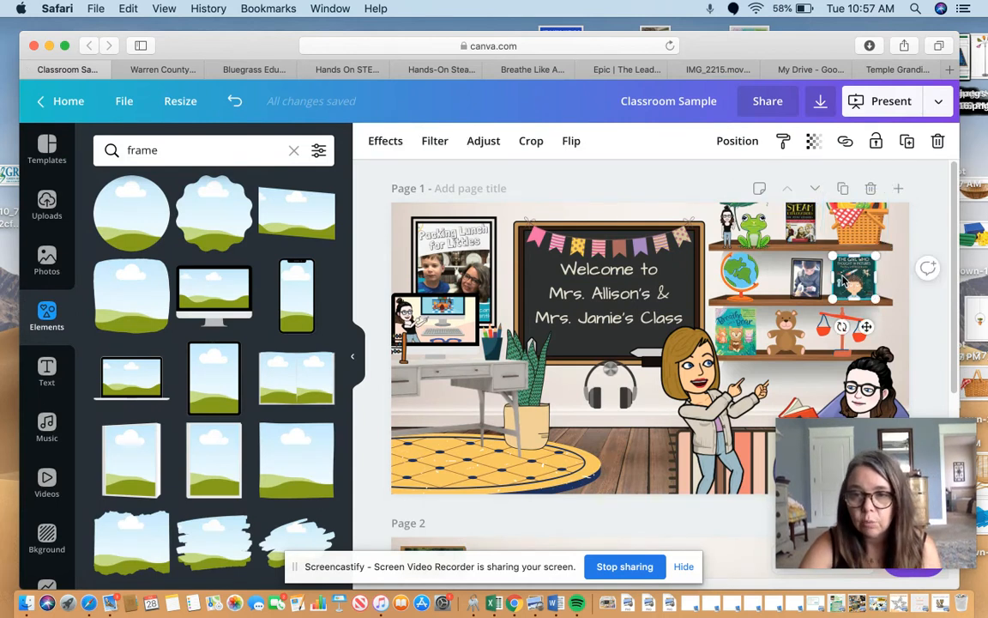
left_click(845, 141)
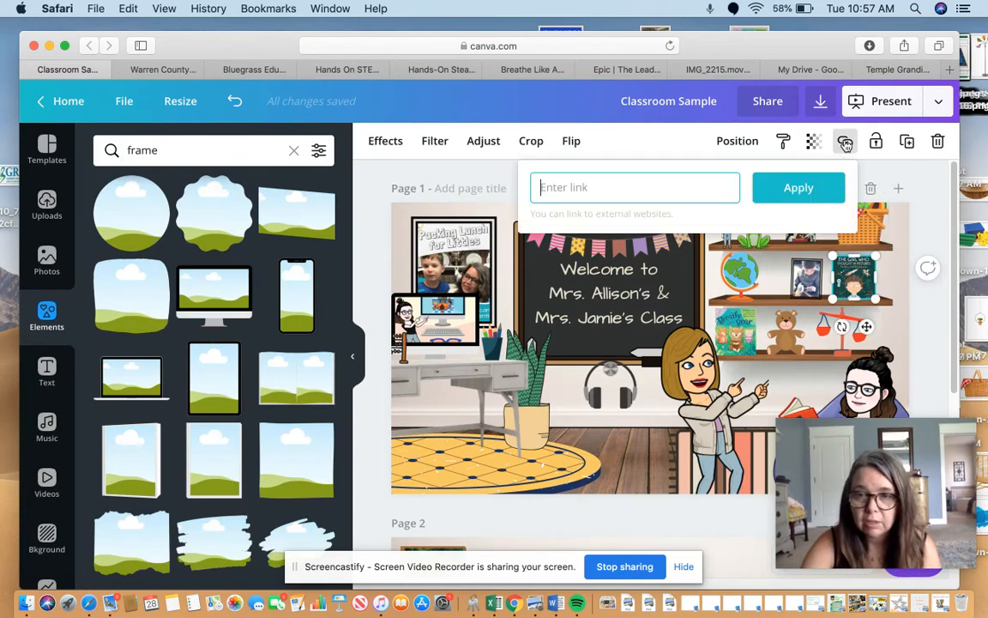
key("super+v")
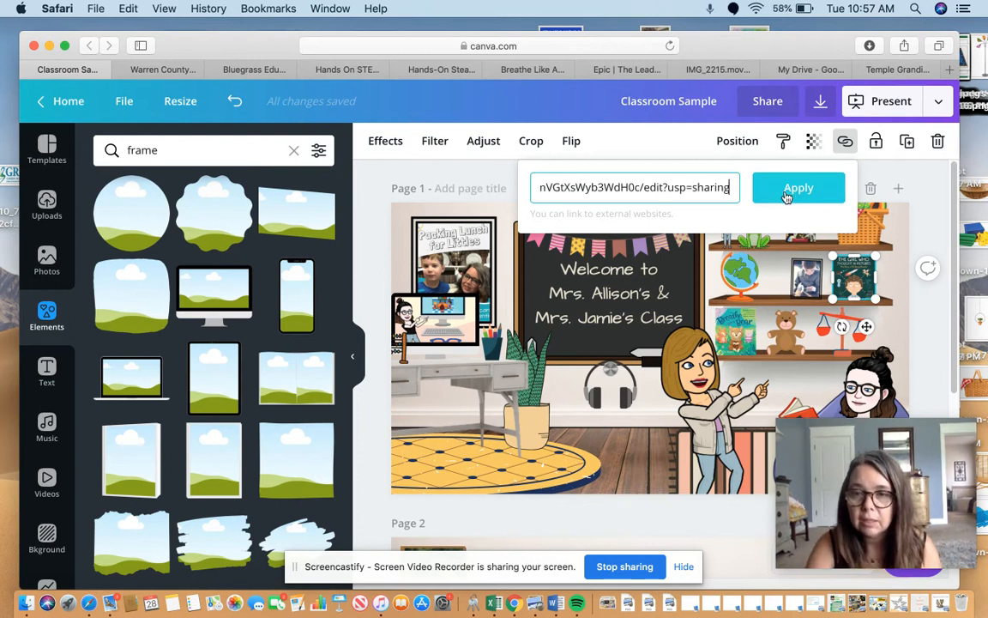
left_click(786, 198)
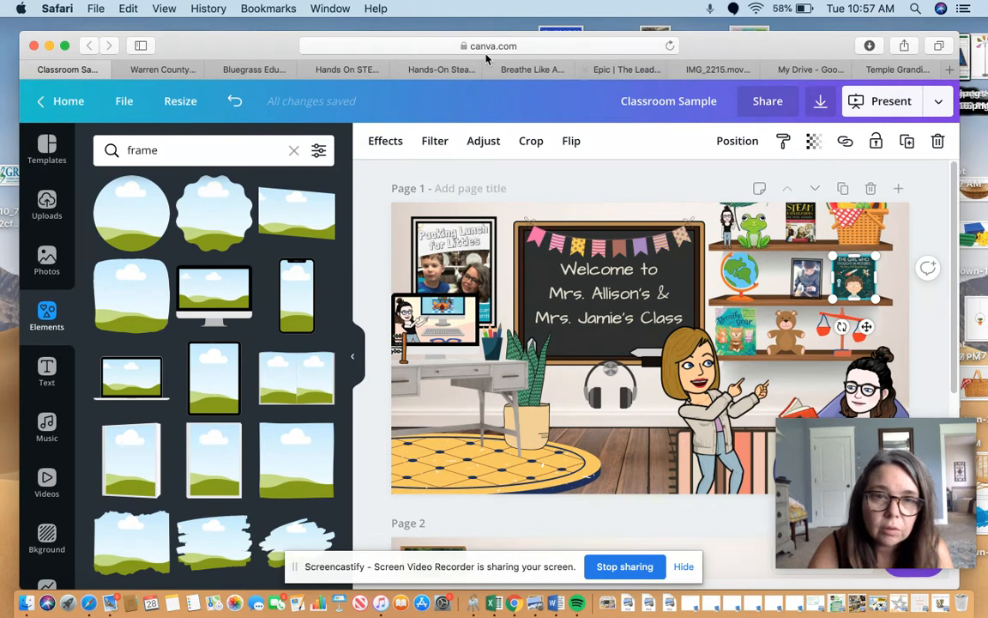
Open the Packing Lunch for Littles video from the Bluegrass Edu YouTube channel.
left_click(254, 70)
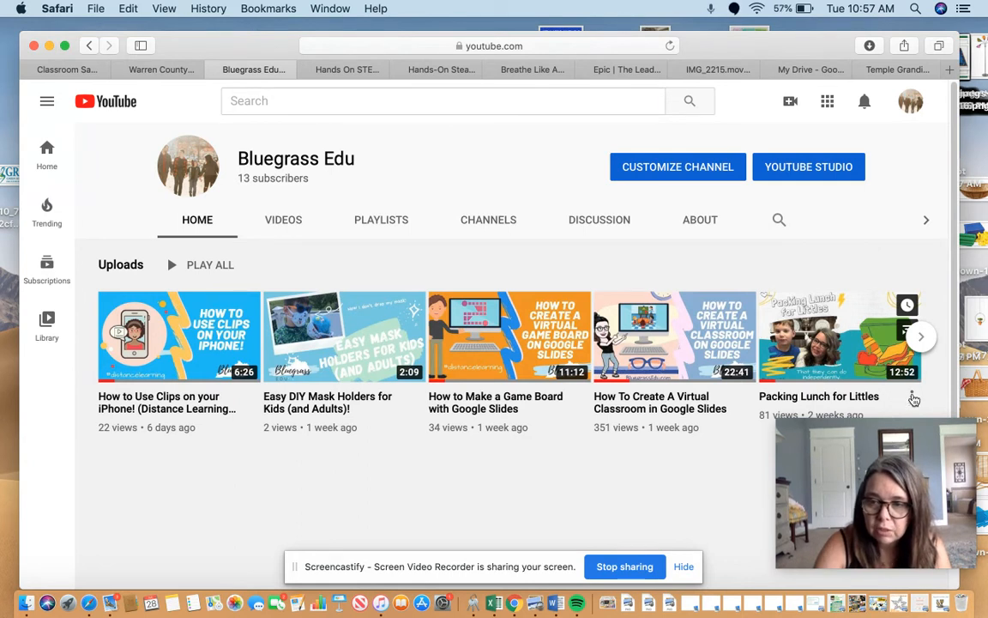
left_click(912, 396)
left_click_drag(798, 48, 630, 59)
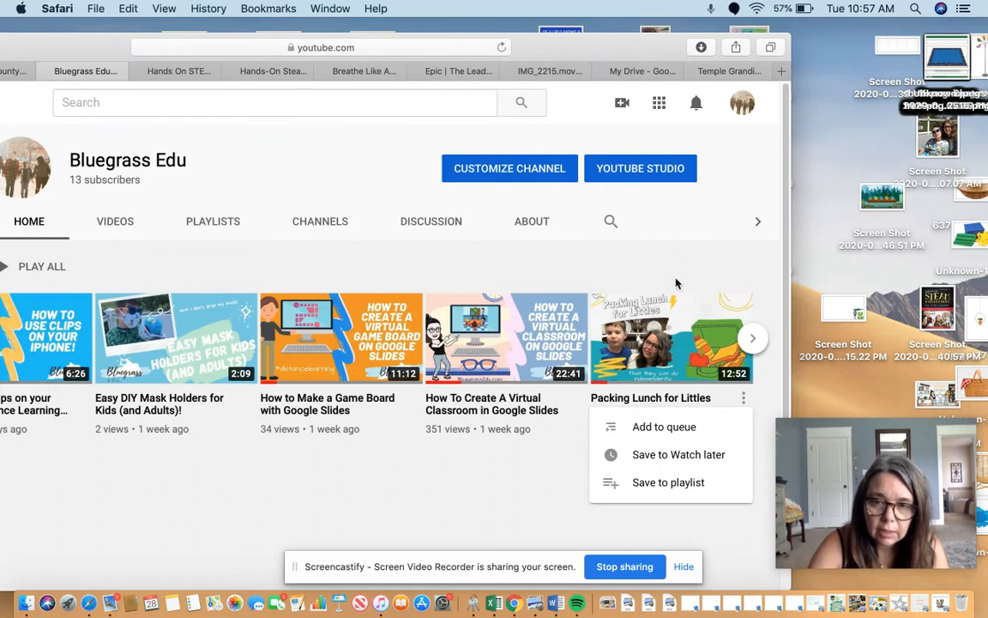
left_click(677, 317)
left_click(677, 317)
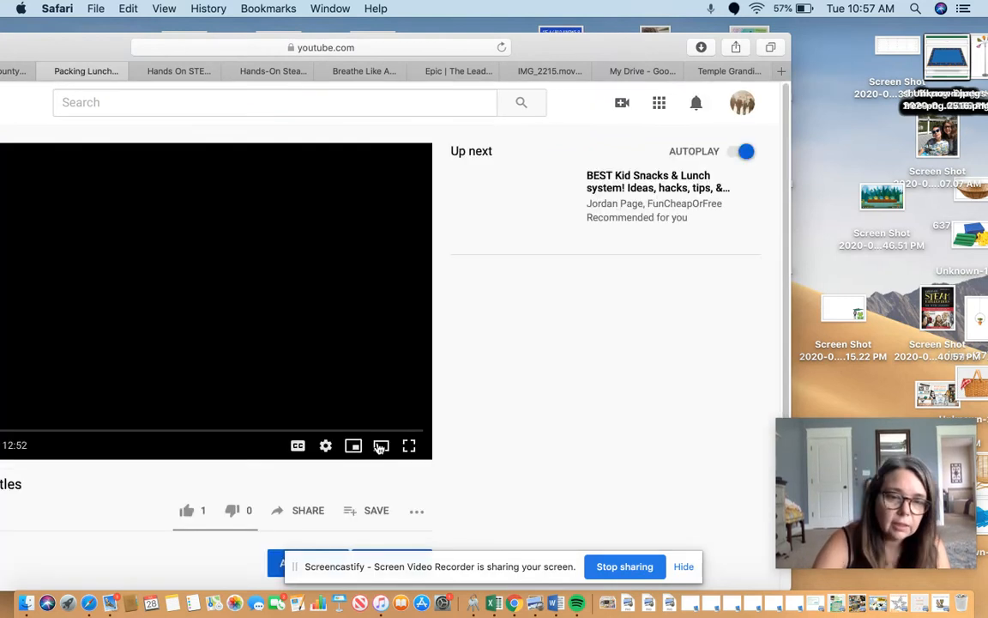
left_click_drag(107, 48, 283, 57)
left_click(76, 476)
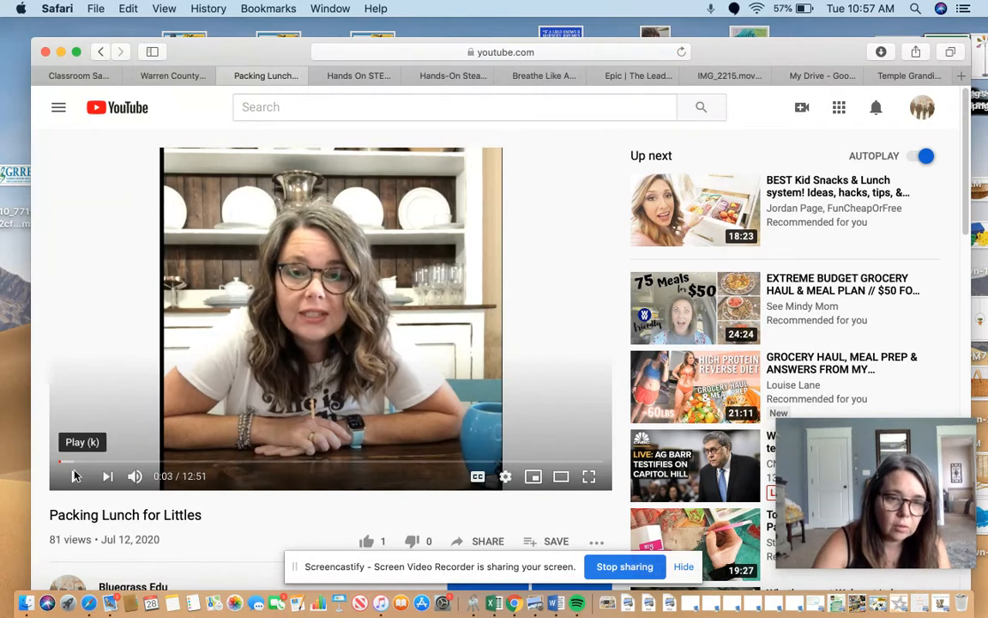
left_click(491, 542)
left_click(647, 369)
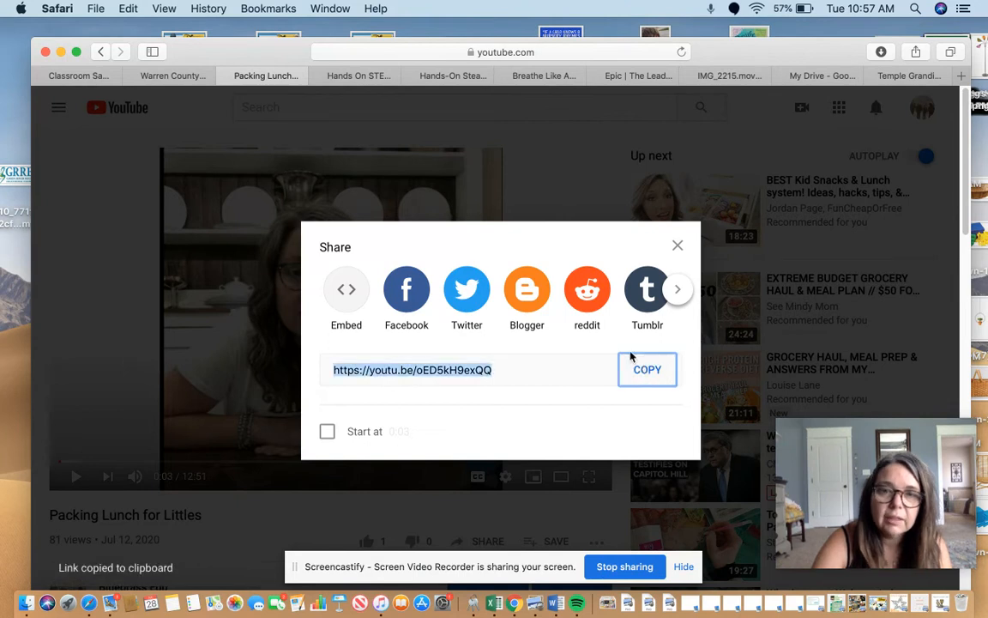
left_click(79, 77)
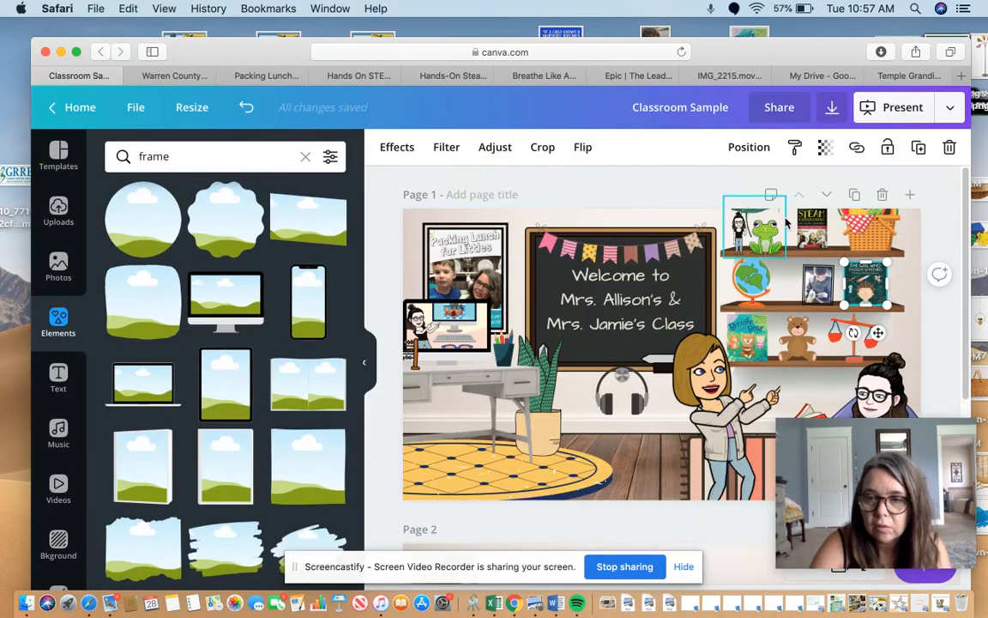
Link the framed Packing Lunch for Littles poster above the desk to the copied YouTube video link.
left_click(468, 246)
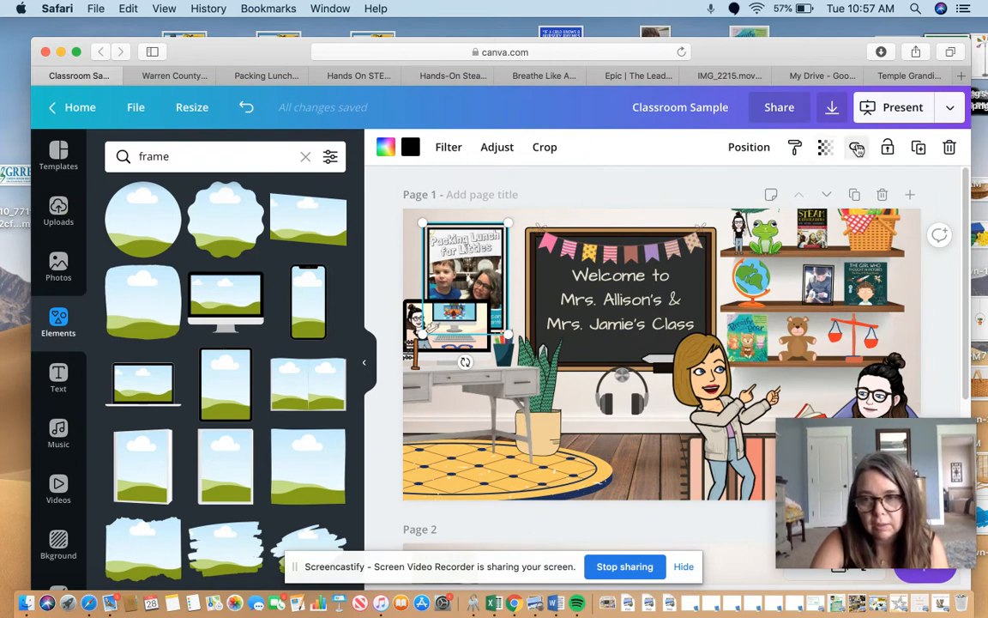
left_click(856, 148)
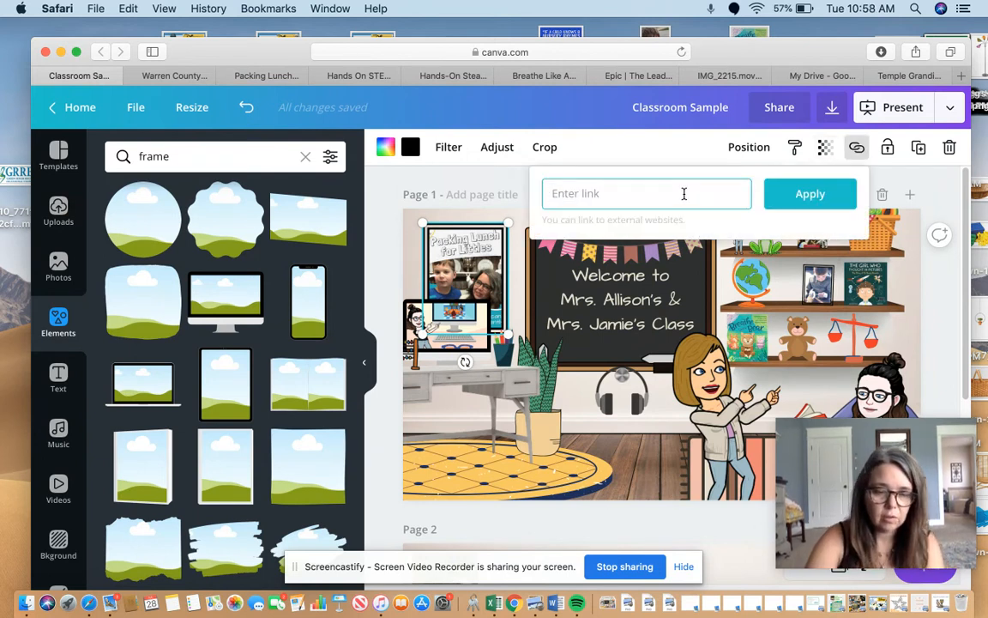
key("super+v")
left_click(827, 196)
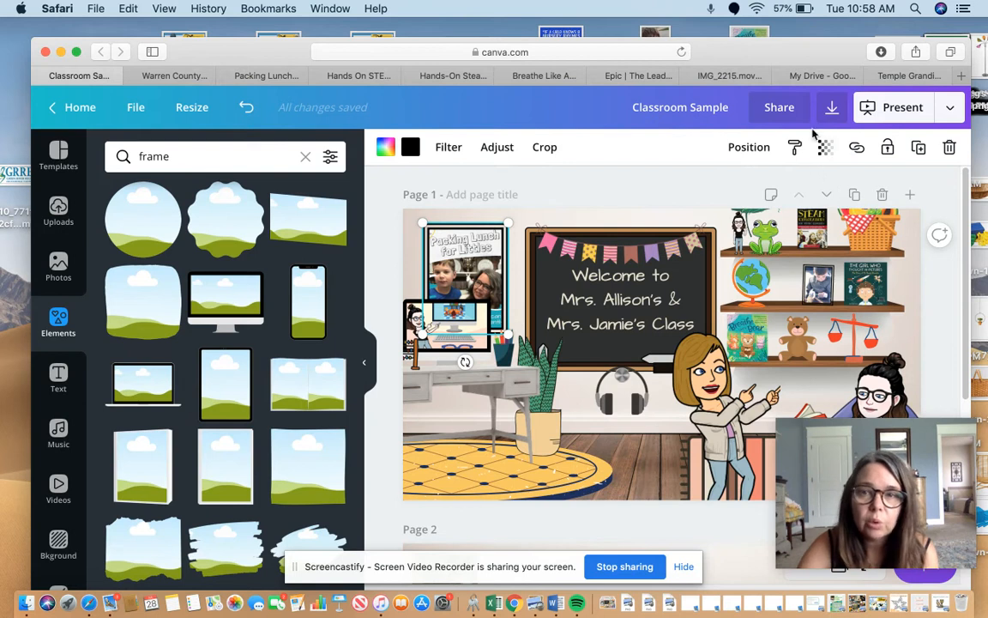
Copy the address of the Hands On STEAM: 5 Speckled Frogs Padlet page and return to the Classroom Sample design.
left_click(359, 76)
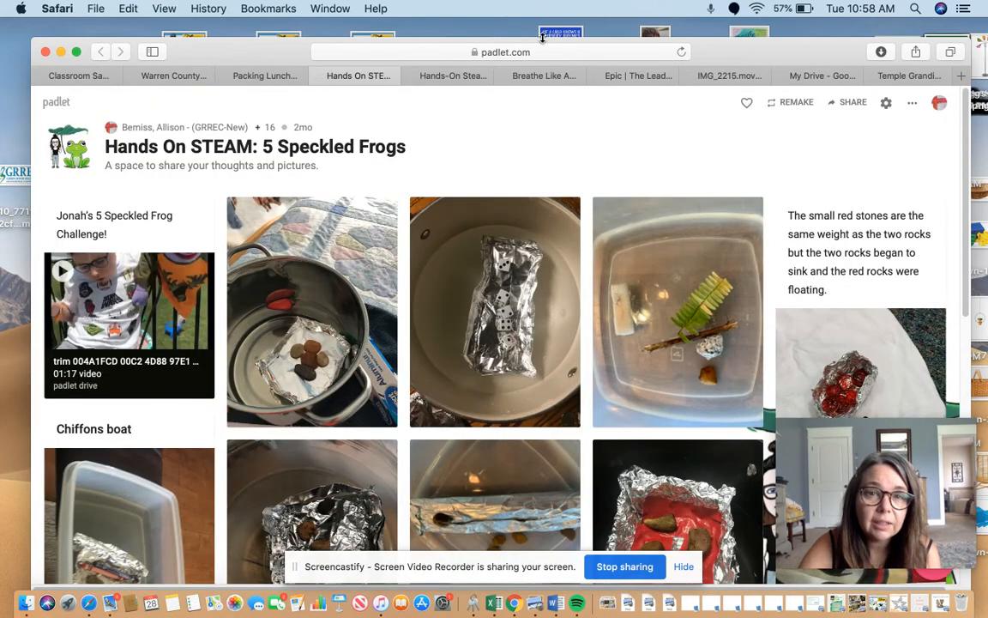
left_click(601, 48)
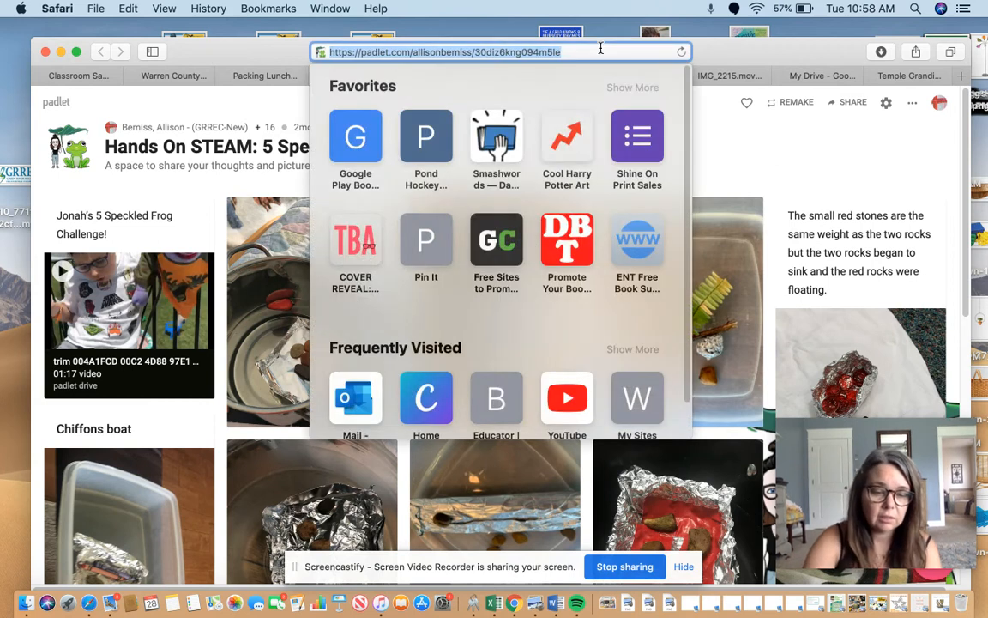
left_click(744, 153)
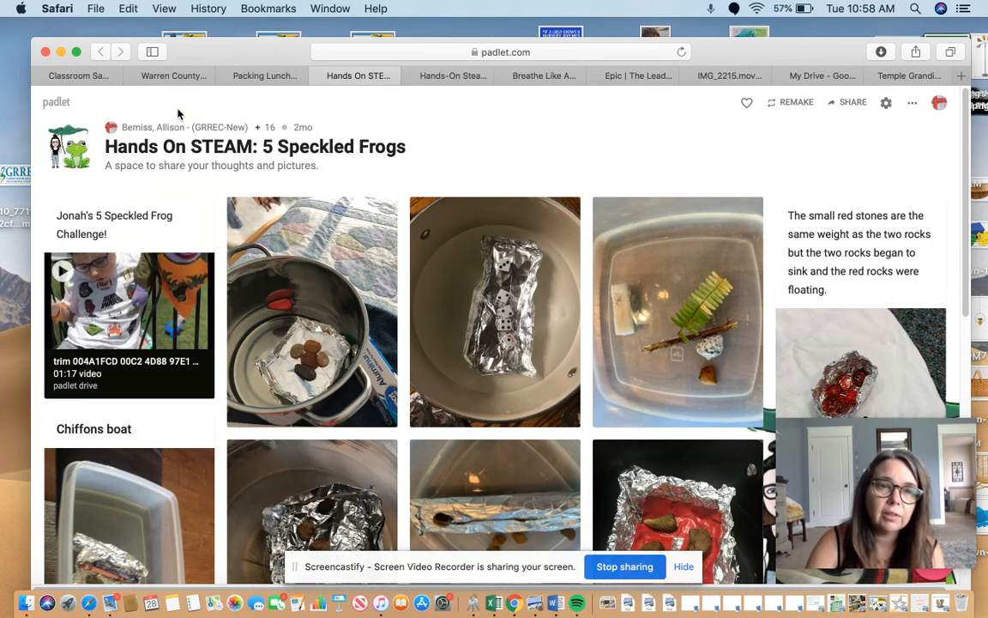
left_click(90, 78)
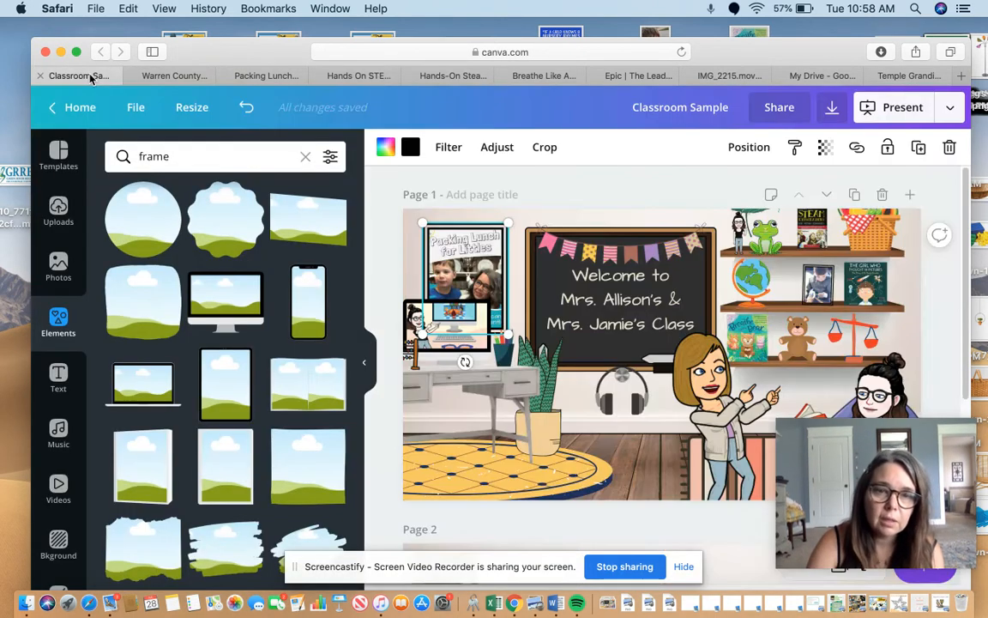
Link the frog picture on the upper shelf of page 1 to the copied Padlet address.
left_click(755, 227)
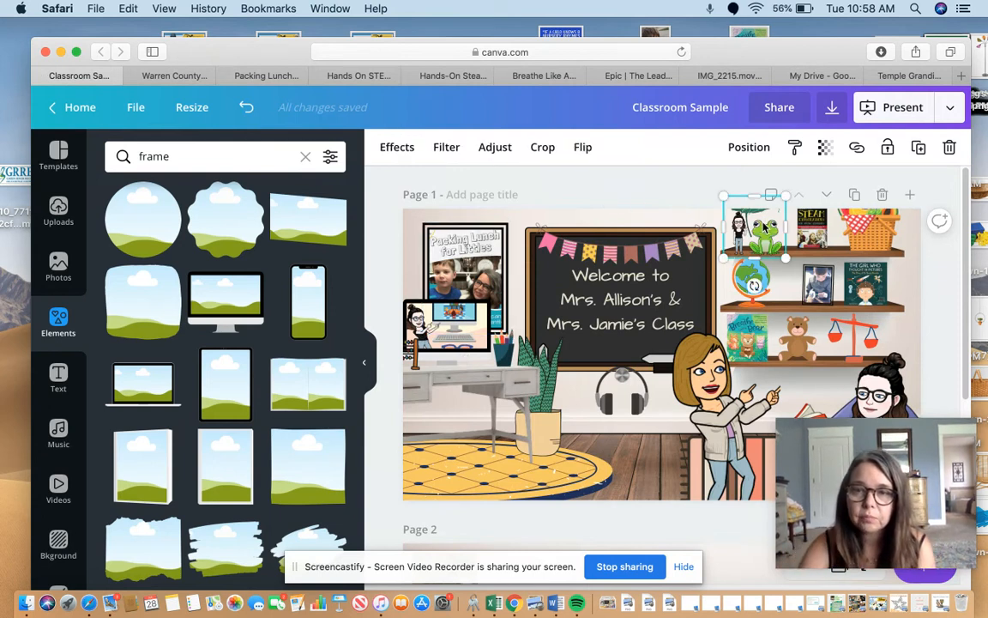
left_click(856, 147)
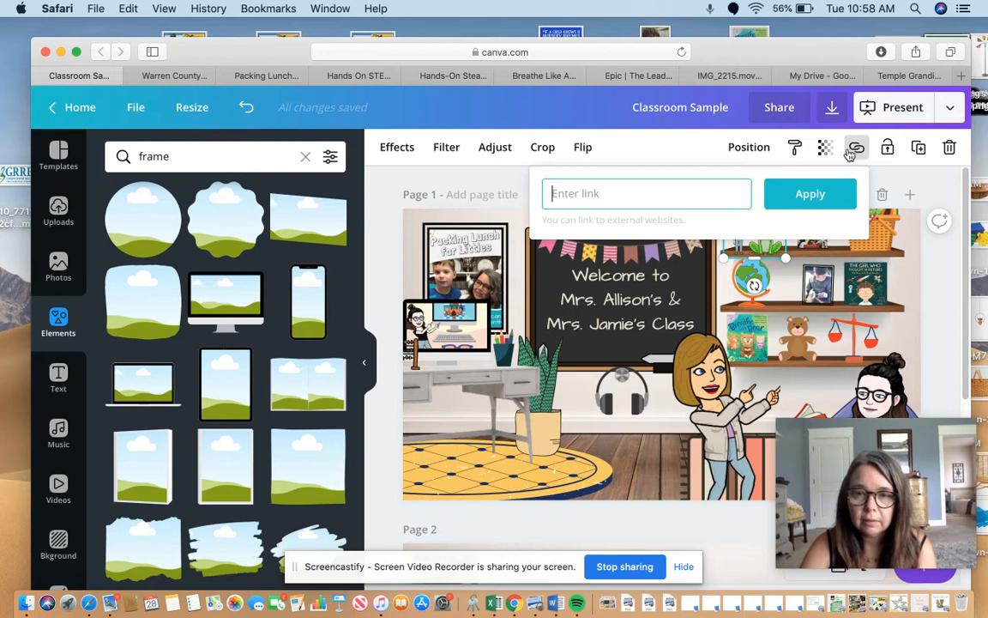
key("super+v")
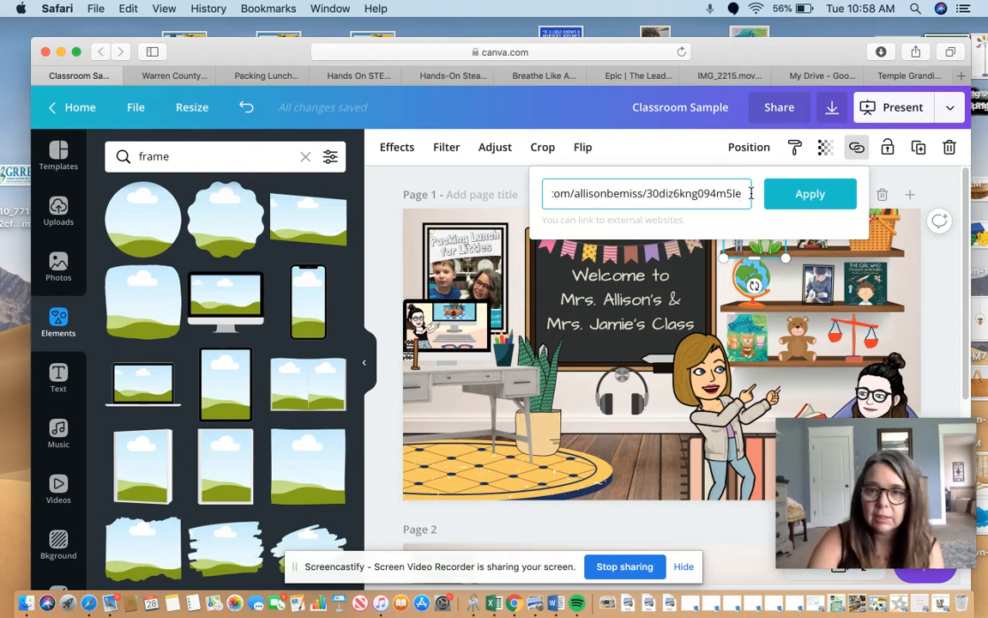
left_click(822, 194)
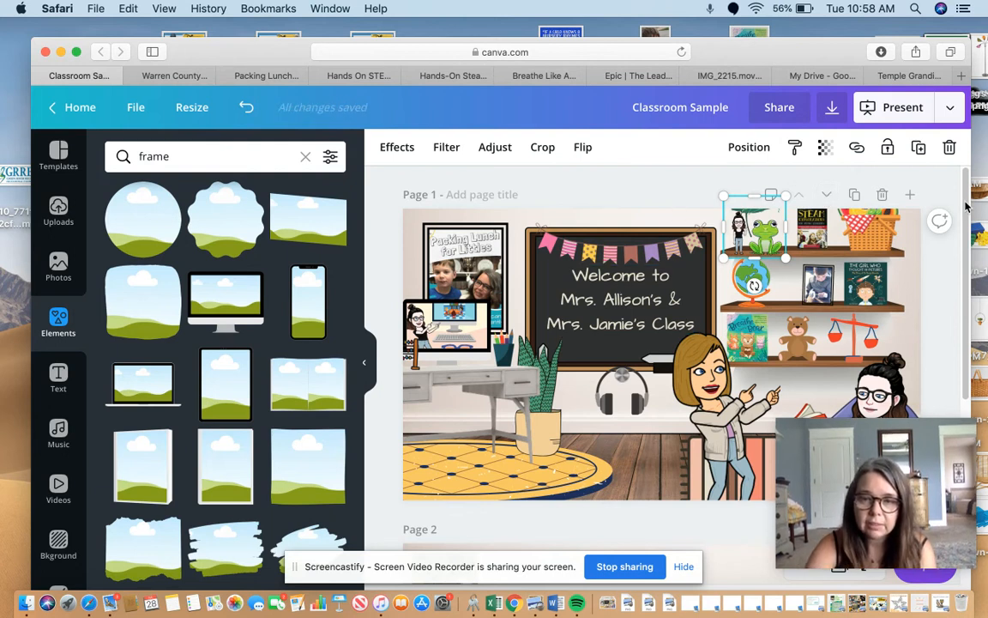
Go to page 2 and search the elements for "chalk board".
left_click_drag(965, 206, 967, 345)
left_click(193, 157)
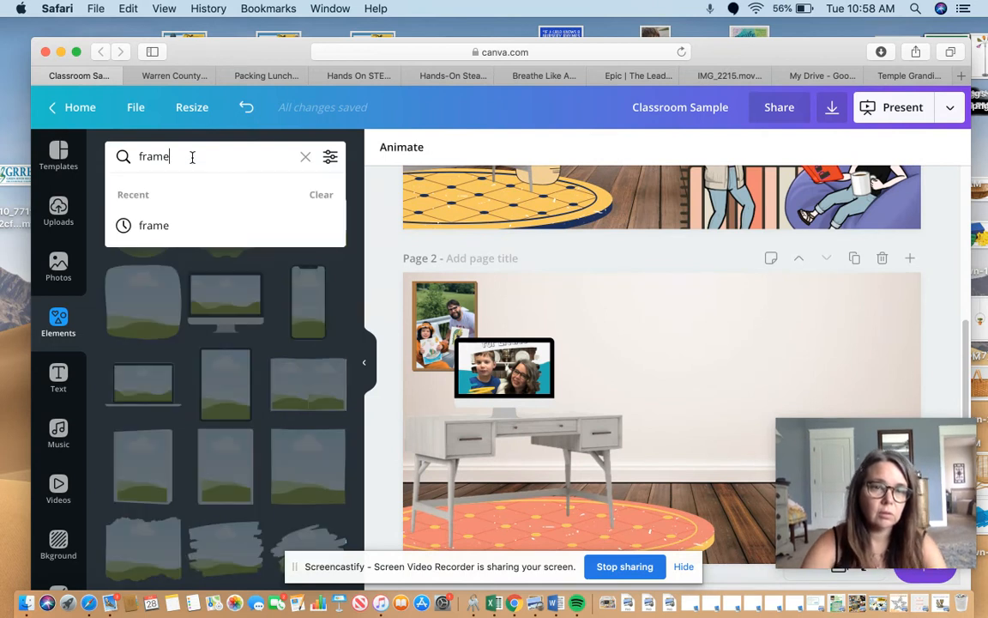
type("chal")
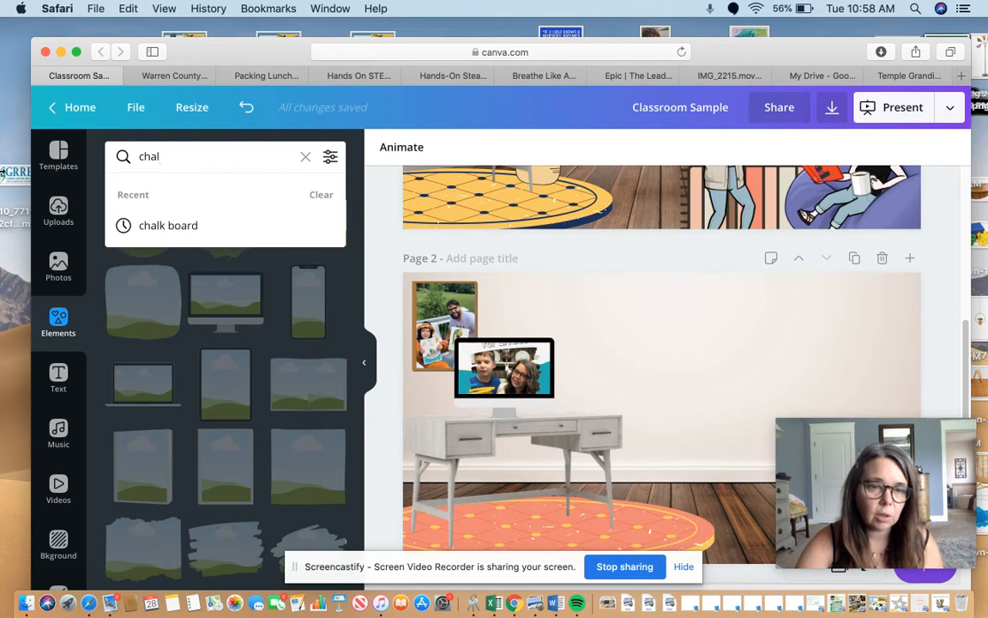
left_click(164, 225)
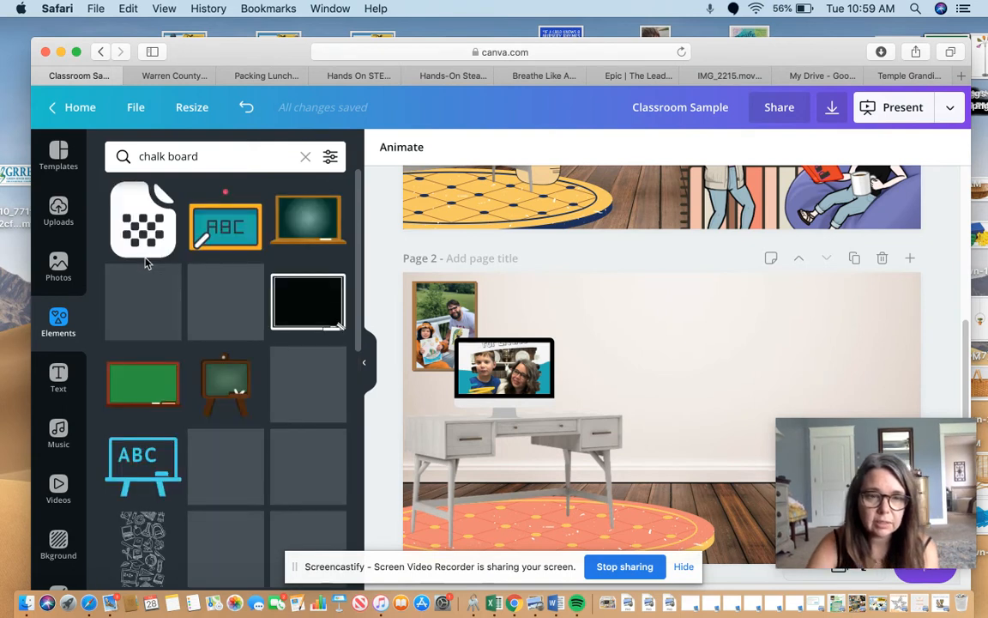
left_click(299, 226)
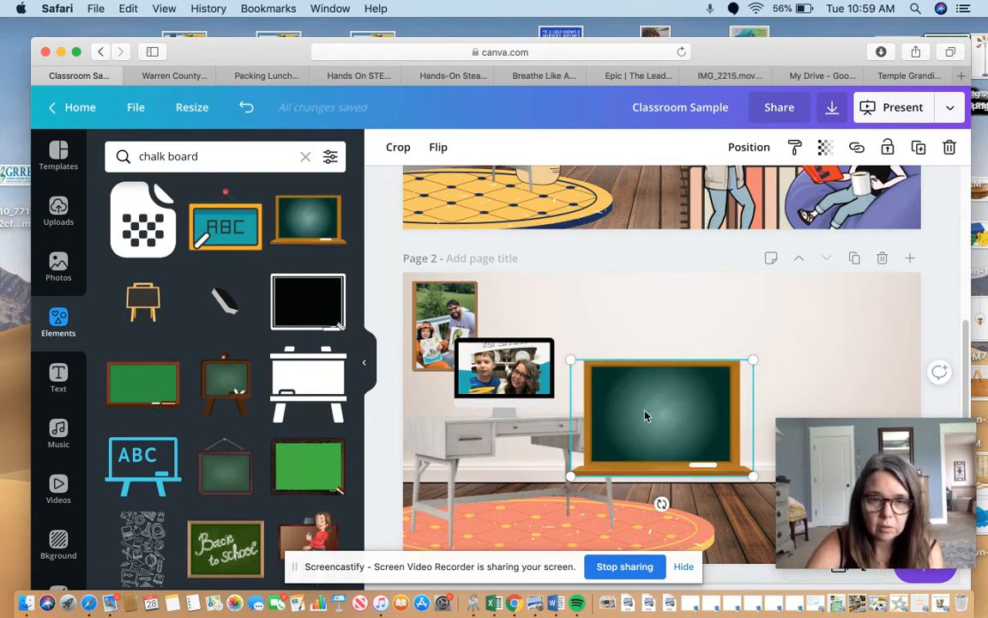
left_click_drag(696, 368, 750, 321)
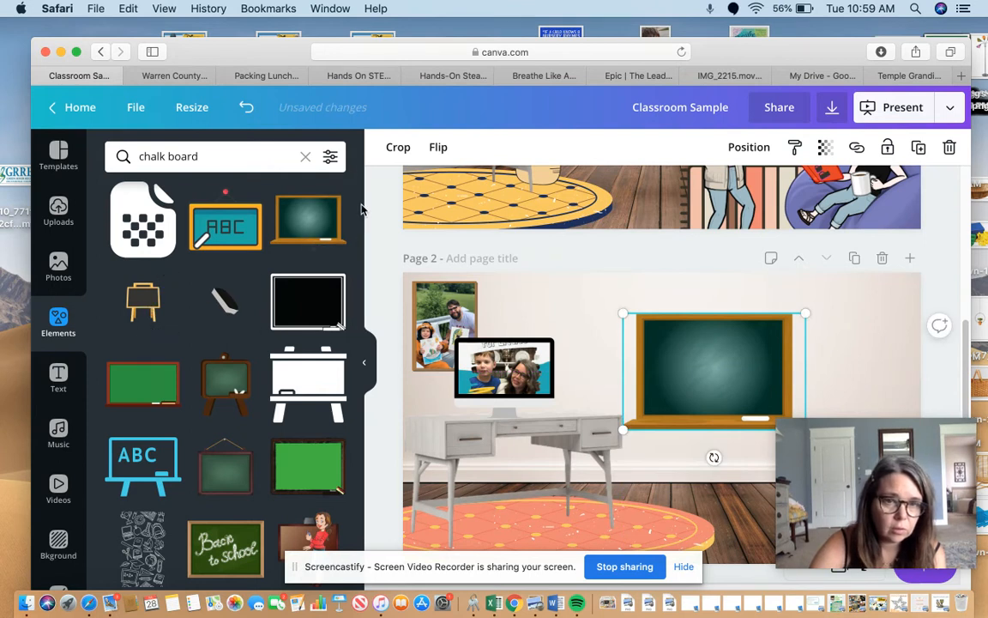
scroll(318, 253, "down", 5)
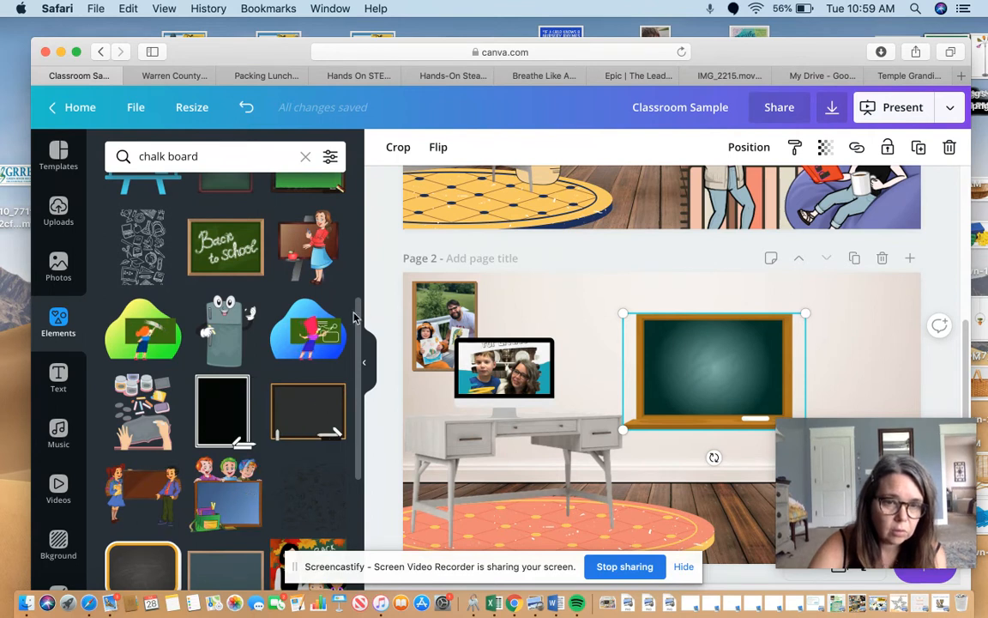
scroll(232, 414, "down", 4)
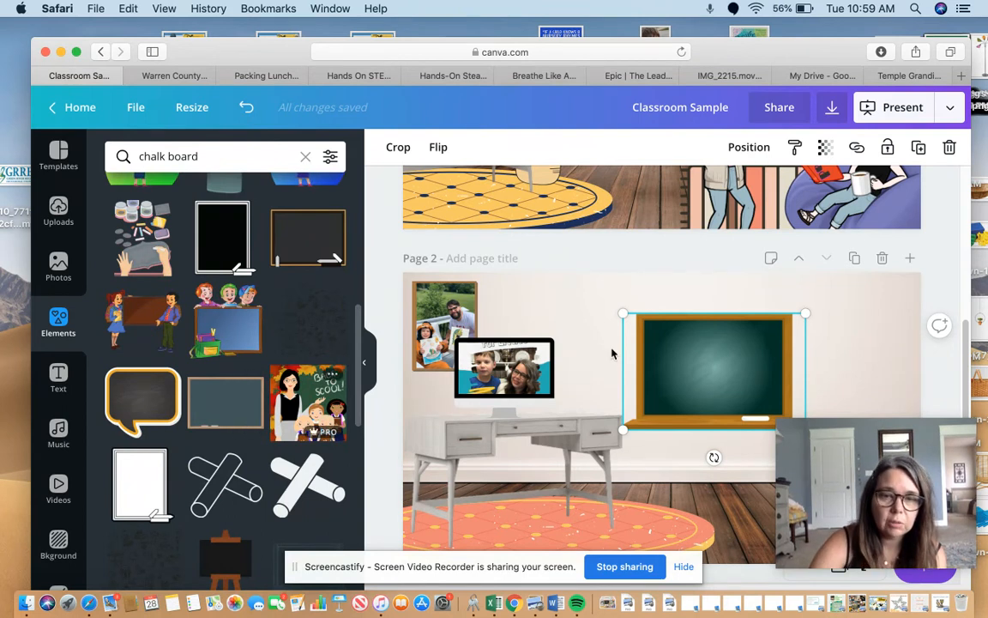
key("Delete")
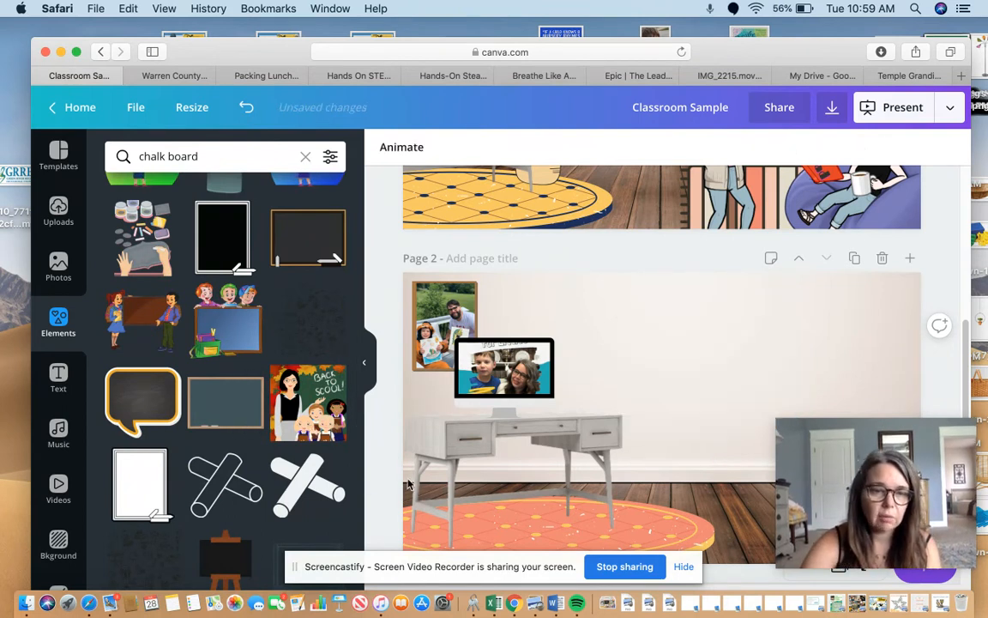
Add the flat slate chalkboard with the thin brown frame to page 2, move it onto the upper wall and enlarge it.
left_click(223, 397)
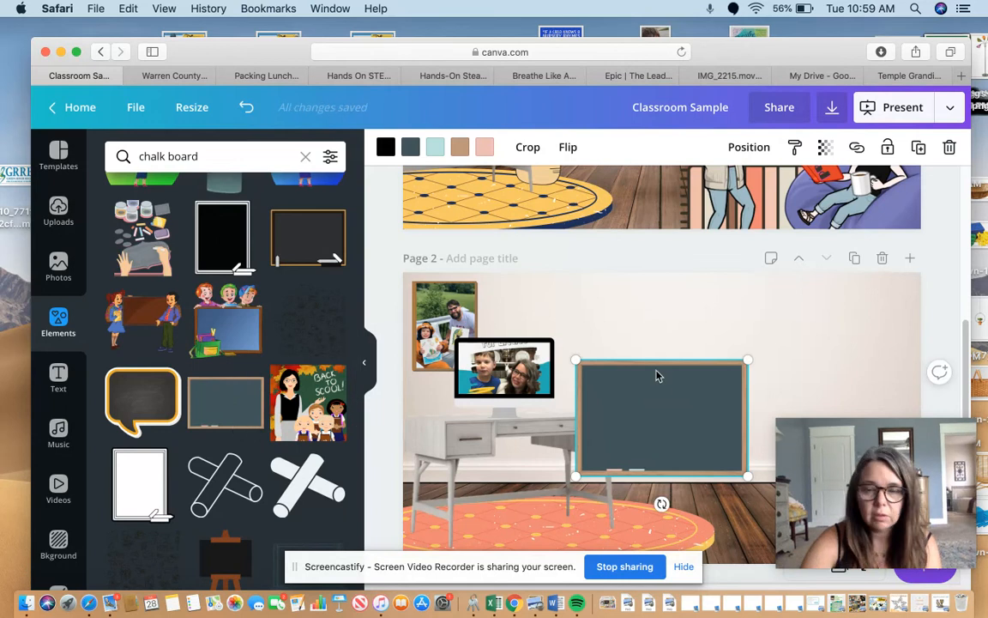
left_click_drag(663, 394, 732, 329)
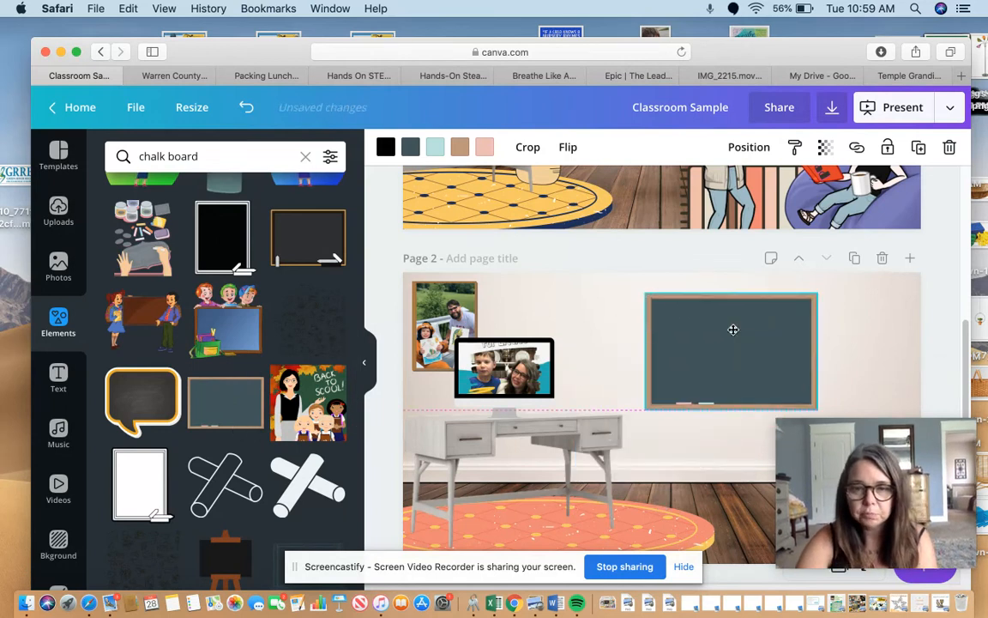
left_click_drag(600, 284, 592, 276)
Add the recently used BE BRAVE outlined text design to page 2.
left_click(59, 377)
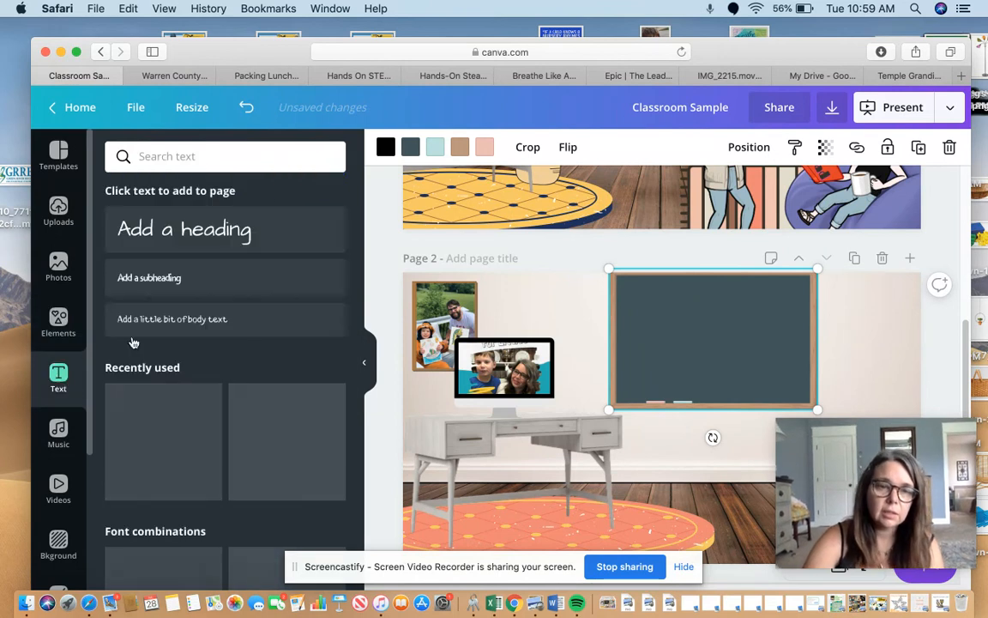
scroll(350, 275, "down", 4)
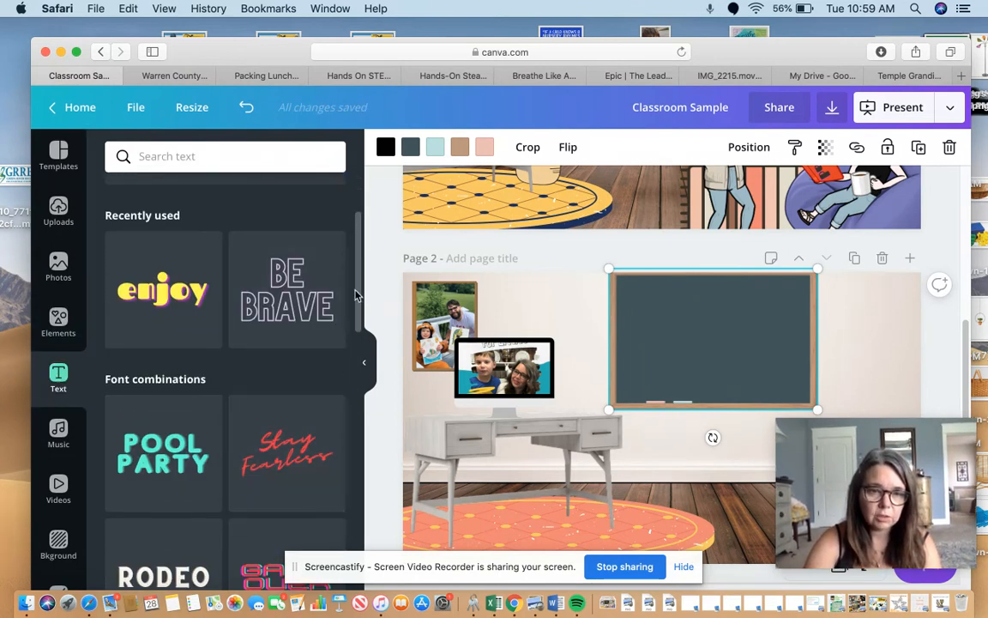
scroll(347, 292, "down", 1)
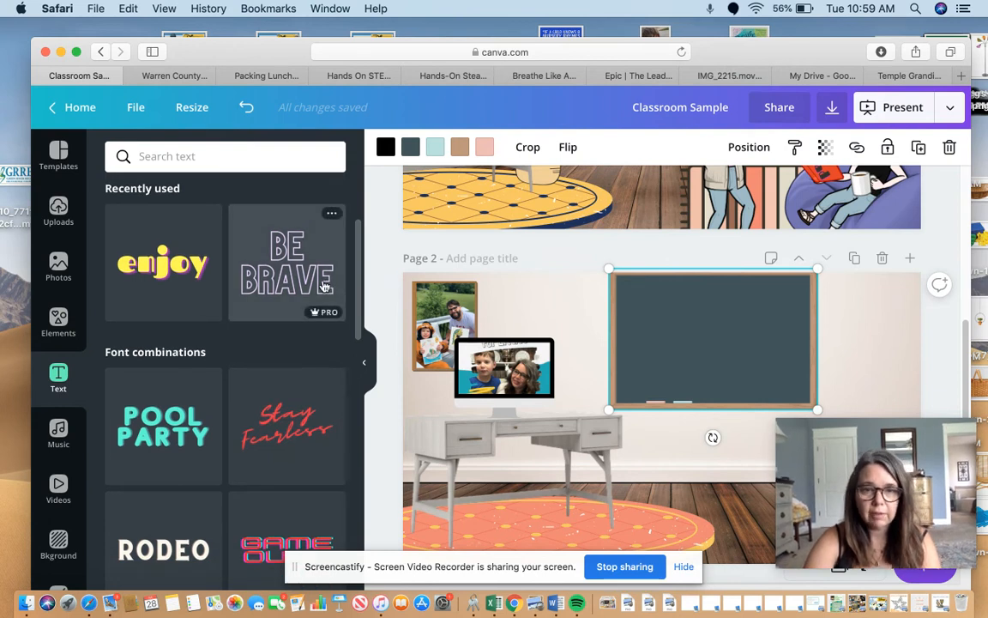
left_click(325, 286)
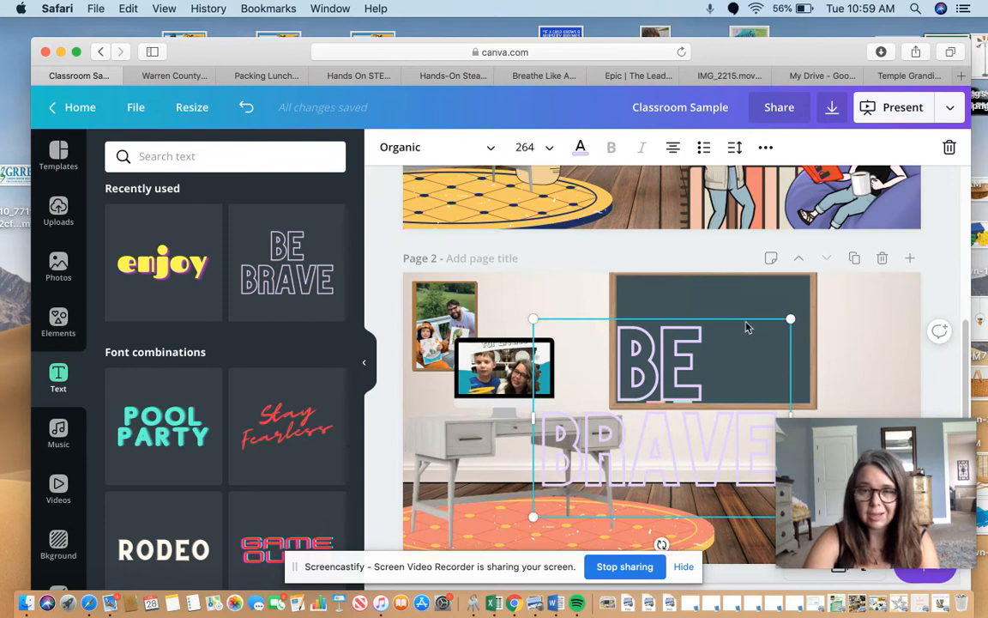
Replace the BE BRAVE text design on page 2 with a plain heading.
key("BackSpace")
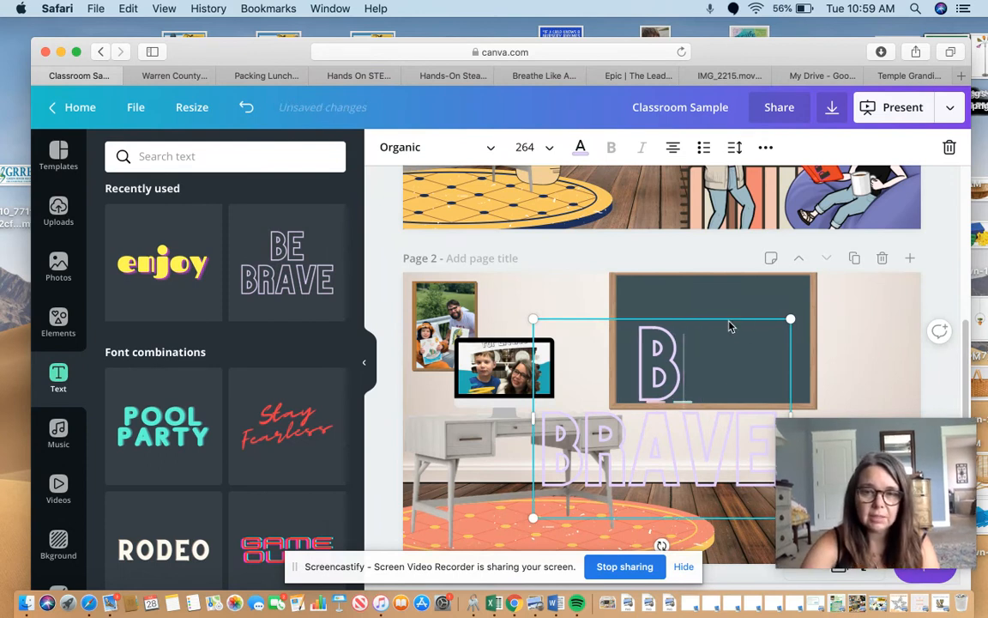
left_click(950, 147)
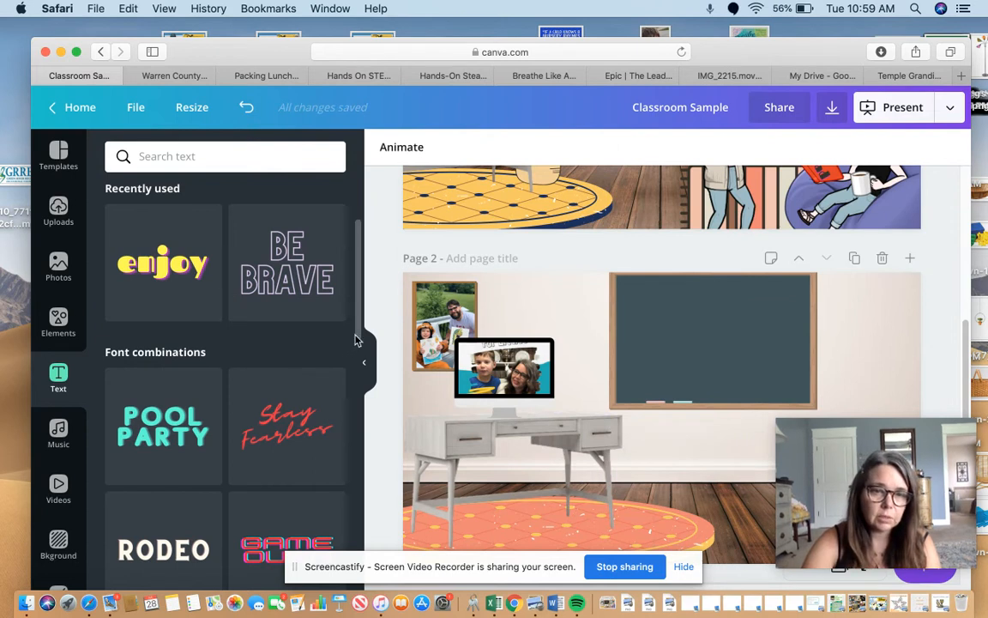
scroll(357, 340, "up", 3)
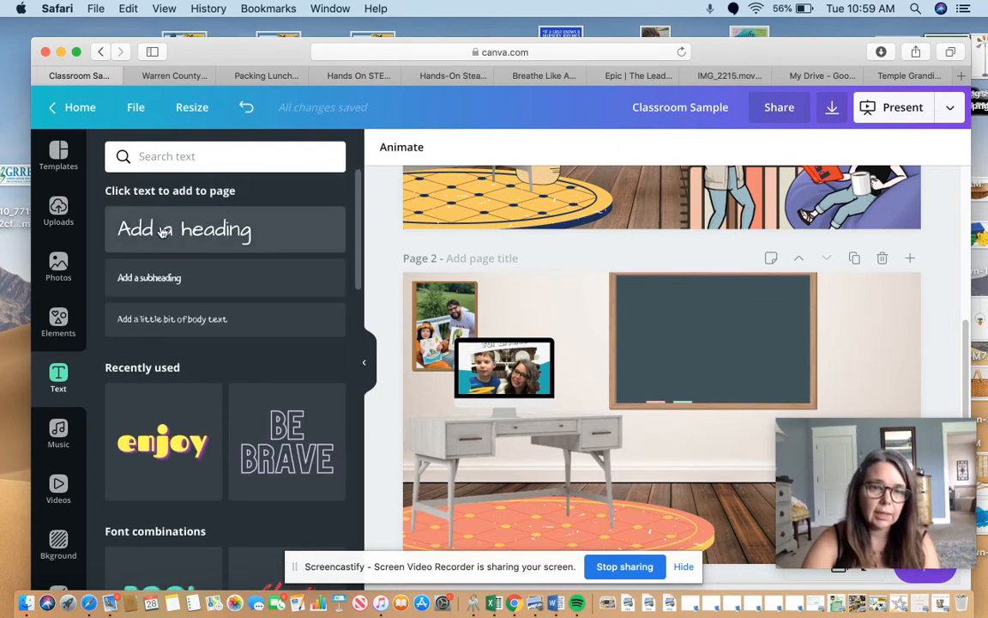
left_click(163, 232)
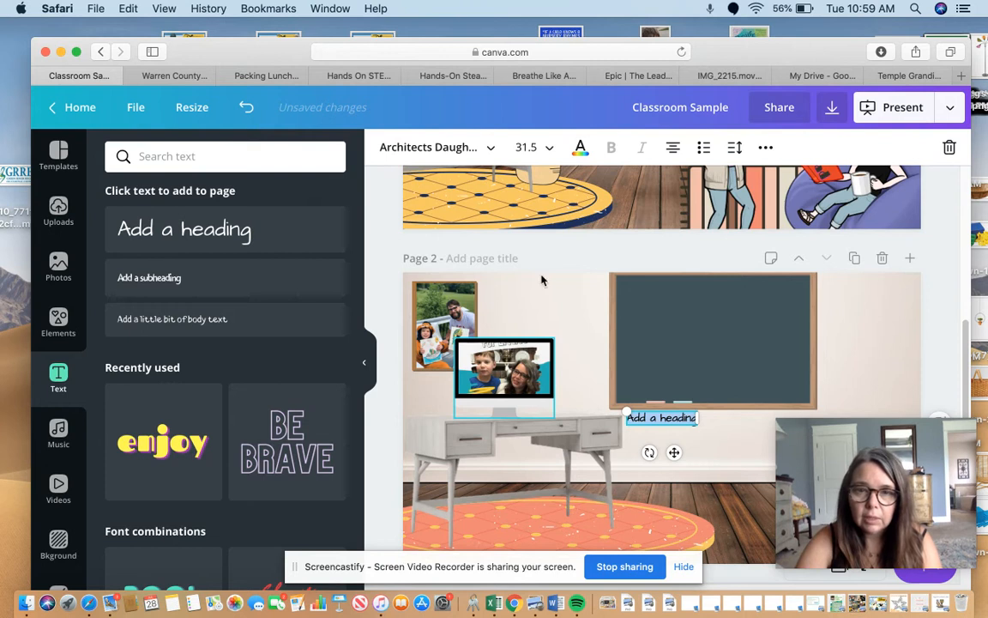
Set the new heading's font size to 48 and its colour to white.
left_click(532, 147)
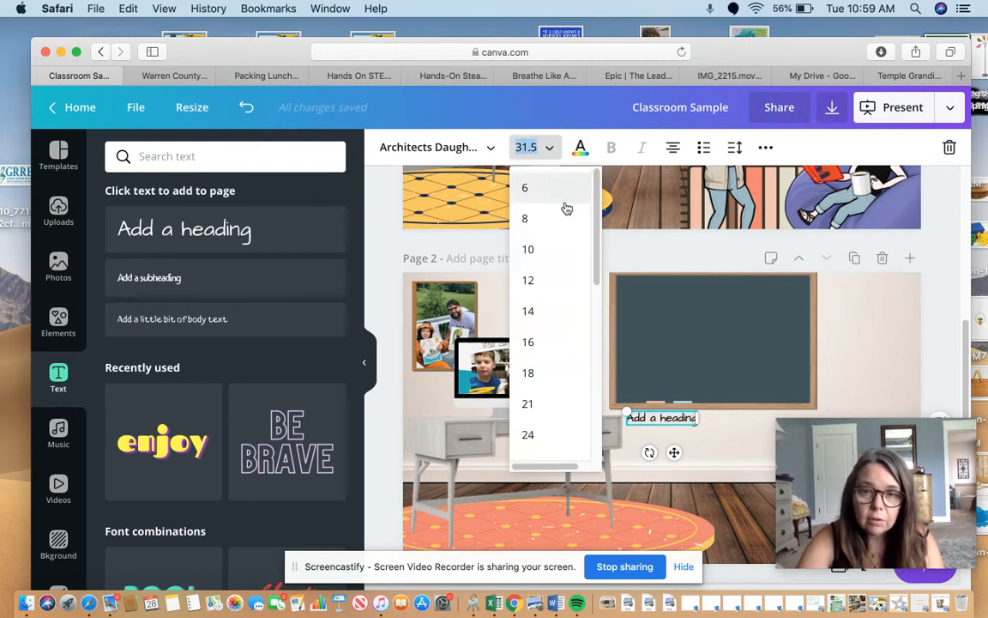
scroll(598, 293, "down", 5)
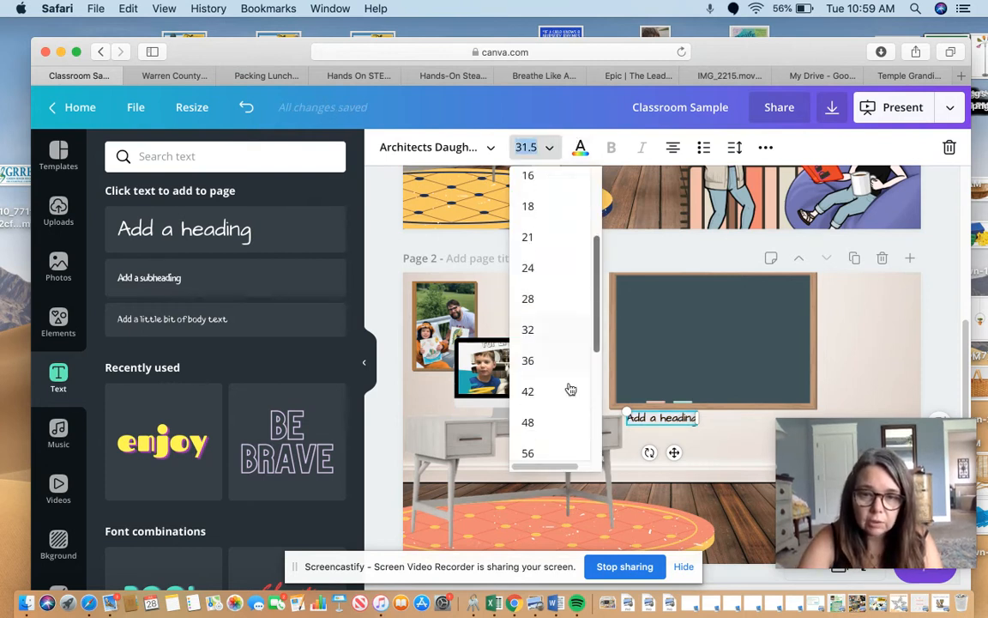
left_click(565, 423)
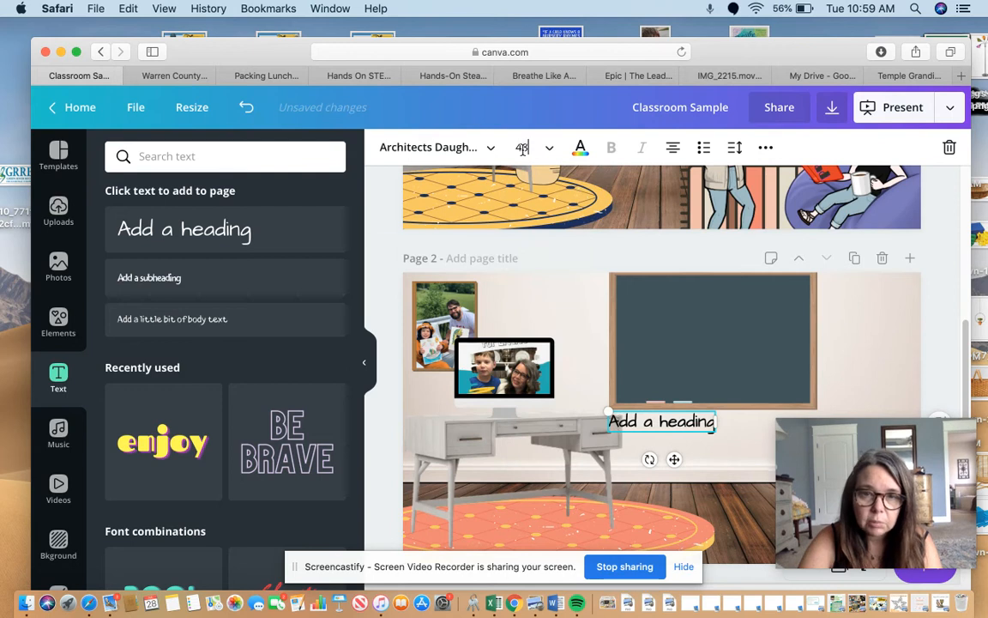
left_click(580, 148)
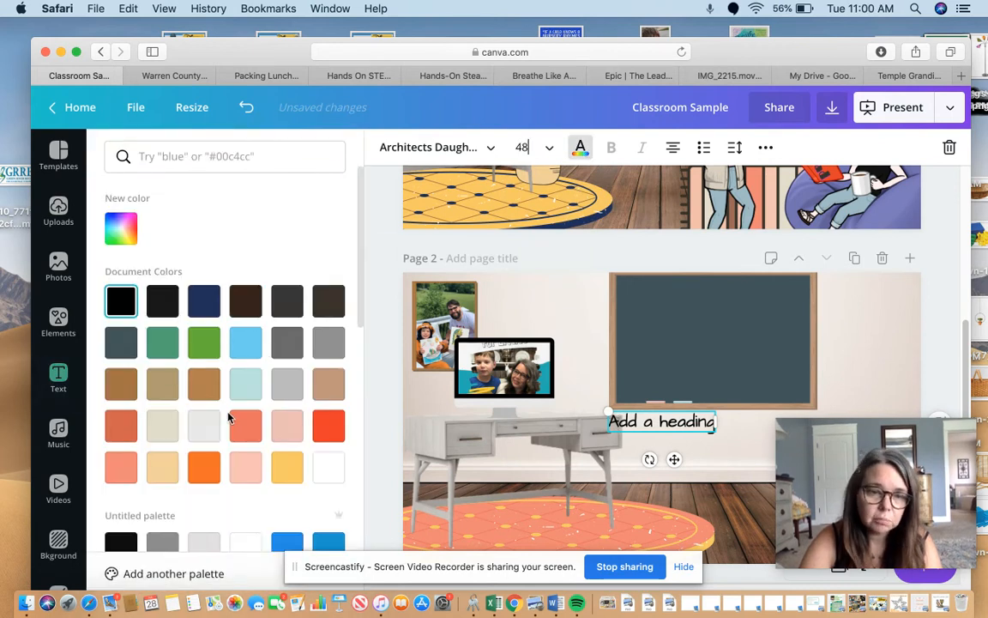
left_click(329, 467)
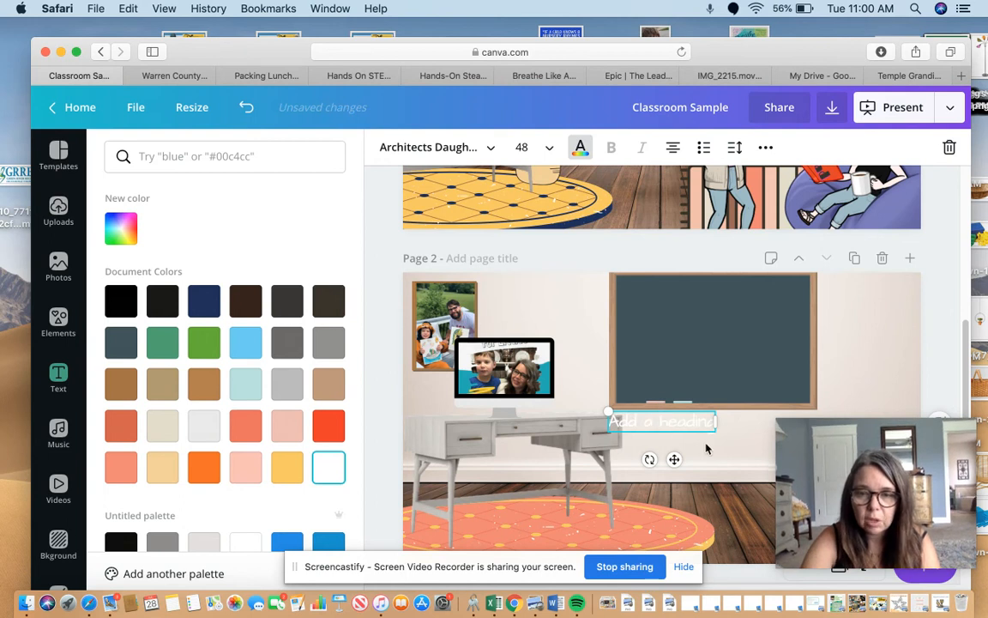
Move the white heading onto the lower part of the chalkboard on page 2.
double_click(686, 421)
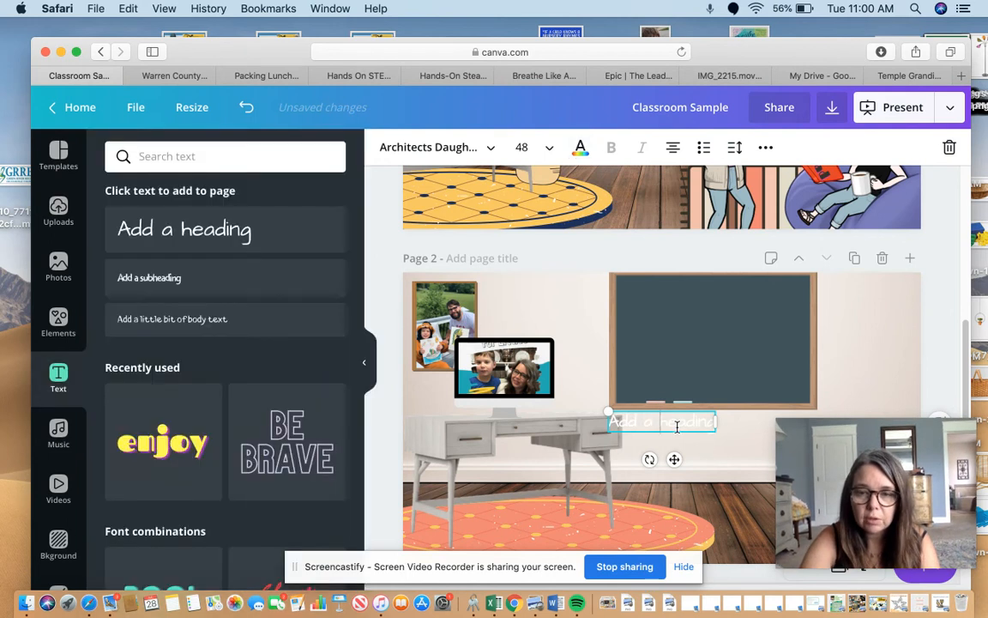
left_click(717, 461)
left_click_drag(659, 427, 687, 378)
left_click(691, 372)
Change the heading on the chalkboard to read "Welcome!" and finish editing it.
double_click(701, 372)
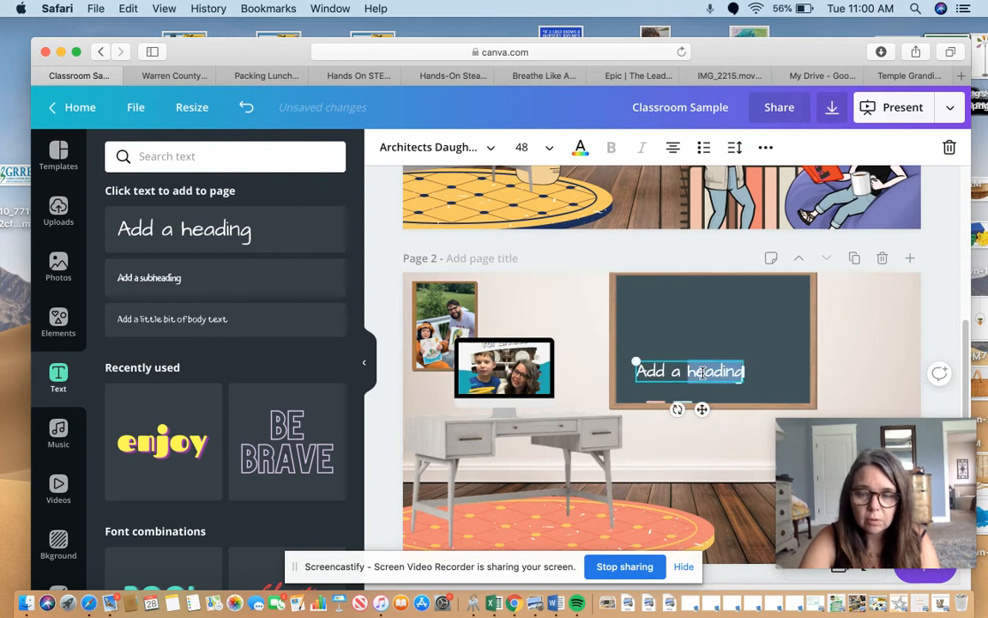
key("BackSpace")
key("BackSpace")
key("BackSpace")
key("BackSpace")
key("BackSpace")
key("BackSpace")
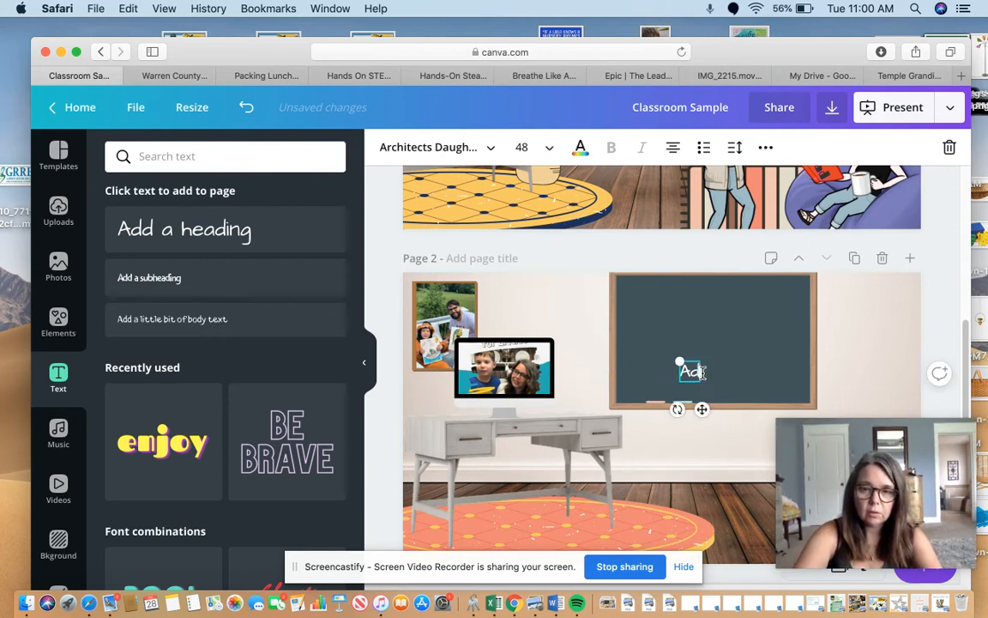
type("We")
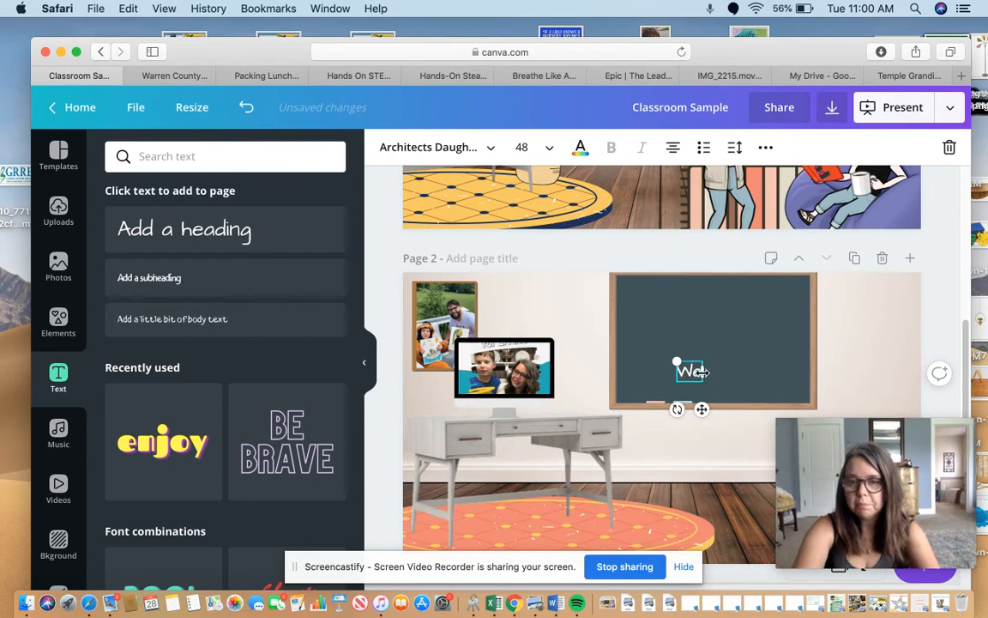
type("lcome!")
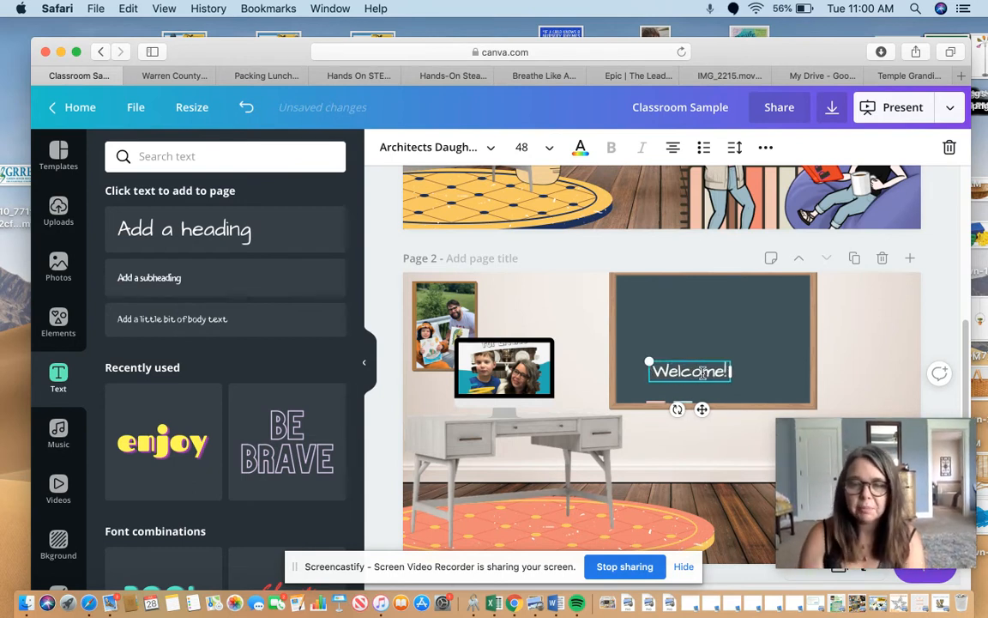
scroll(964, 374, "up", 5)
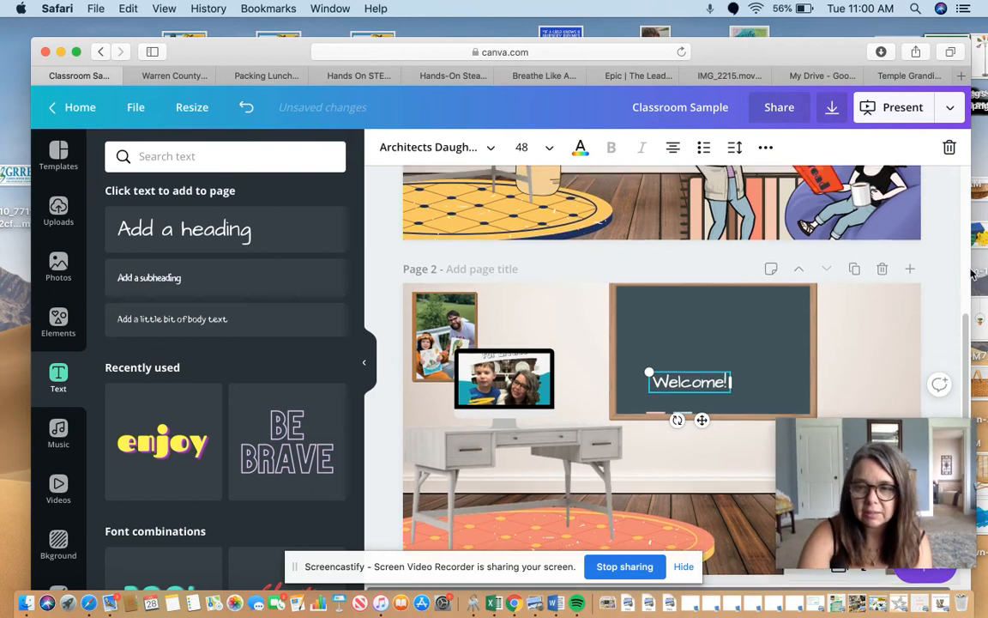
left_click(932, 229)
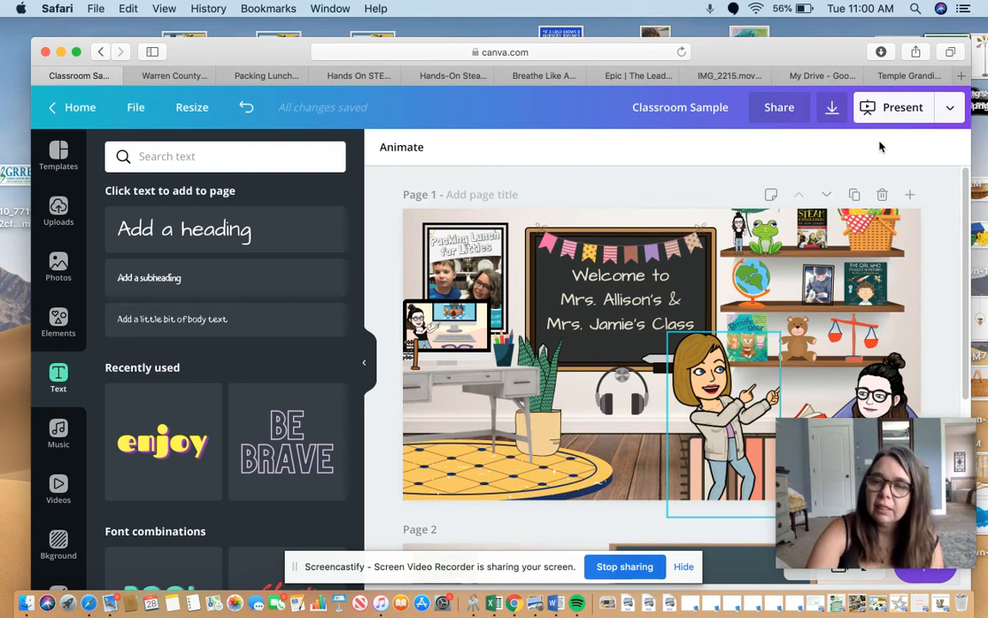
Download all pages of the design as a PDF Standard file and dismiss the save confirmation.
left_click(951, 108)
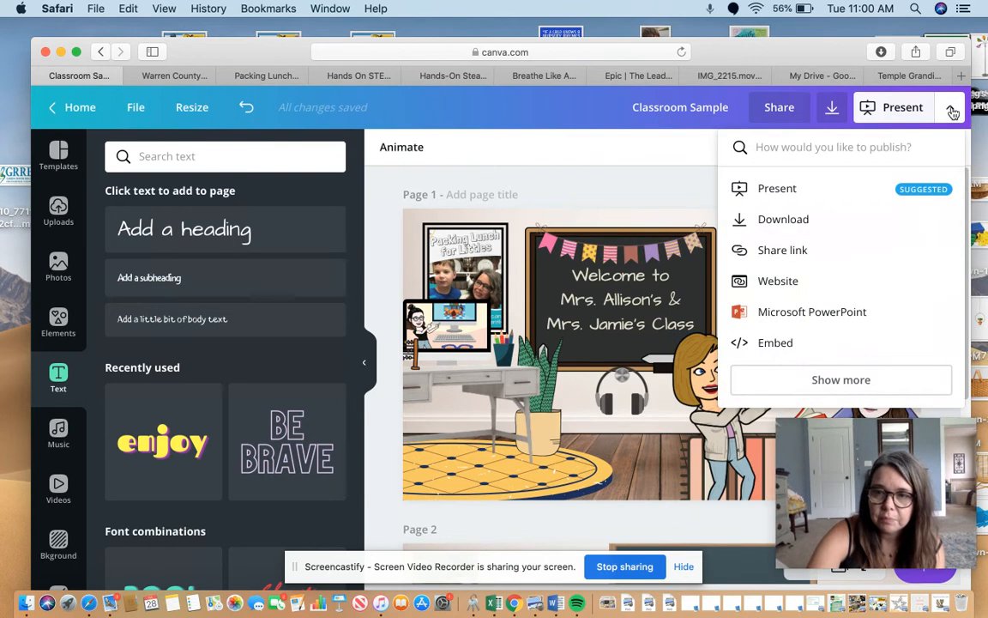
left_click(814, 221)
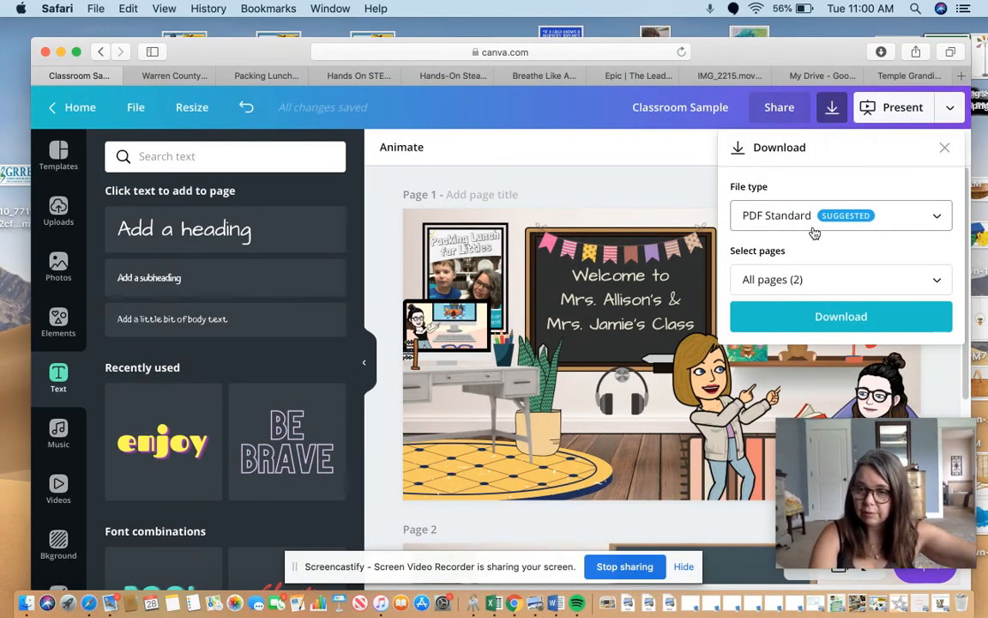
left_click(833, 318)
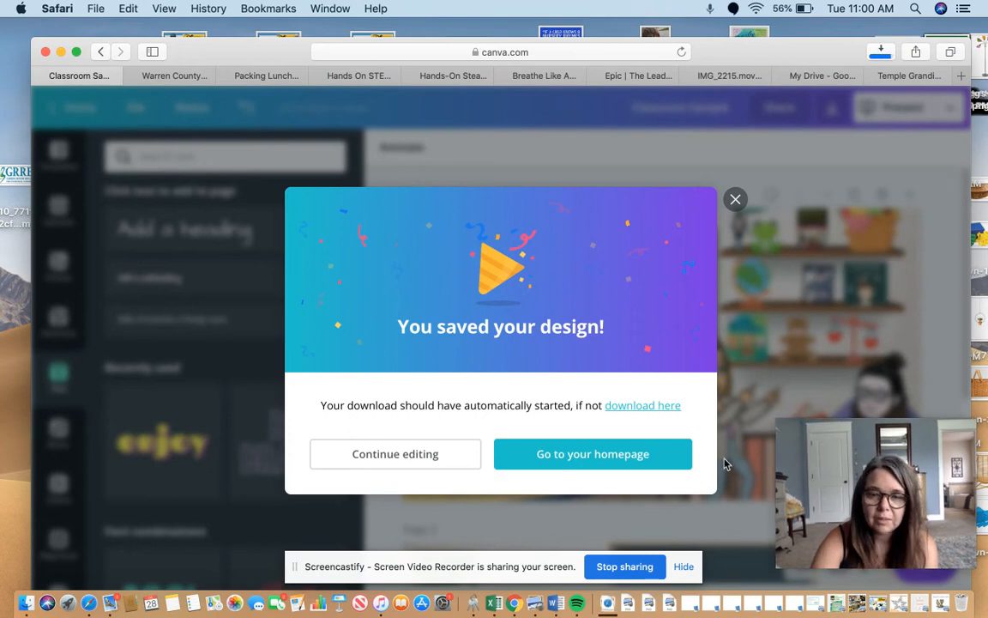
left_click(735, 202)
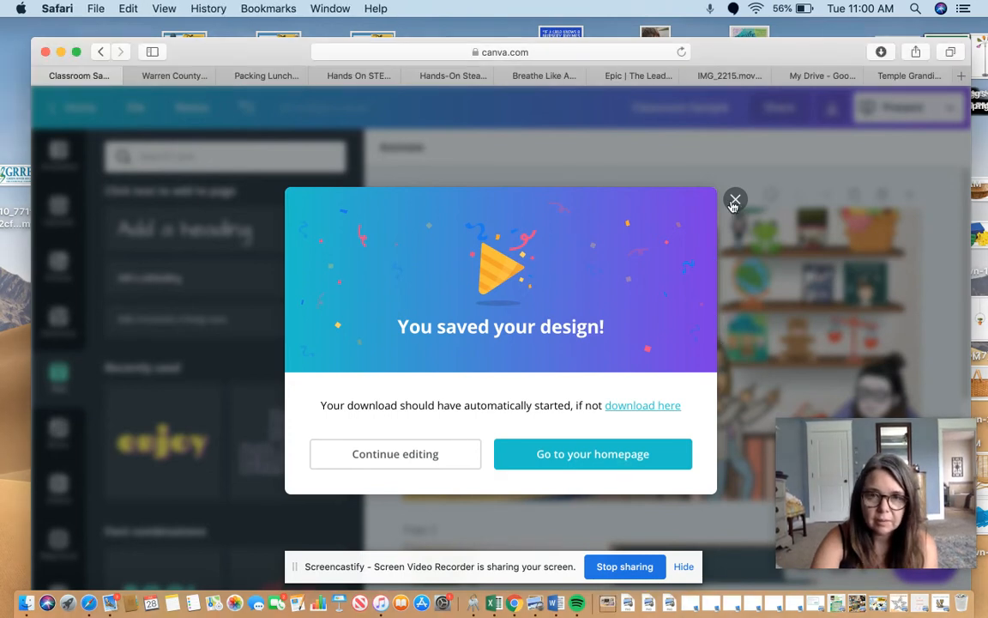
left_click(735, 201)
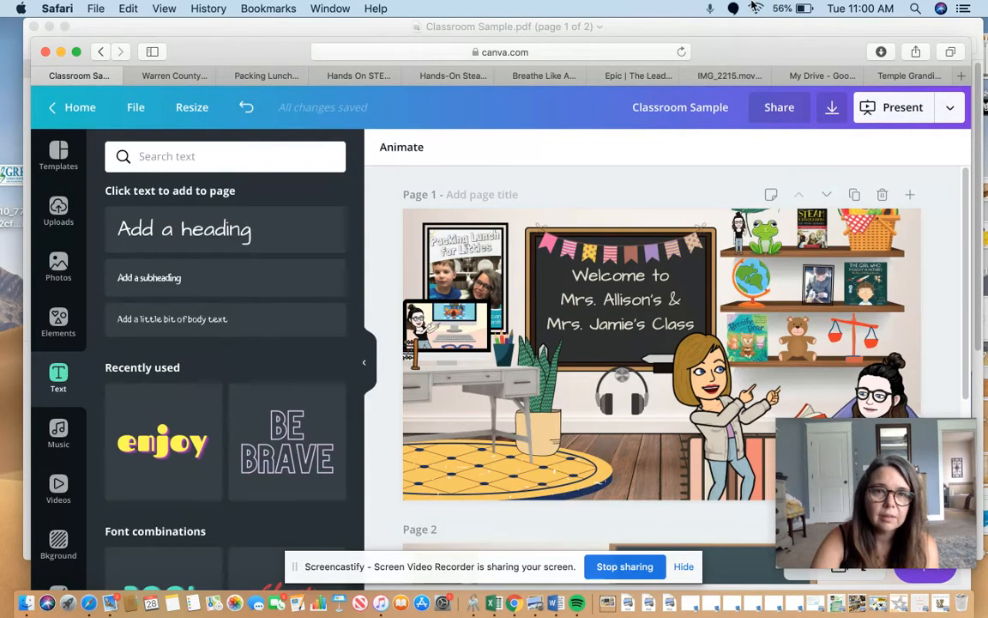
Switch to the downloaded PDF in Preview, follow the desk computer's link, and briefly play and pause its video.
left_click(706, 35)
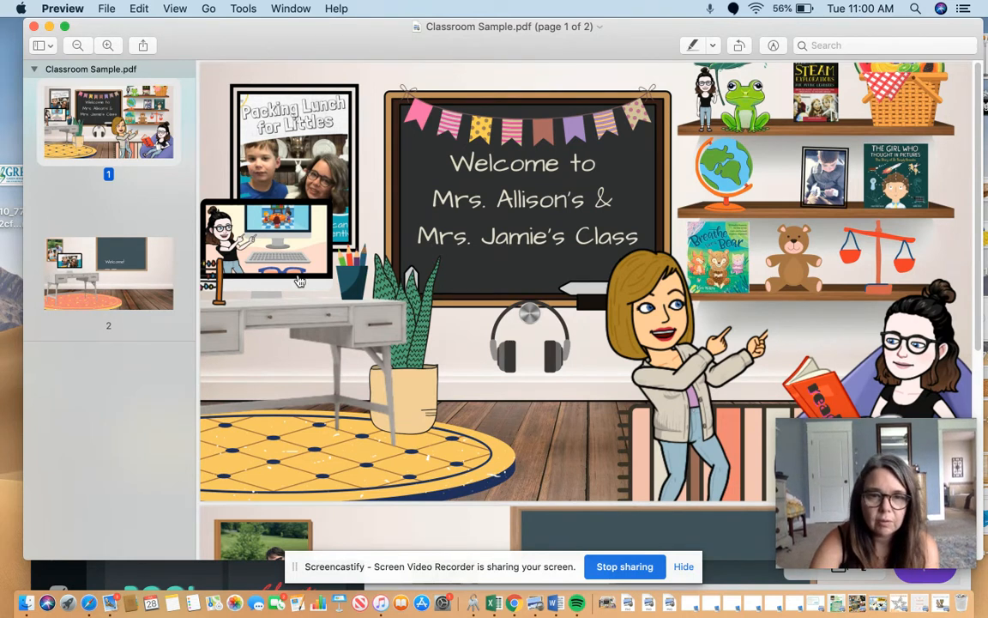
left_click(260, 246)
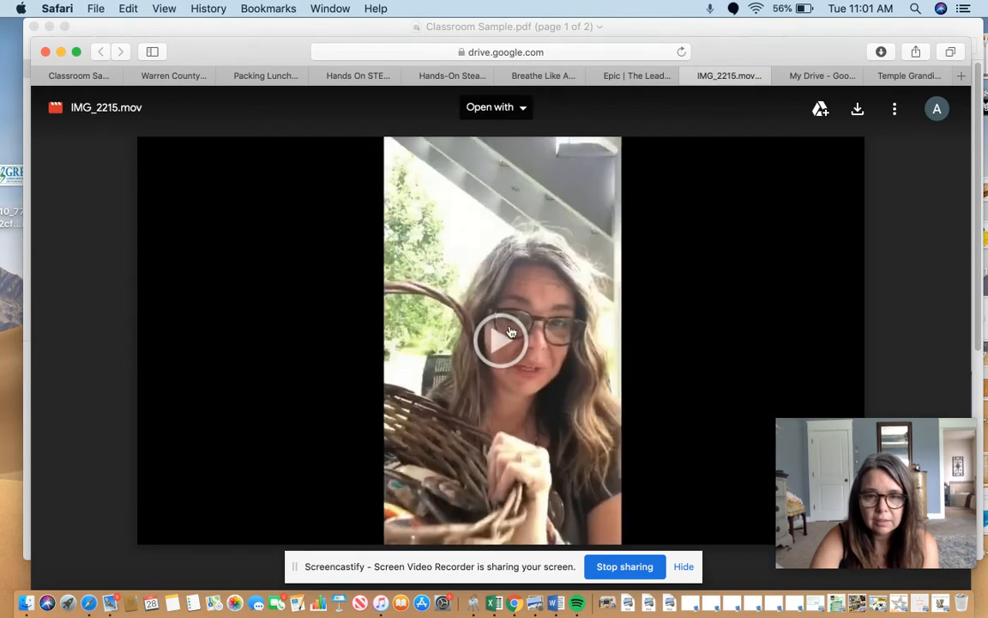
left_click(502, 338)
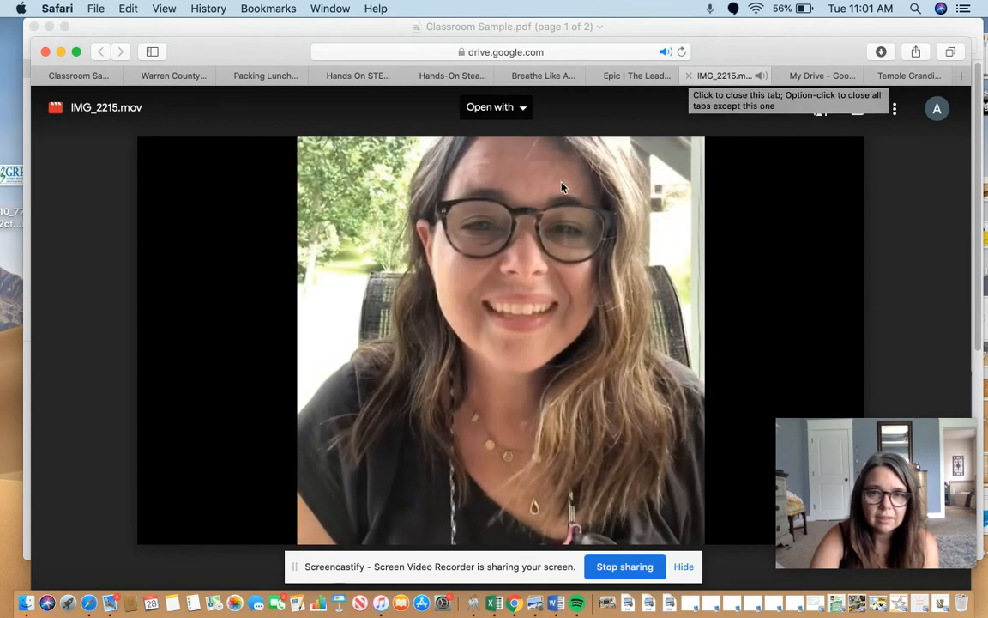
left_click(165, 532)
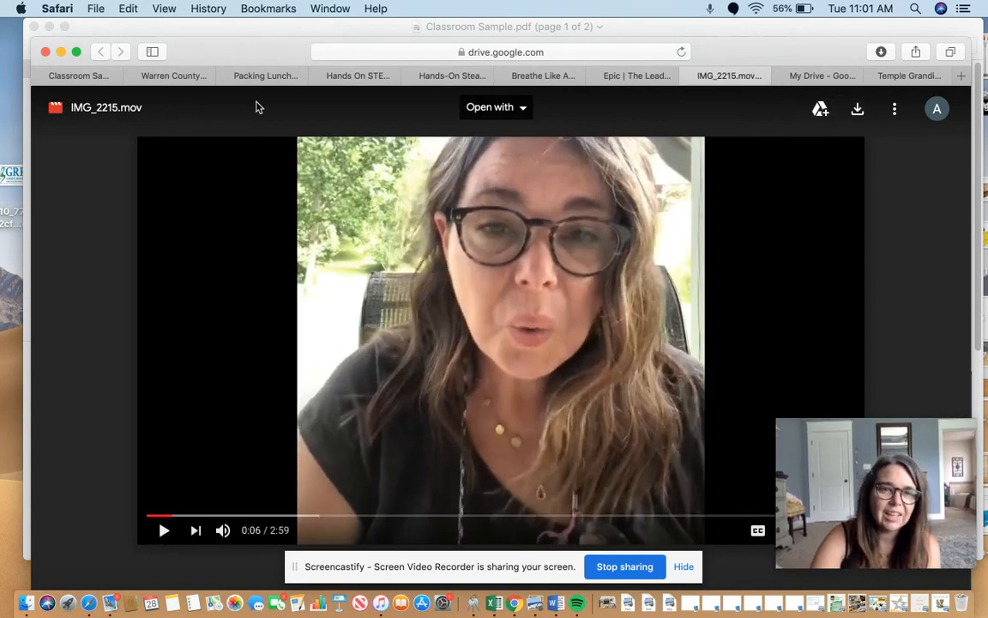
Return to the PDF, follow the link on the Packing Lunch for Littles poster and pause its video.
mouse_move(244, 33)
left_mouse_down()
mouse_move(242, 63)
mouse_move(234, 41)
left_mouse_up()
left_click(294, 179)
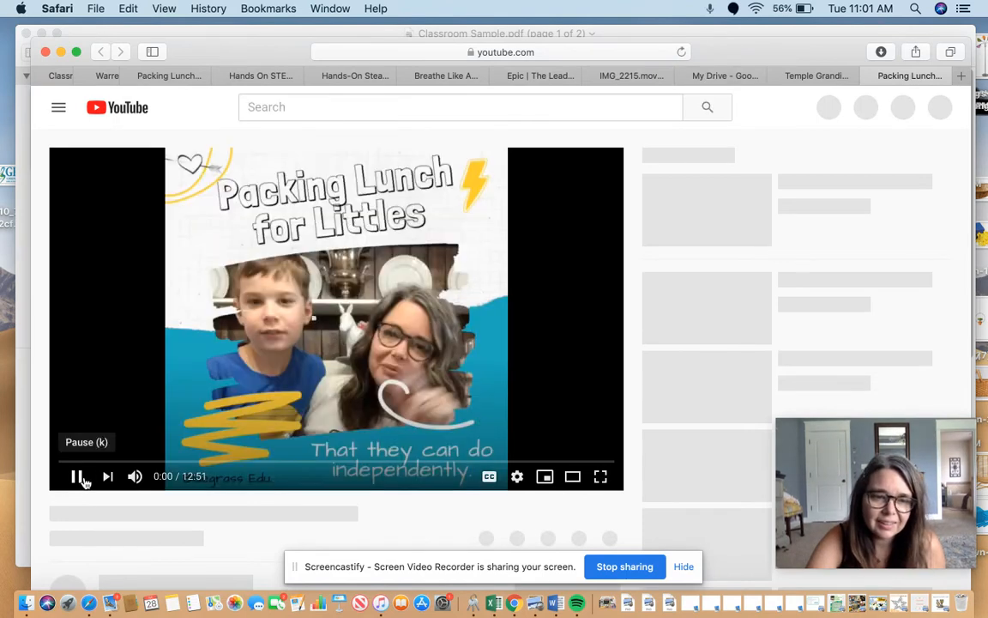
left_click(78, 478)
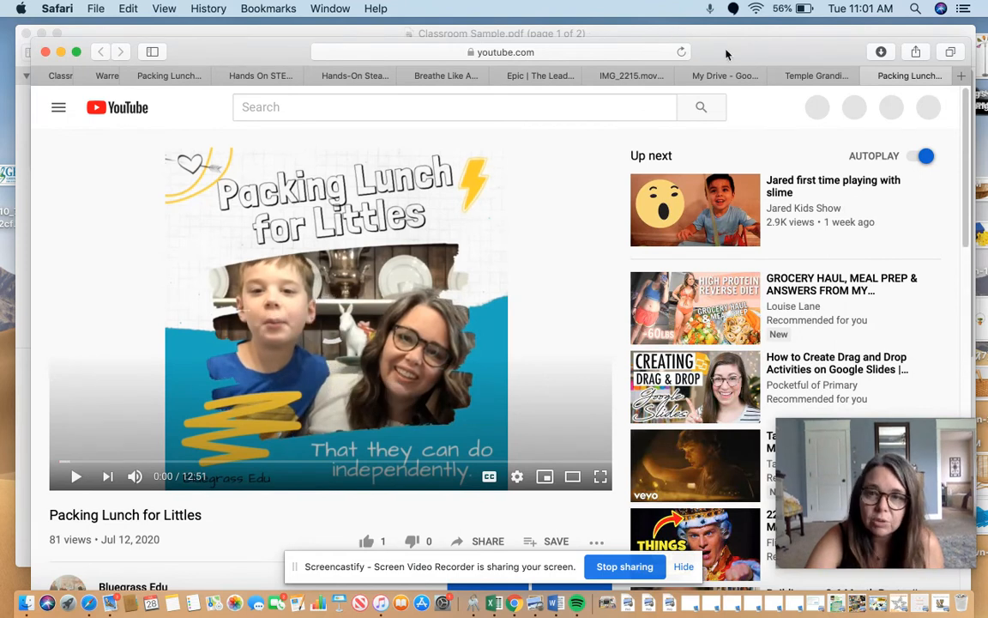
Move the browser window to reach the PDF again and test the link on the teddy bear.
left_click_drag(728, 54, 711, 98)
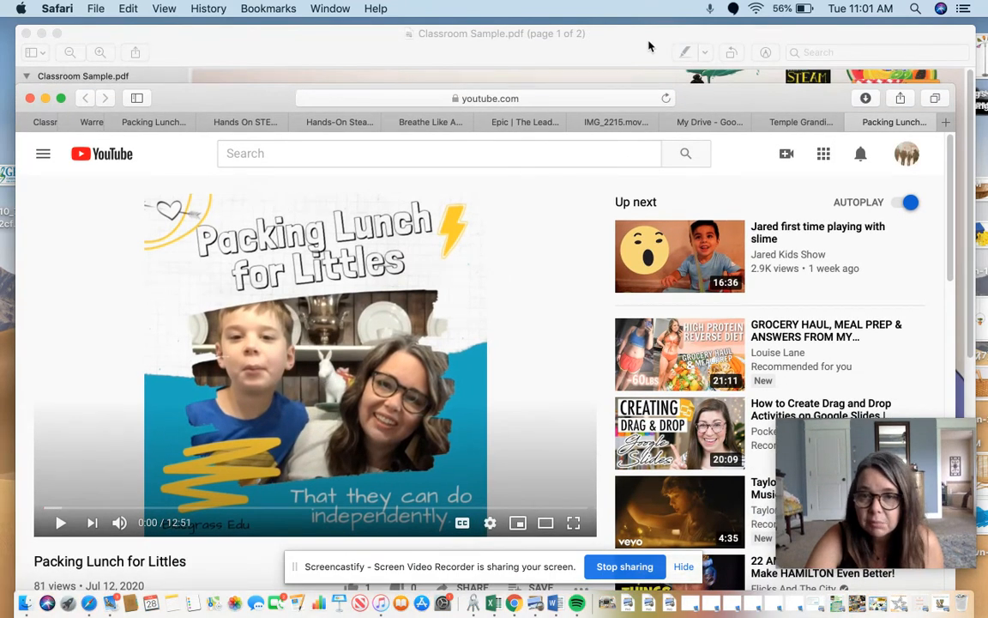
left_click(649, 47)
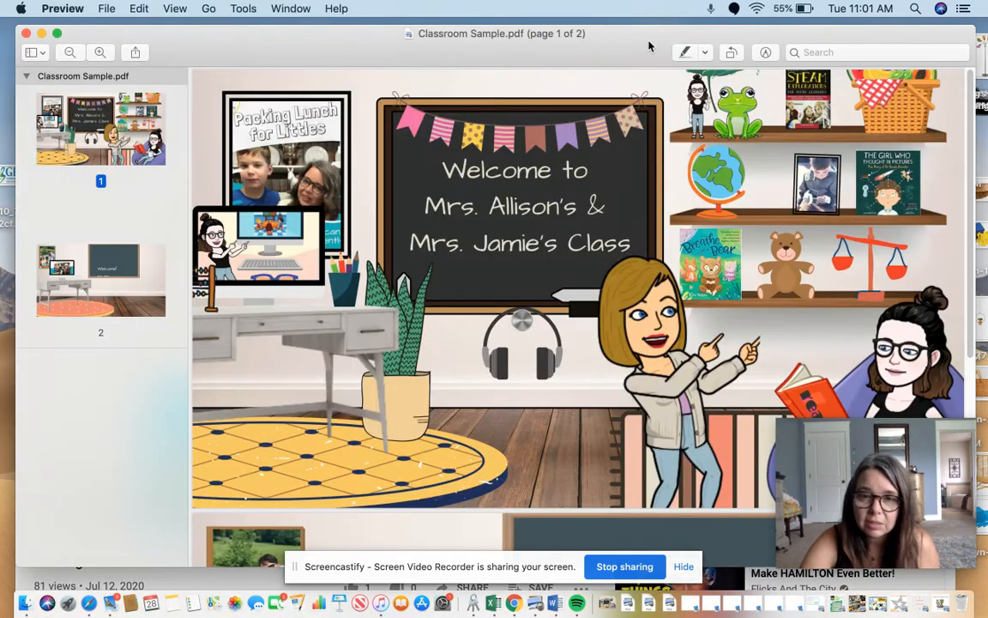
left_click(783, 271)
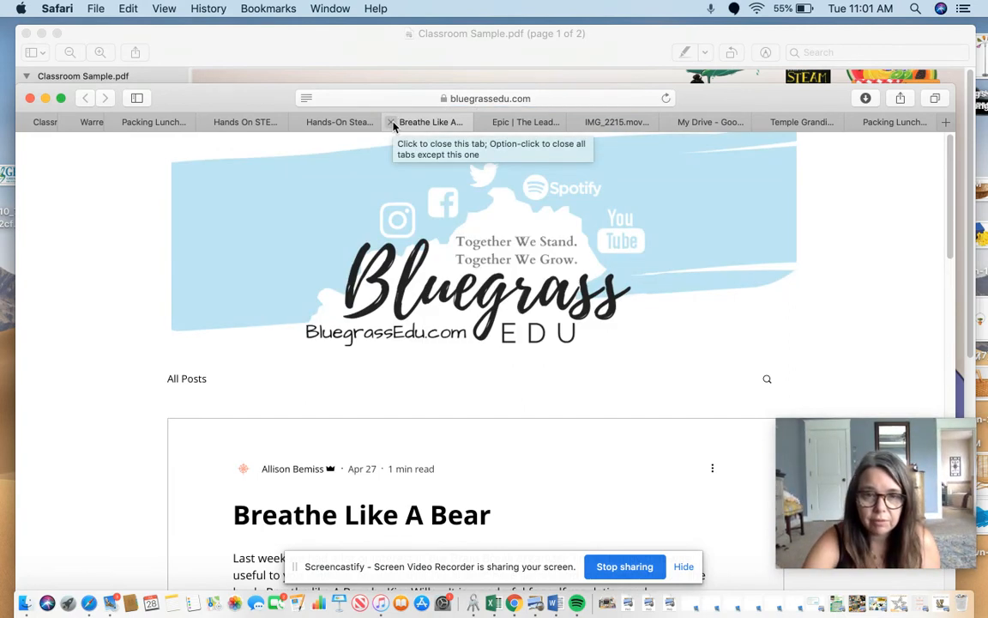
Go back to the Classroom Sample design in Canva, examine its collaborator sharing options and close them.
left_click(55, 128)
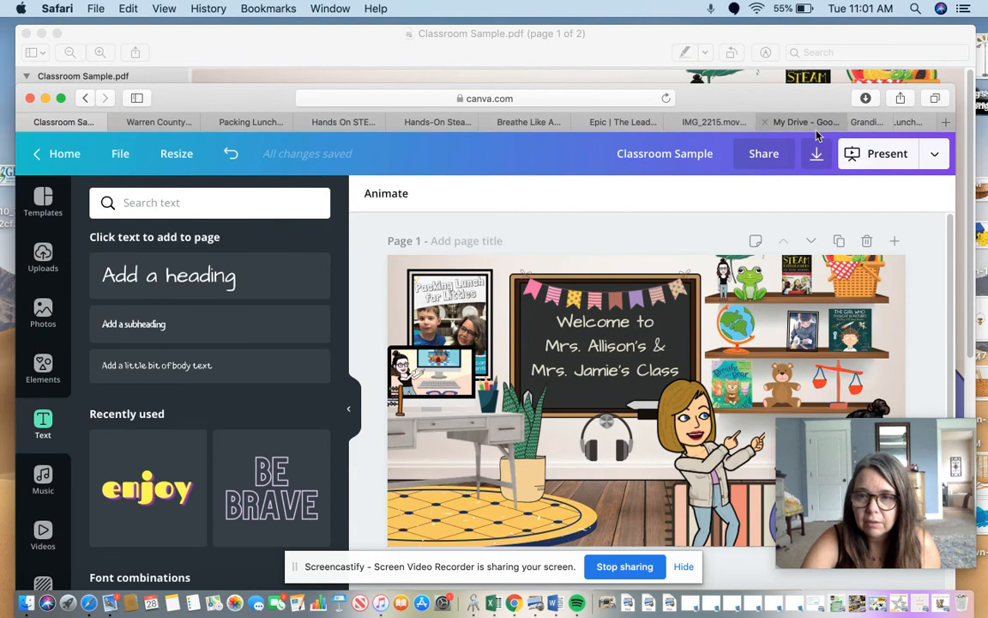
left_click(773, 158)
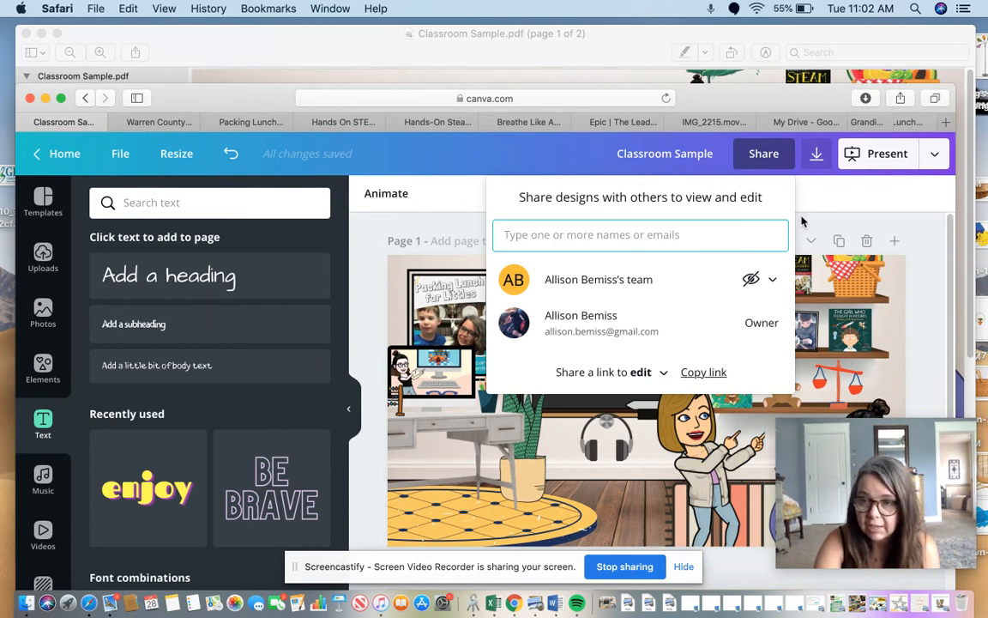
left_click(801, 184)
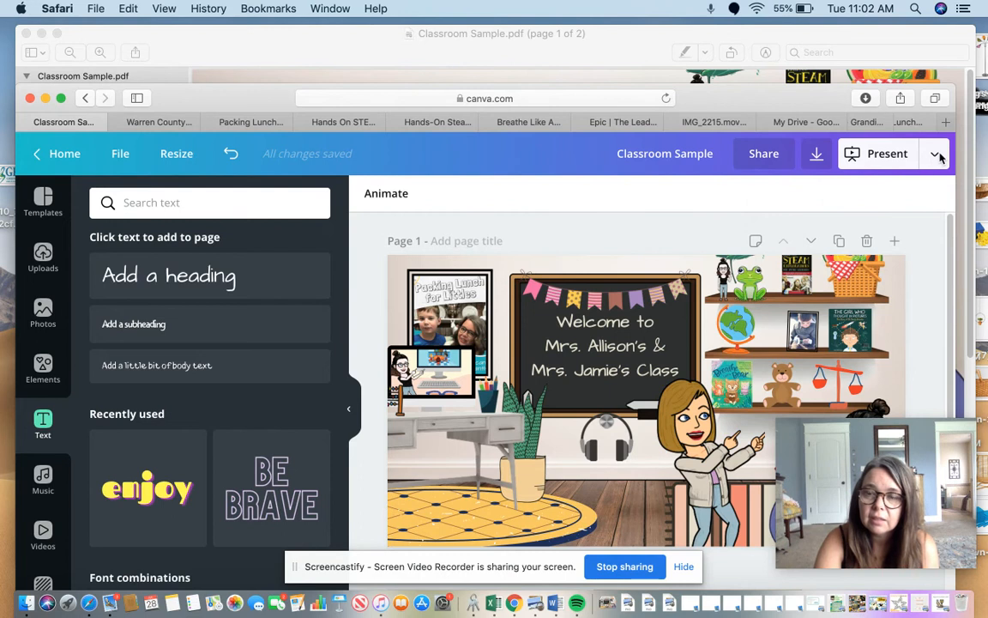
Examine the Share link and Present publishing options for the Classroom Sample design.
left_click(935, 156)
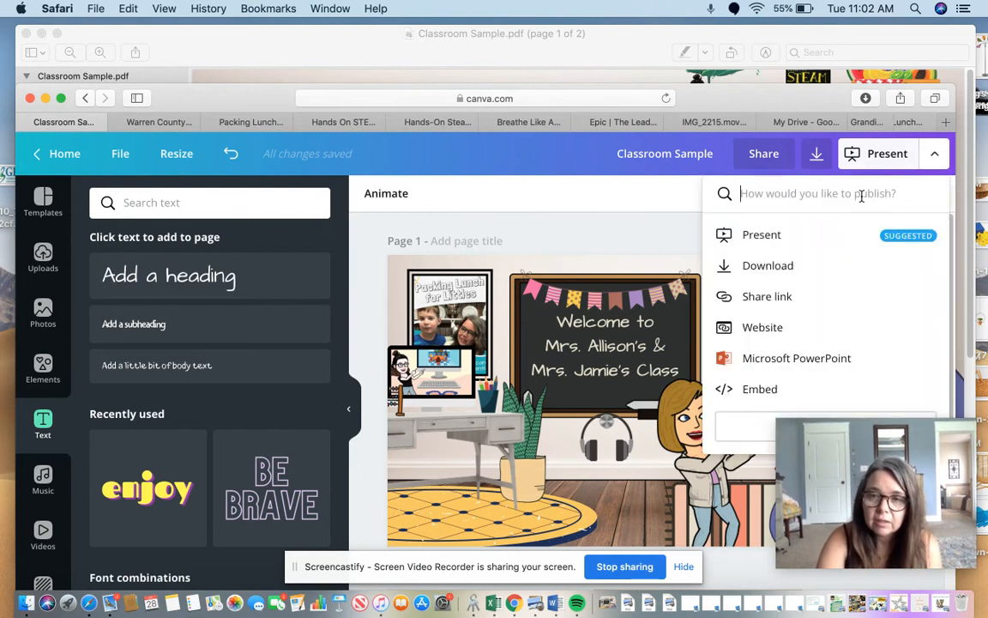
left_click(751, 296)
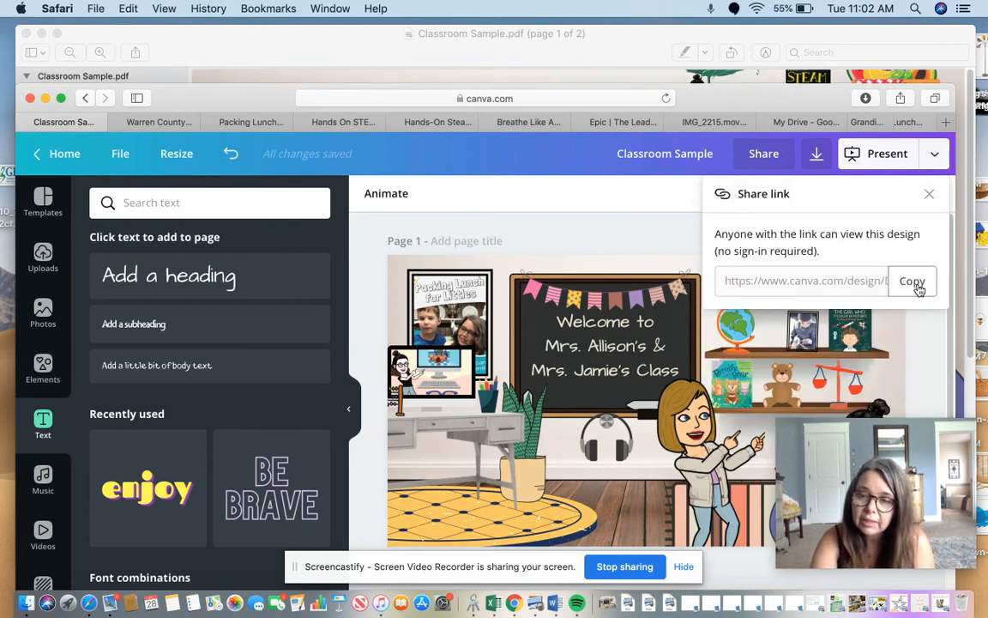
left_click(935, 156)
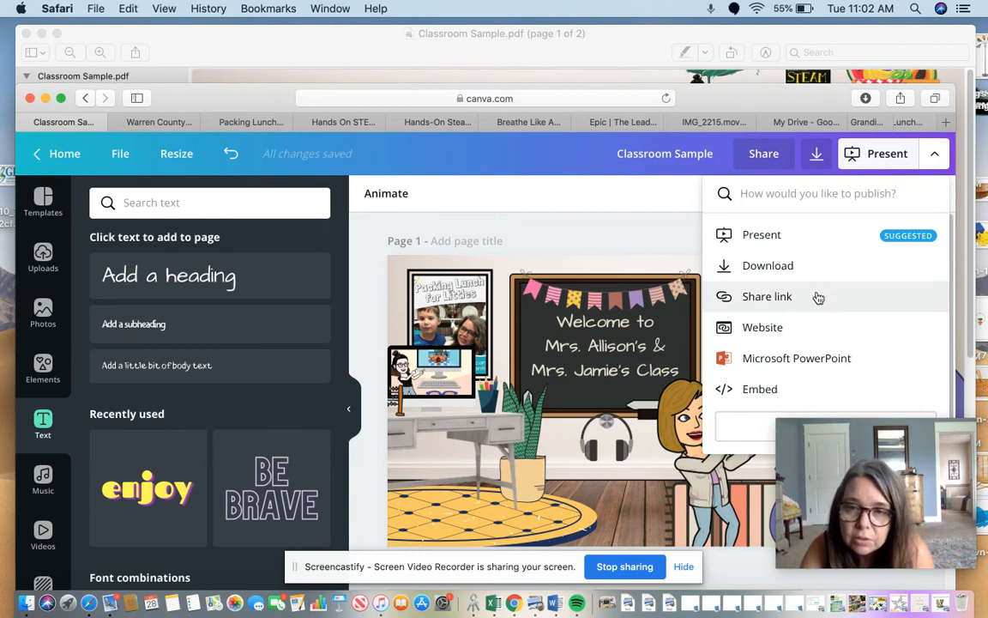
left_click(807, 238)
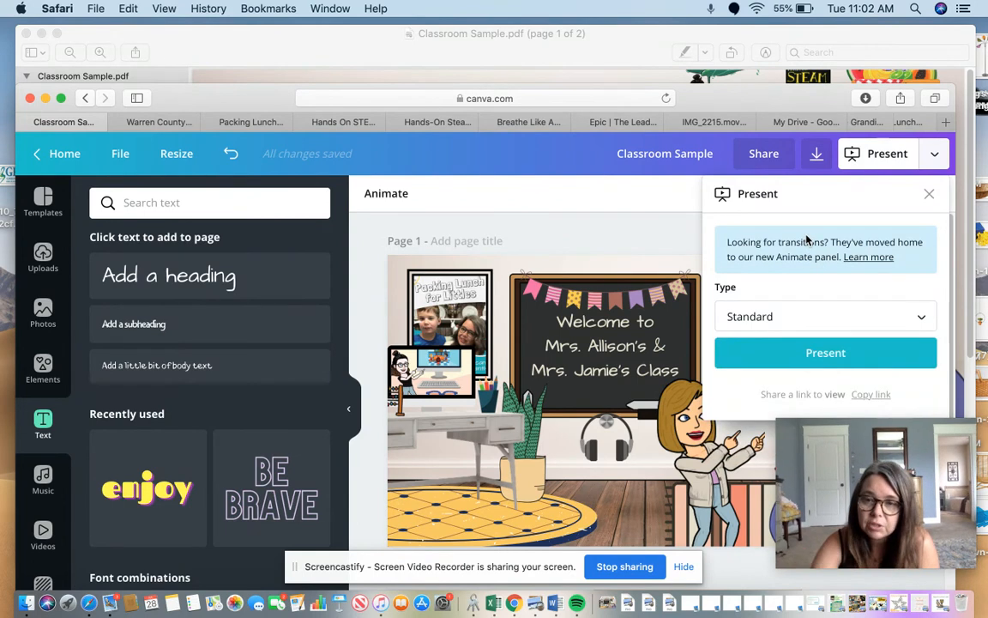
Open the design as a website in the Presentation web style, clearing the view of the window and the notification covering it.
left_click(937, 152)
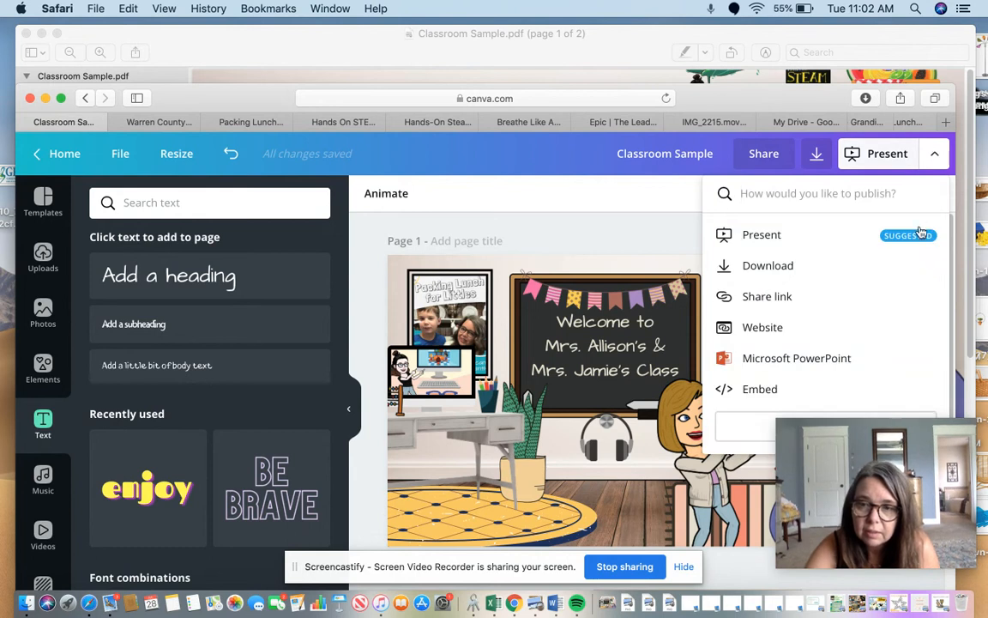
left_click(754, 334)
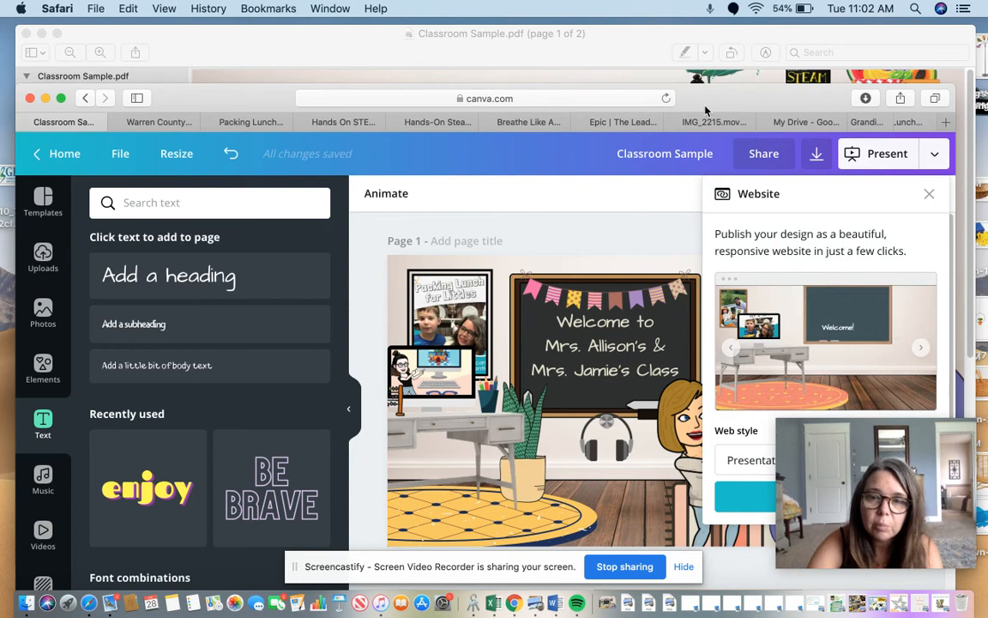
left_click_drag(705, 110, 505, 81)
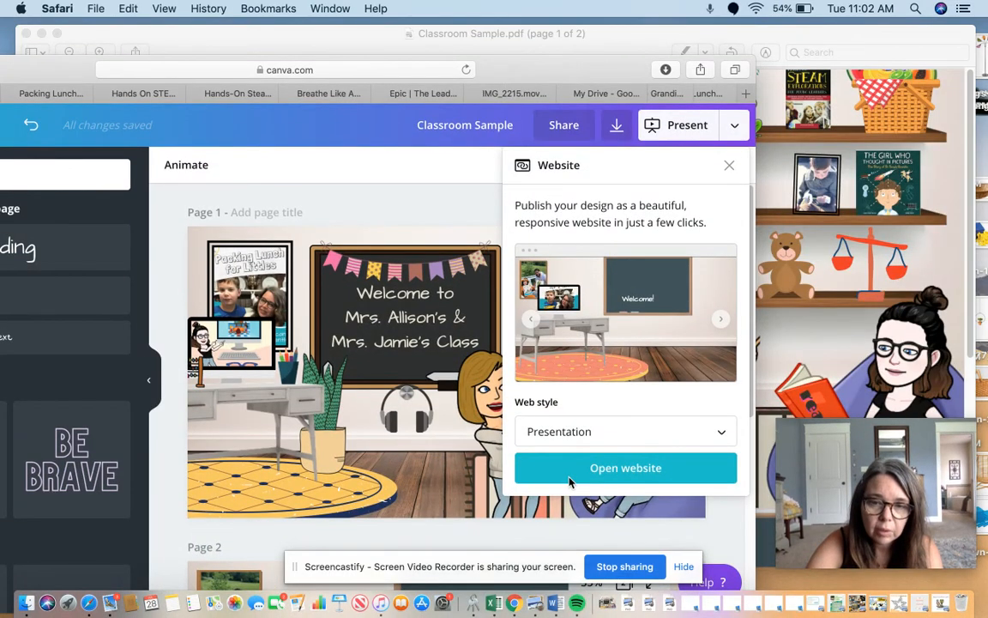
left_click(615, 471)
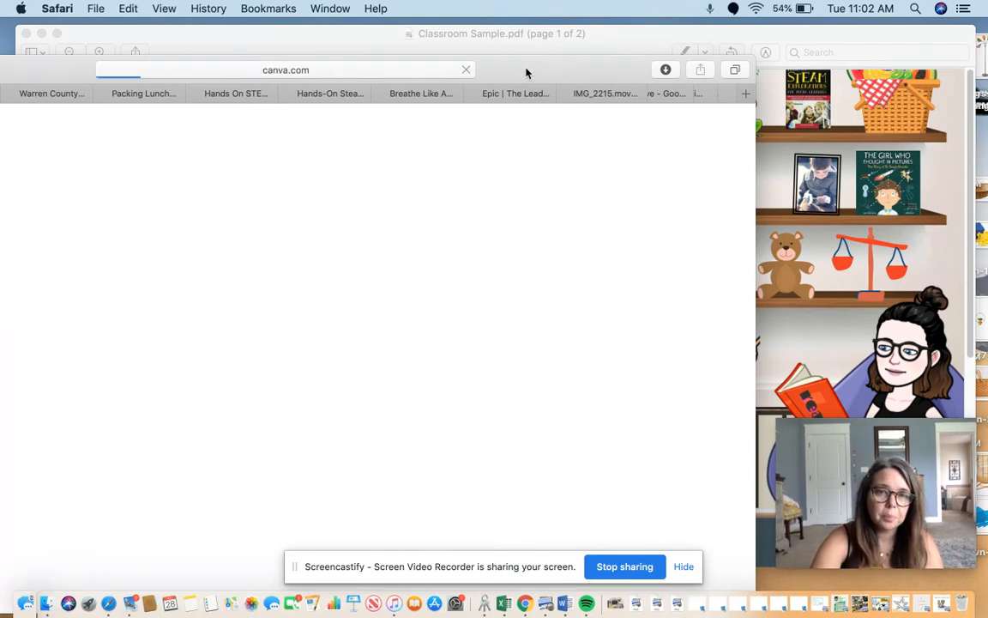
left_click_drag(526, 73, 714, 54)
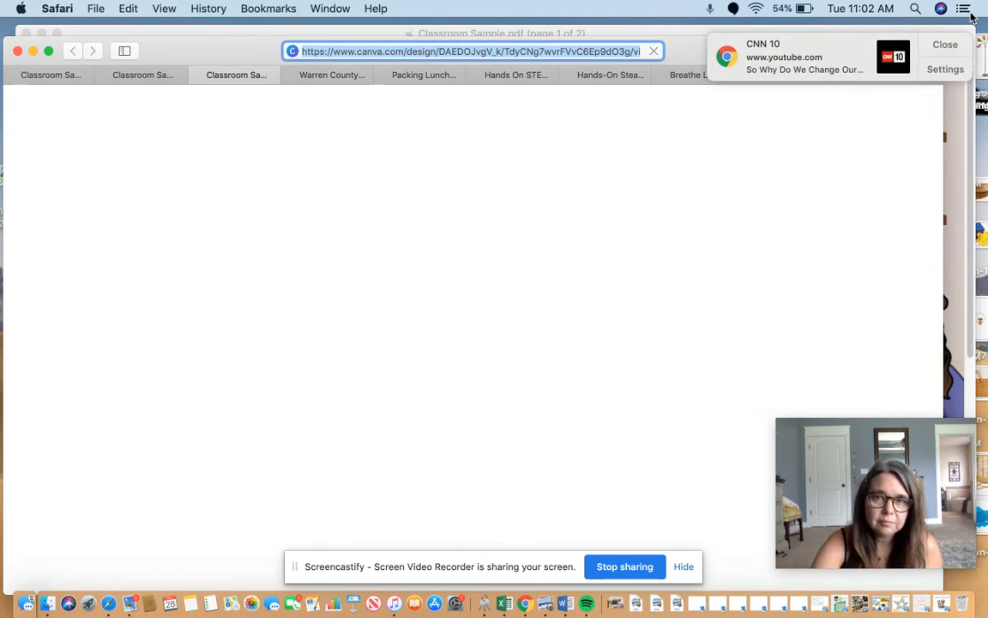
left_click(947, 44)
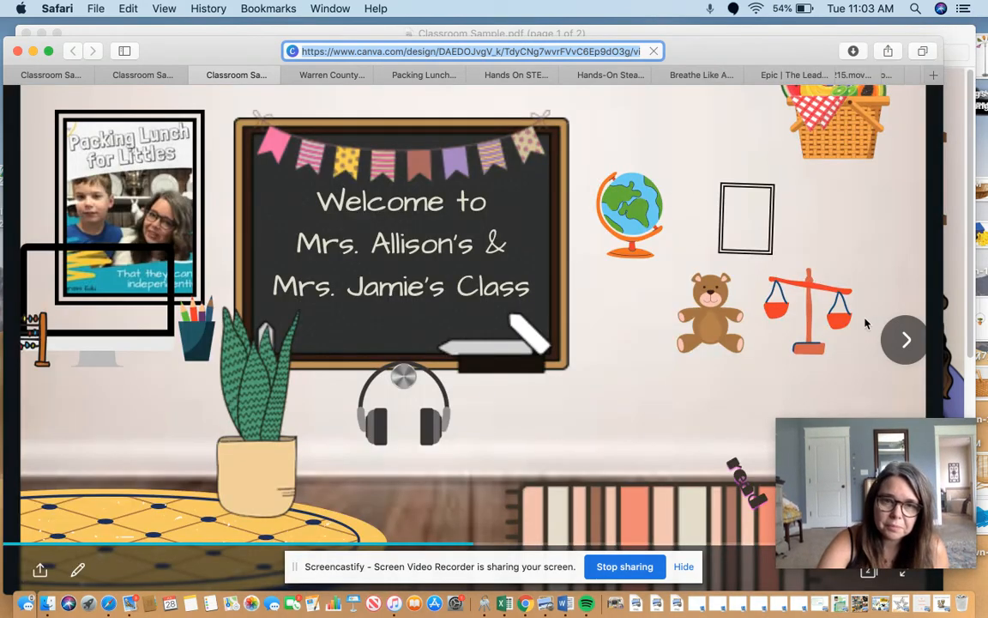
Test the link on The Girl Who Thought in Pictures book in the website view and close the document it opens.
left_click(885, 327)
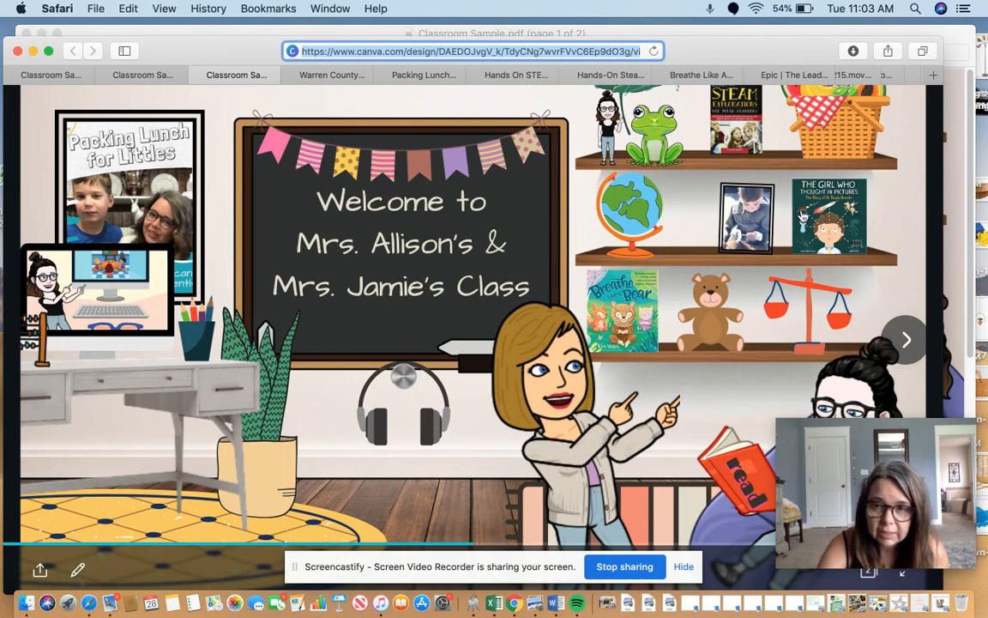
left_click(802, 217)
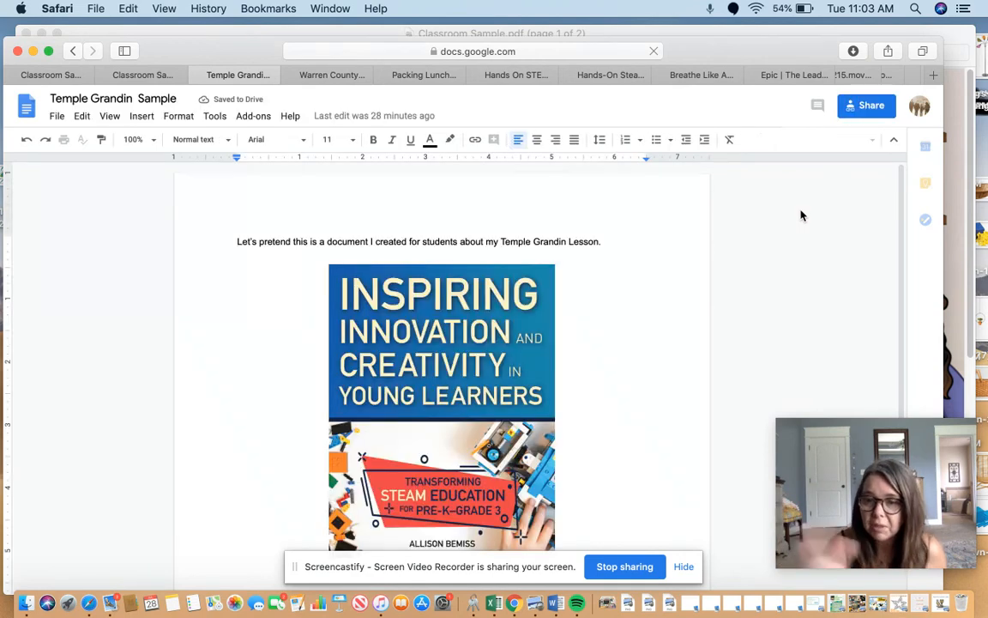
left_click(198, 76)
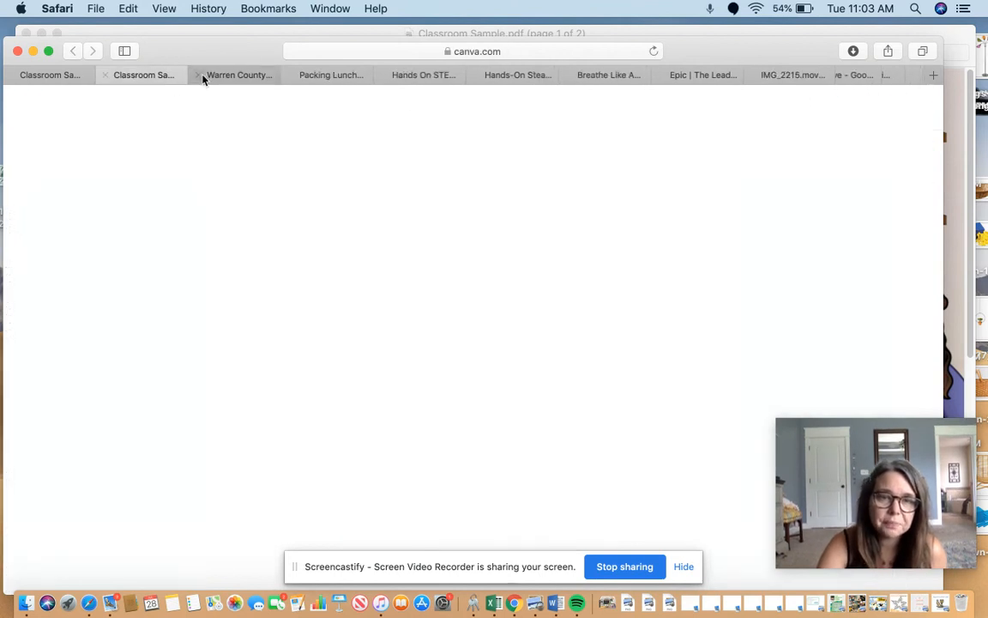
Return to the Classroom Sample editor and examine the Embed and Present publishing options.
left_click_drag(210, 48, 210, 72)
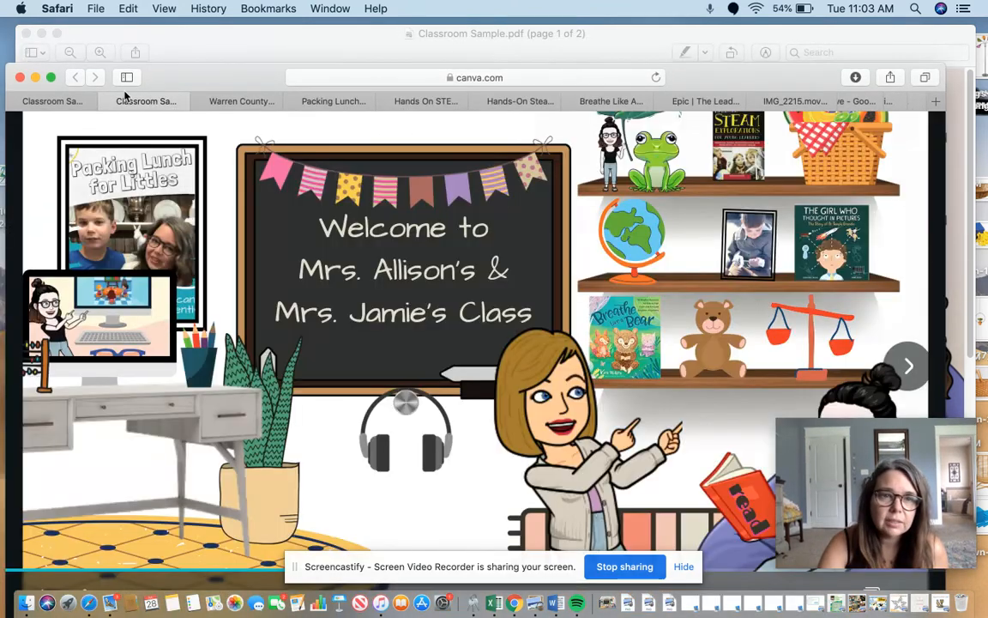
left_click(73, 100)
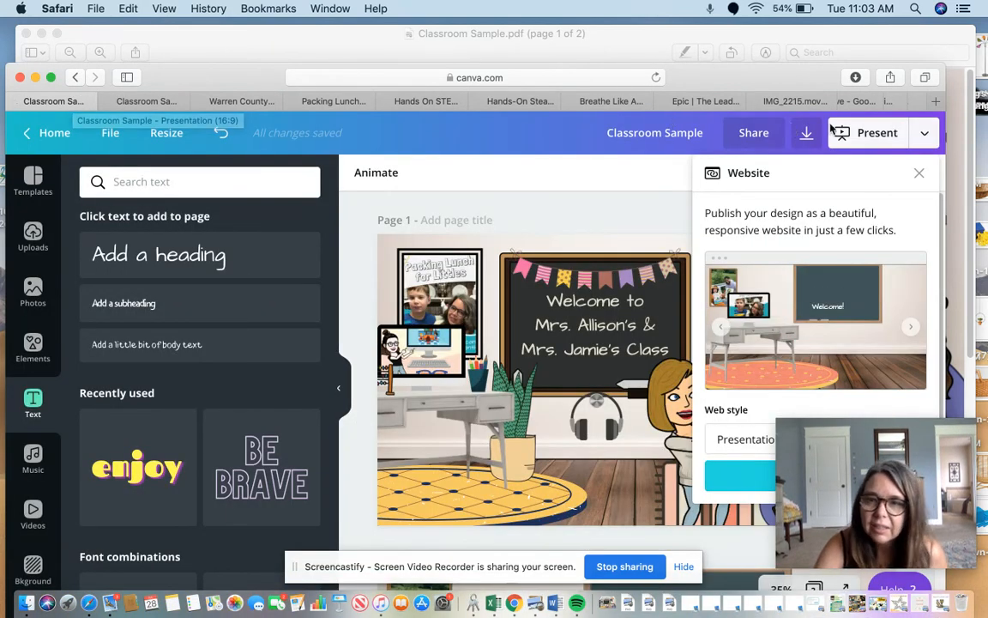
left_click(923, 133)
left_click(922, 136)
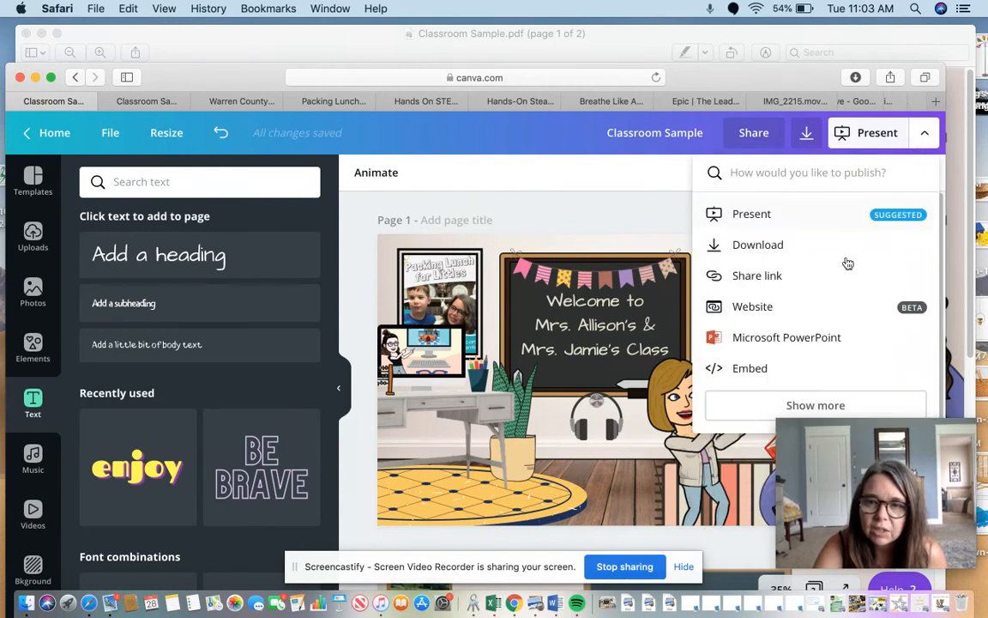
left_click(748, 368)
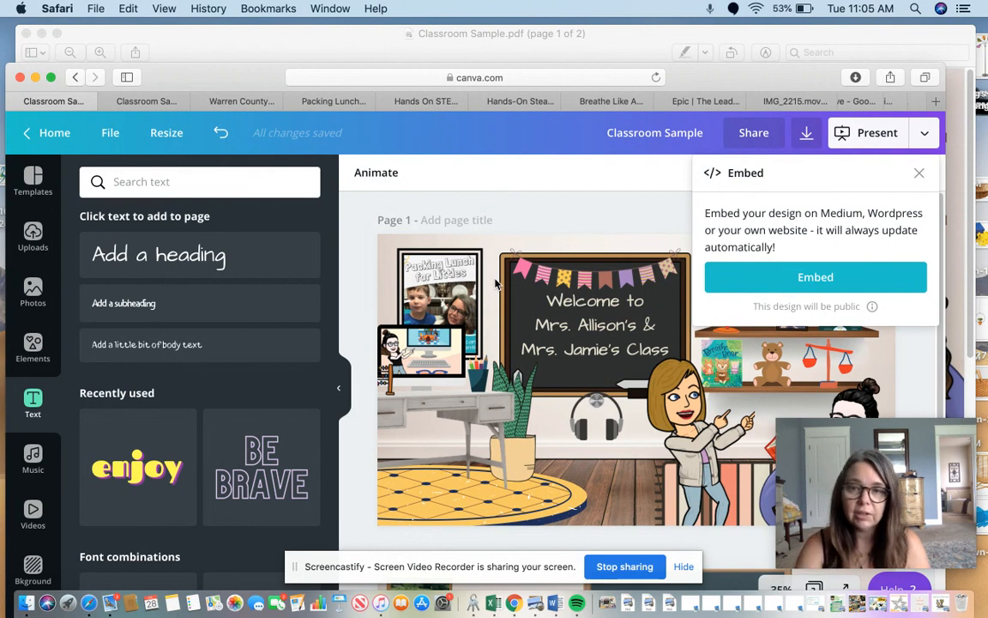
left_click(876, 140)
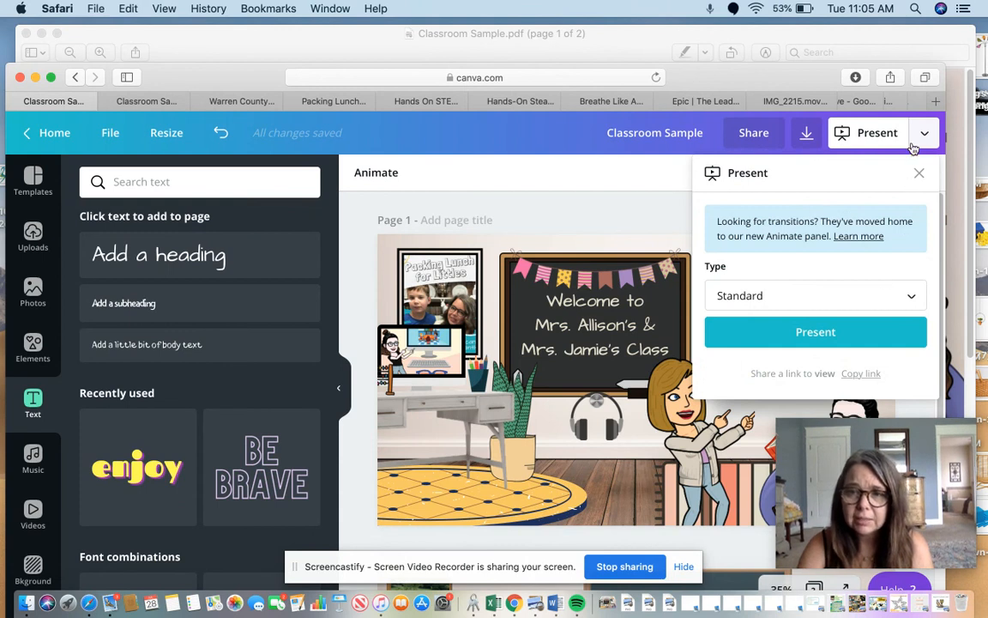
Leave the Present options and open the design once more as a Presentation-style website.
left_click(922, 174)
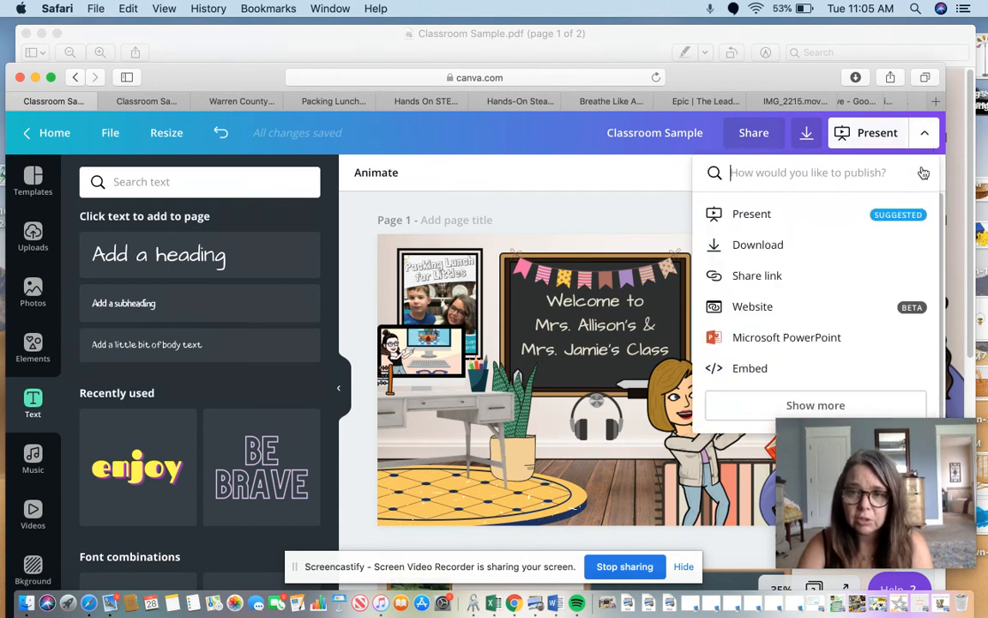
left_click(758, 309)
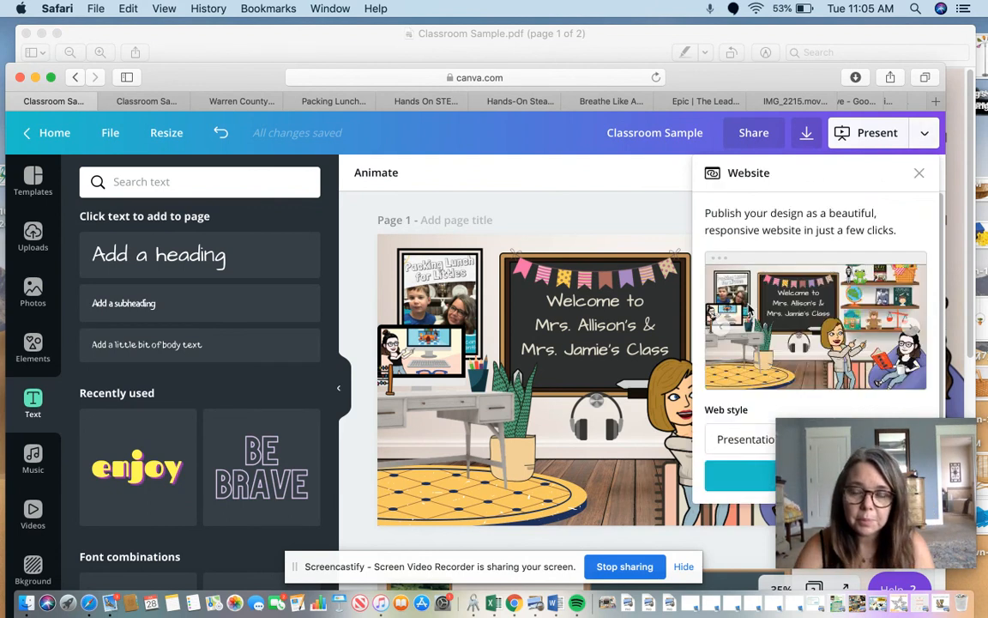
left_click(735, 490)
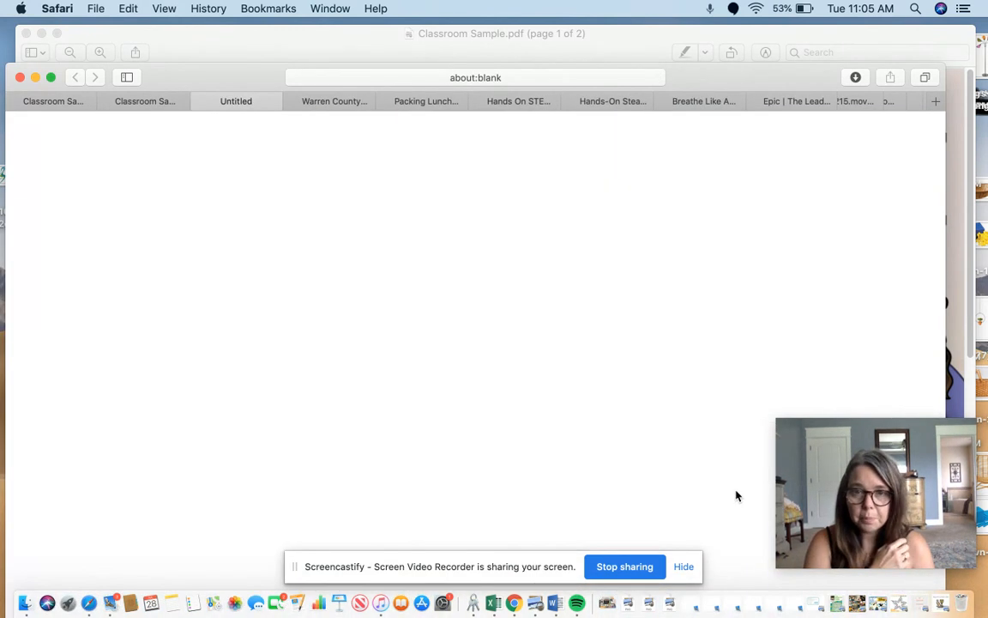